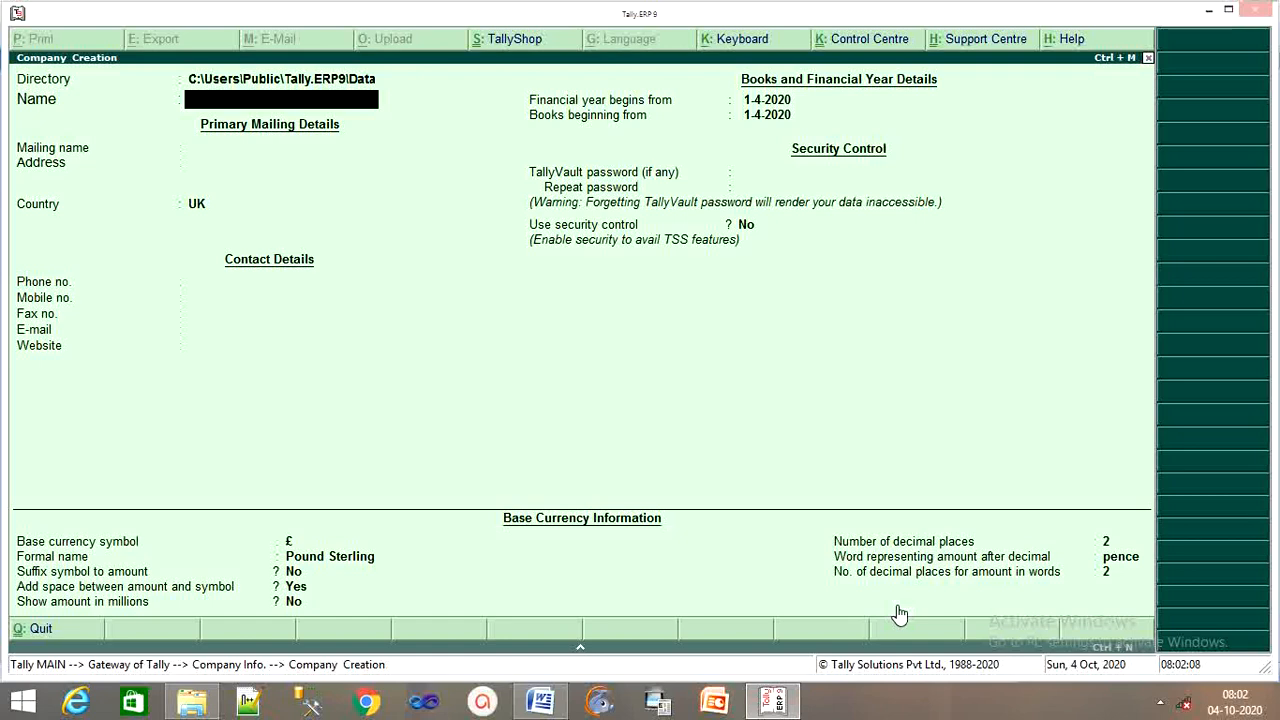
# Enter the company name TDA Raj Digital Computer and its mailing address
pyautogui.write('TDA Raj Digita')
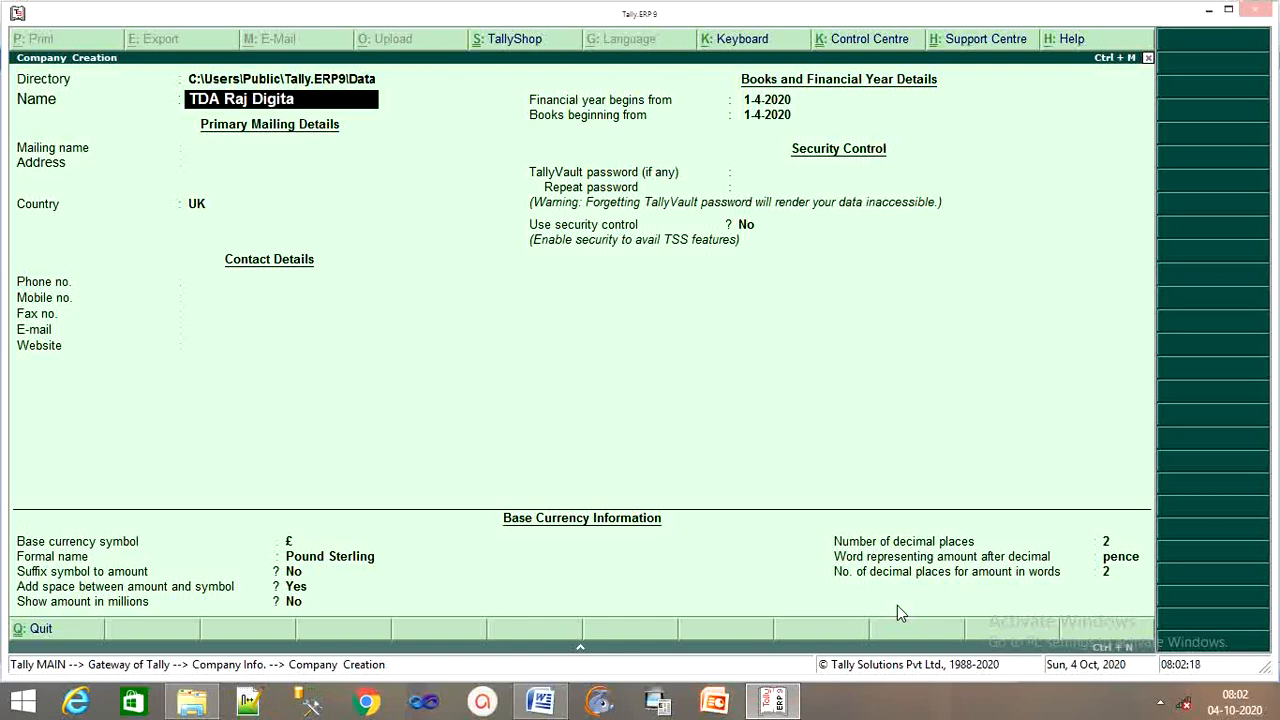
pyautogui.write('l Compute')
pyautogui.press('Return')
pyautogui.press('Return')
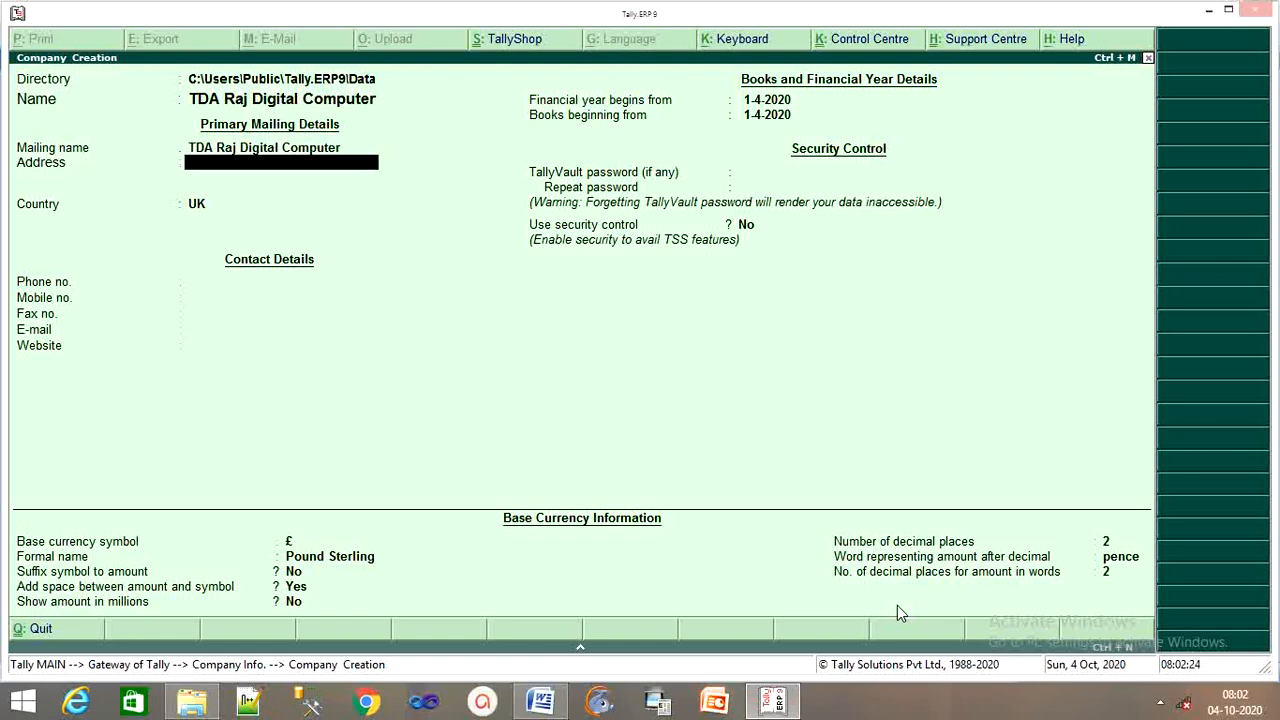
pyautogui.write('In Front of Sciec')
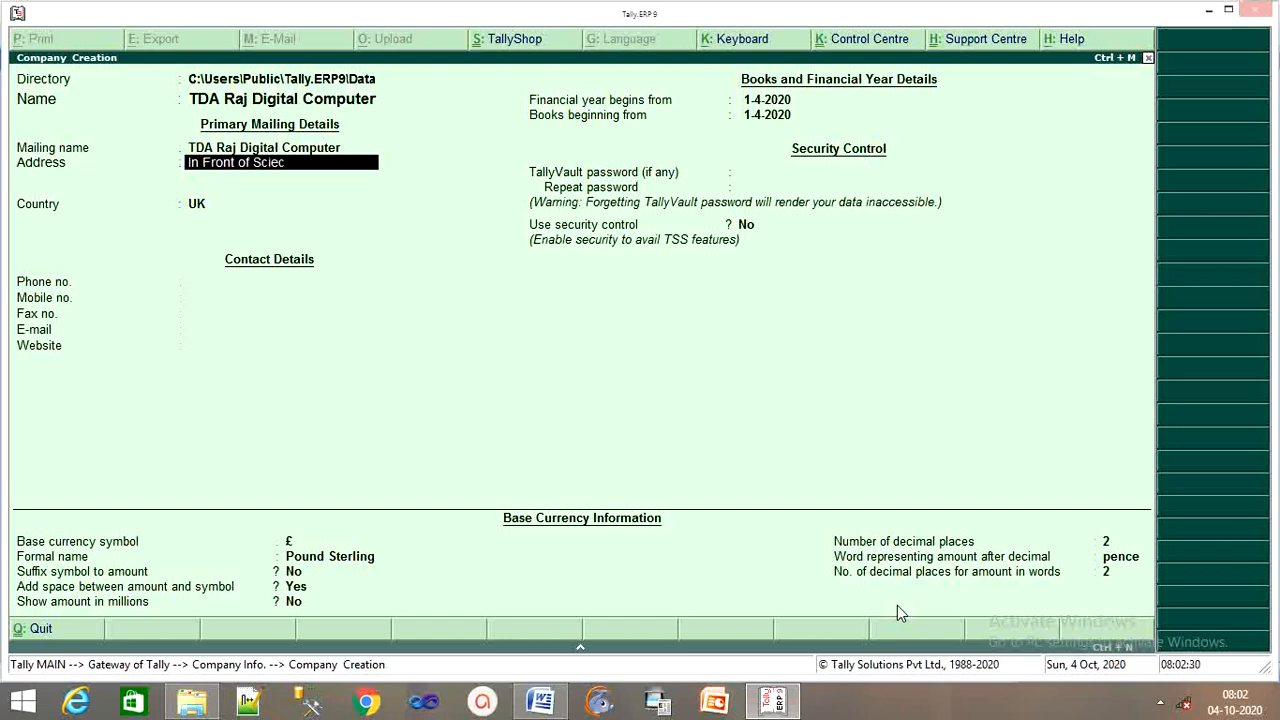
pyautogui.press('BackSpace')
pyautogui.write('nce c')
pyautogui.press('BackSpace')
pyautogui.write('College')
pyautogui.press('Return')
pyautogui.press('Return')
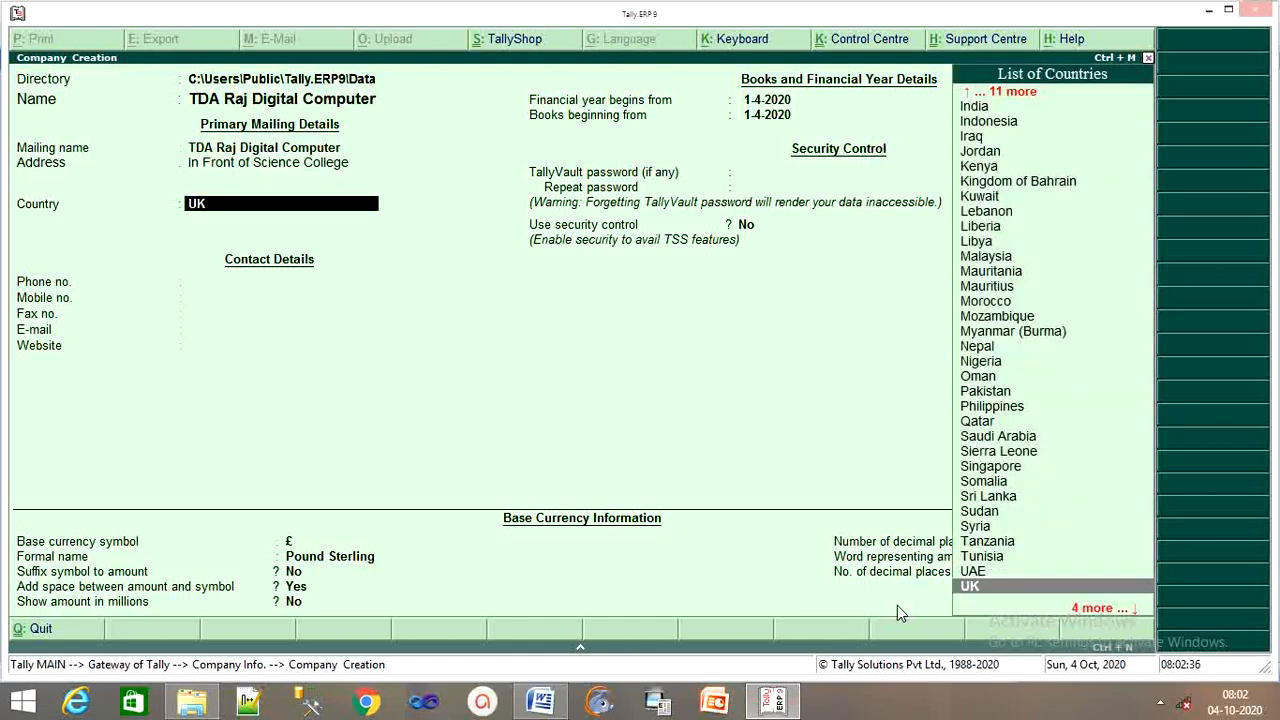
# Set country India, state Chhattisgarh, the pincode and mobile number, then save the company
pyautogui.write('In')
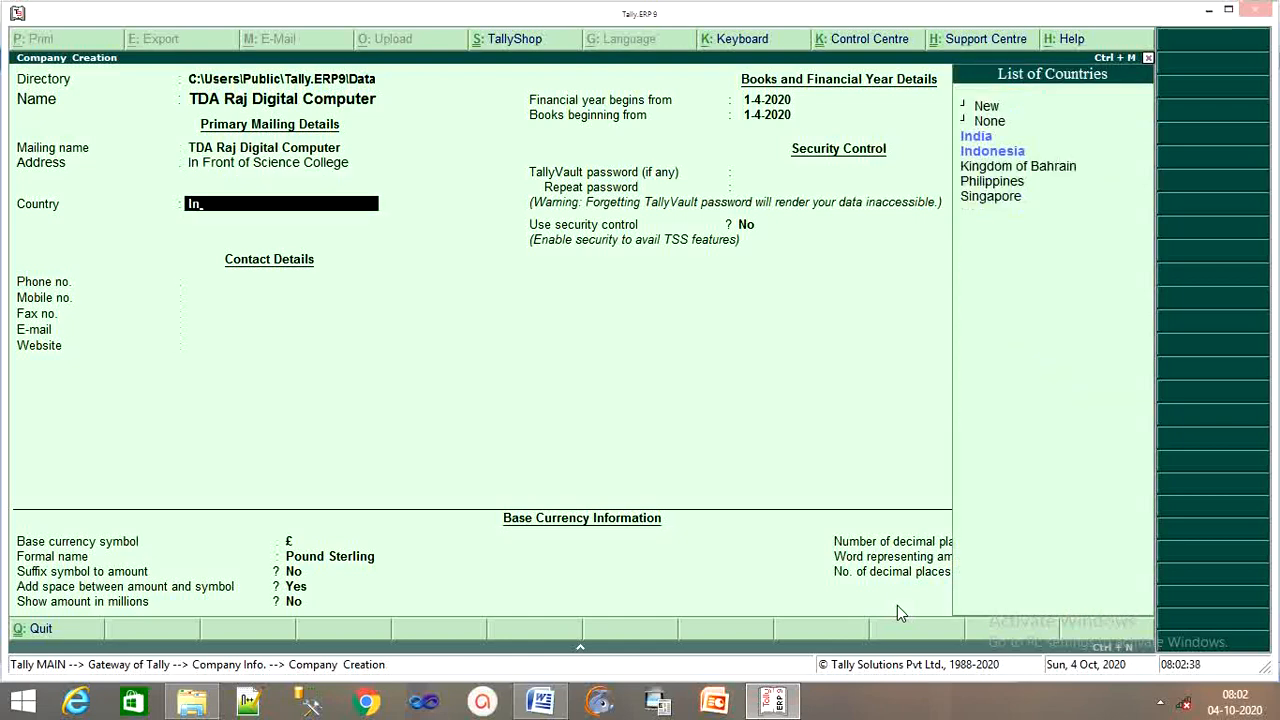
pyautogui.press('Return')
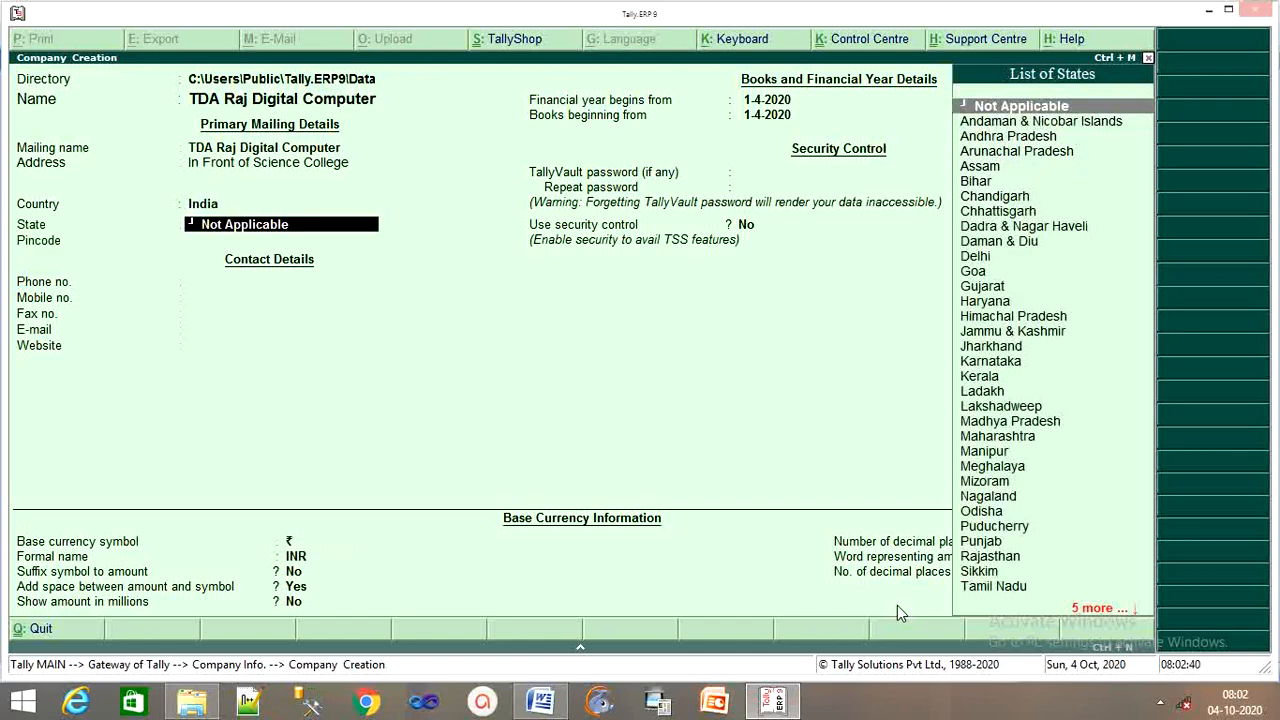
pyautogui.write('C')
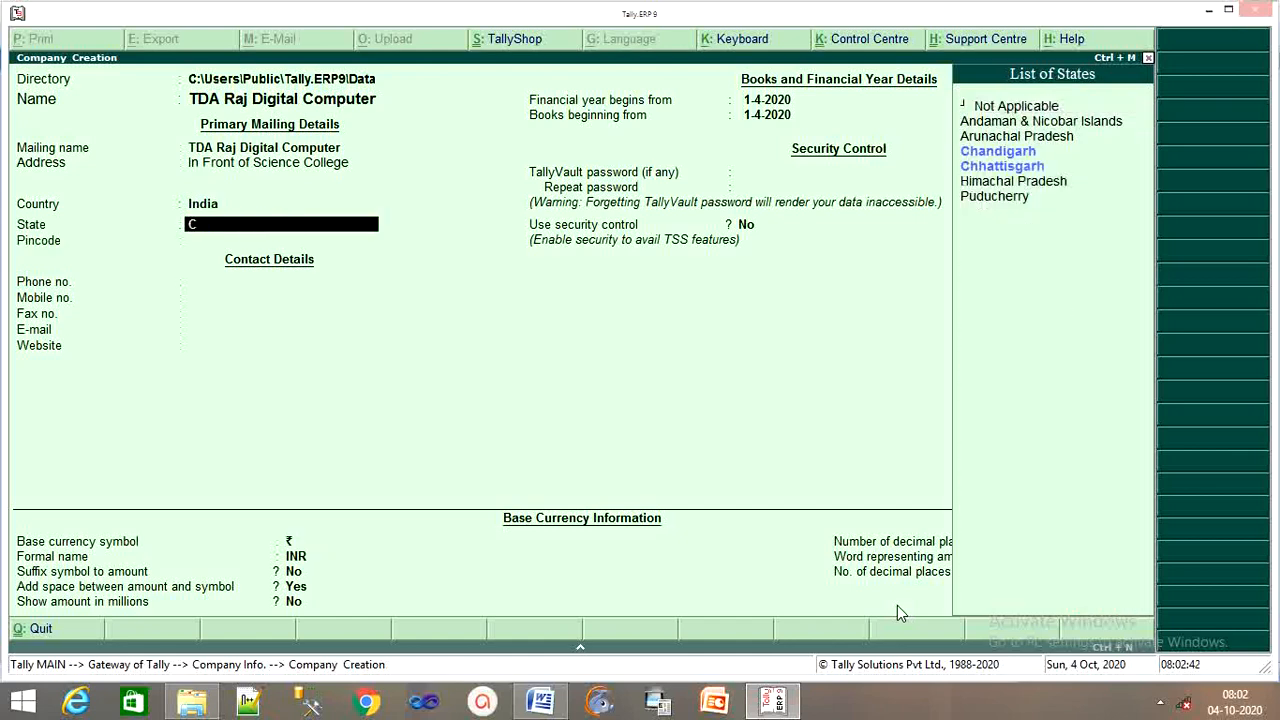
pyautogui.press('Down')
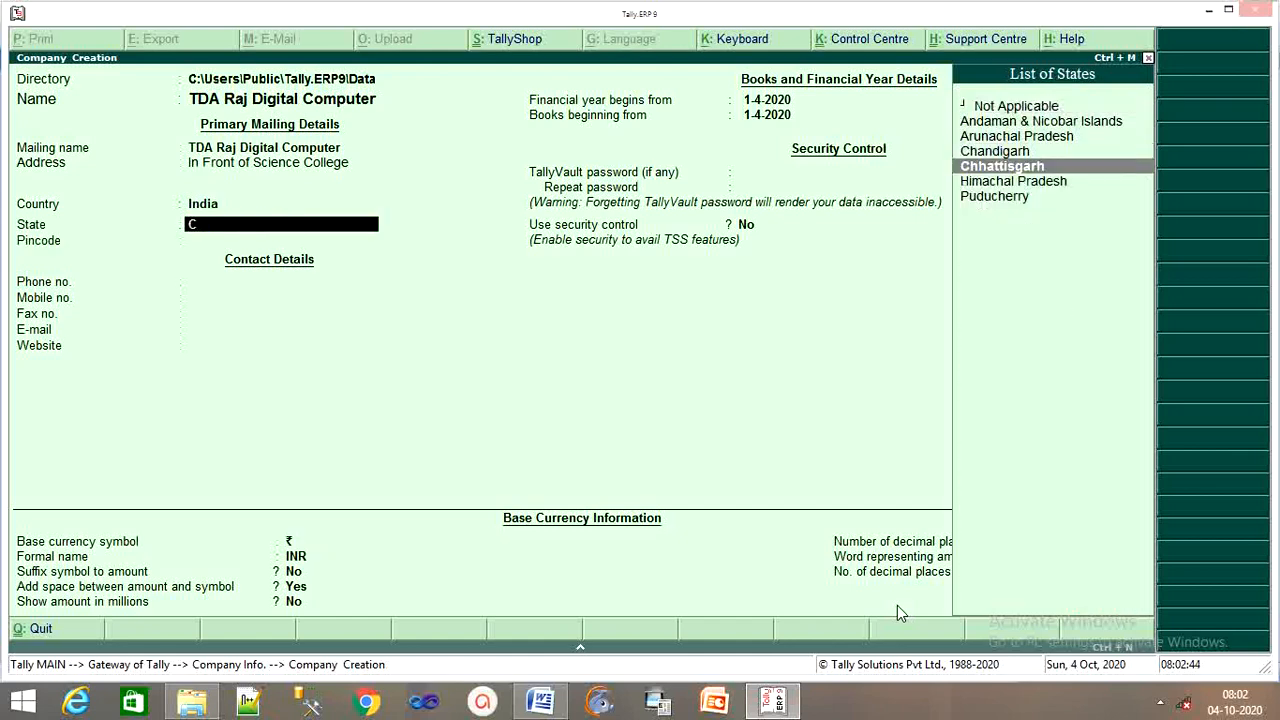
pyautogui.press('Return')
pyautogui.write('495001')
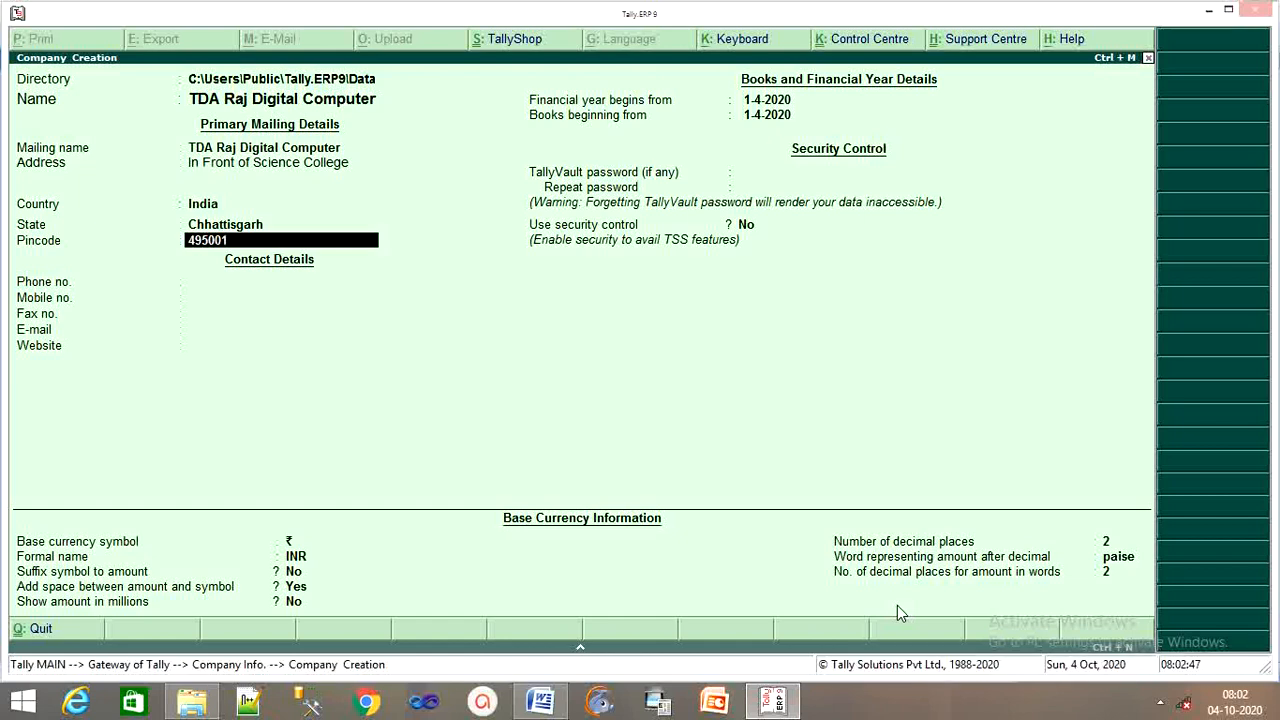
pyautogui.press('Return')
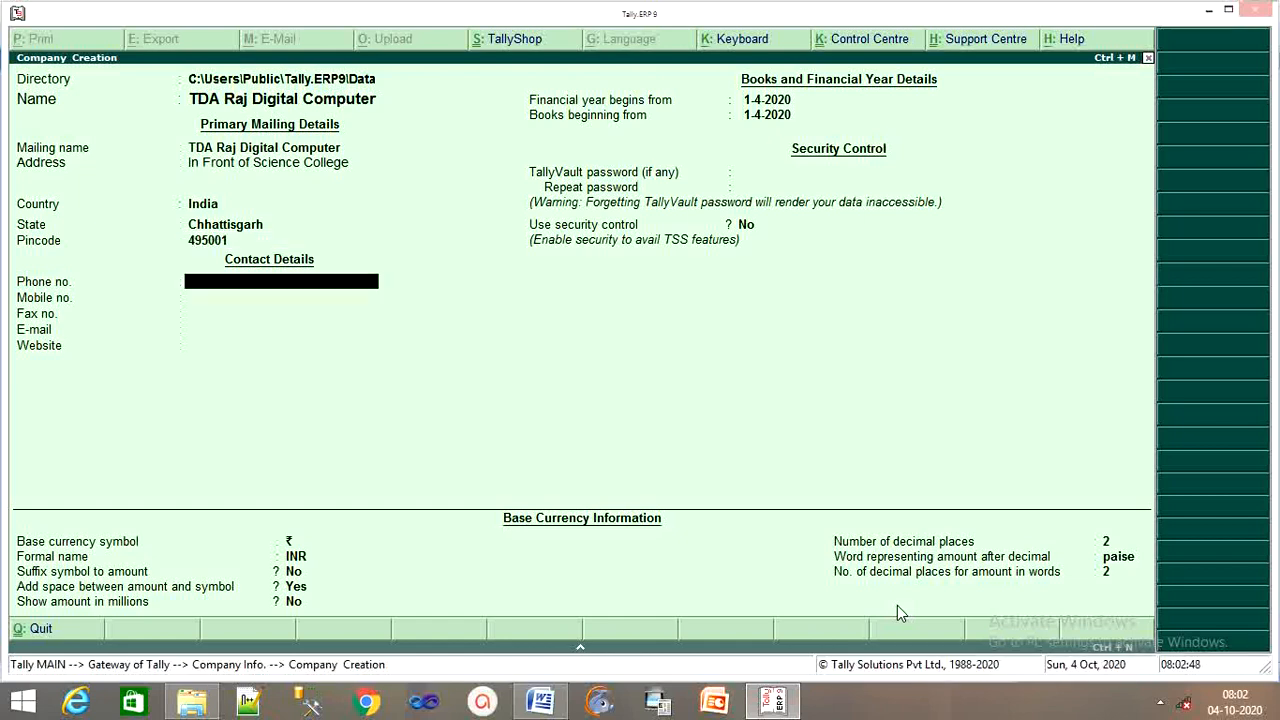
pyautogui.press('Return')
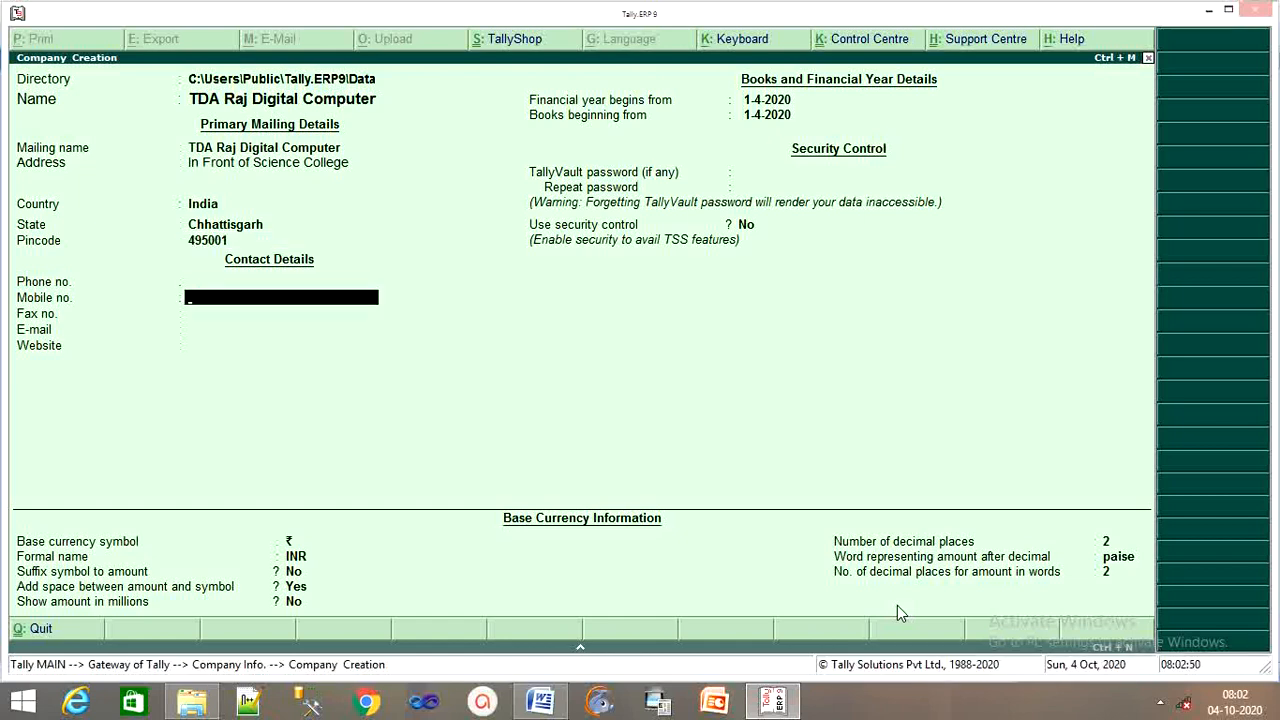
pyautogui.press('Return')
pyautogui.press('Return')
pyautogui.press('Return')
pyautogui.press('Return')
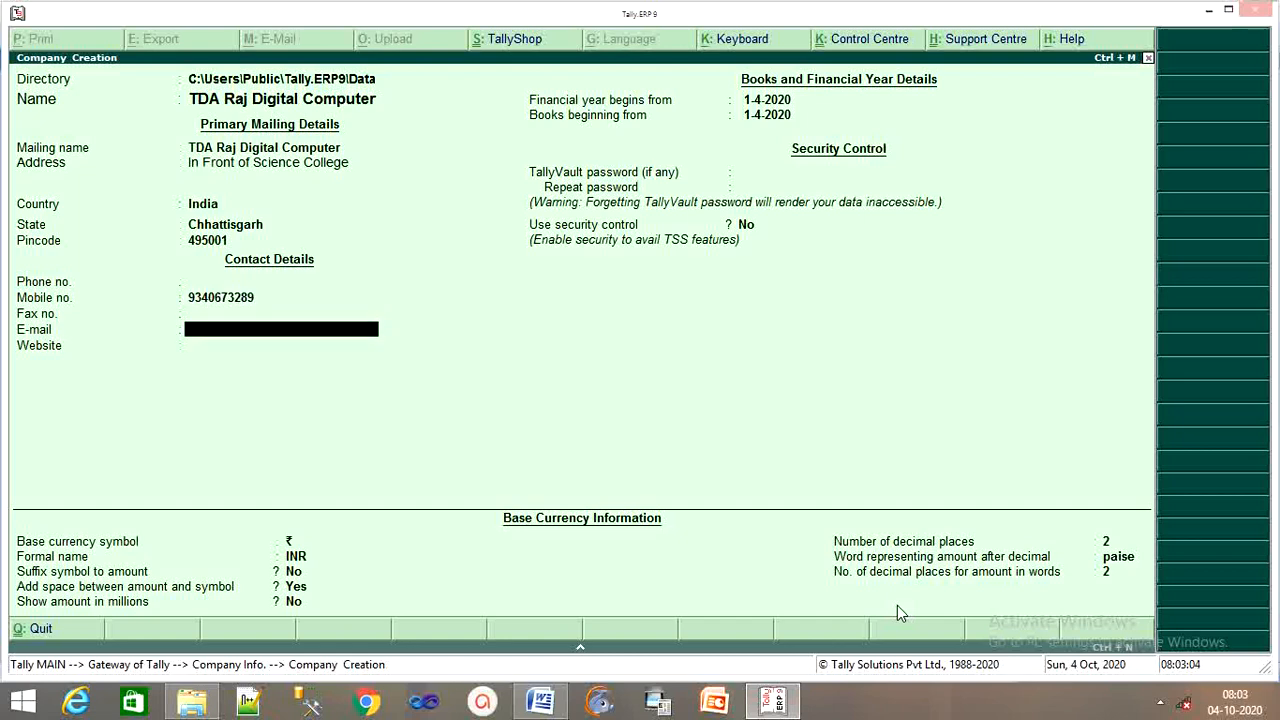
pyautogui.press('Return')
pyautogui.press('Return')
pyautogui.press('Return')
pyautogui.press('Return')
pyautogui.press('Return')
pyautogui.press('Return')
pyautogui.press('Return')
pyautogui.press('Return')
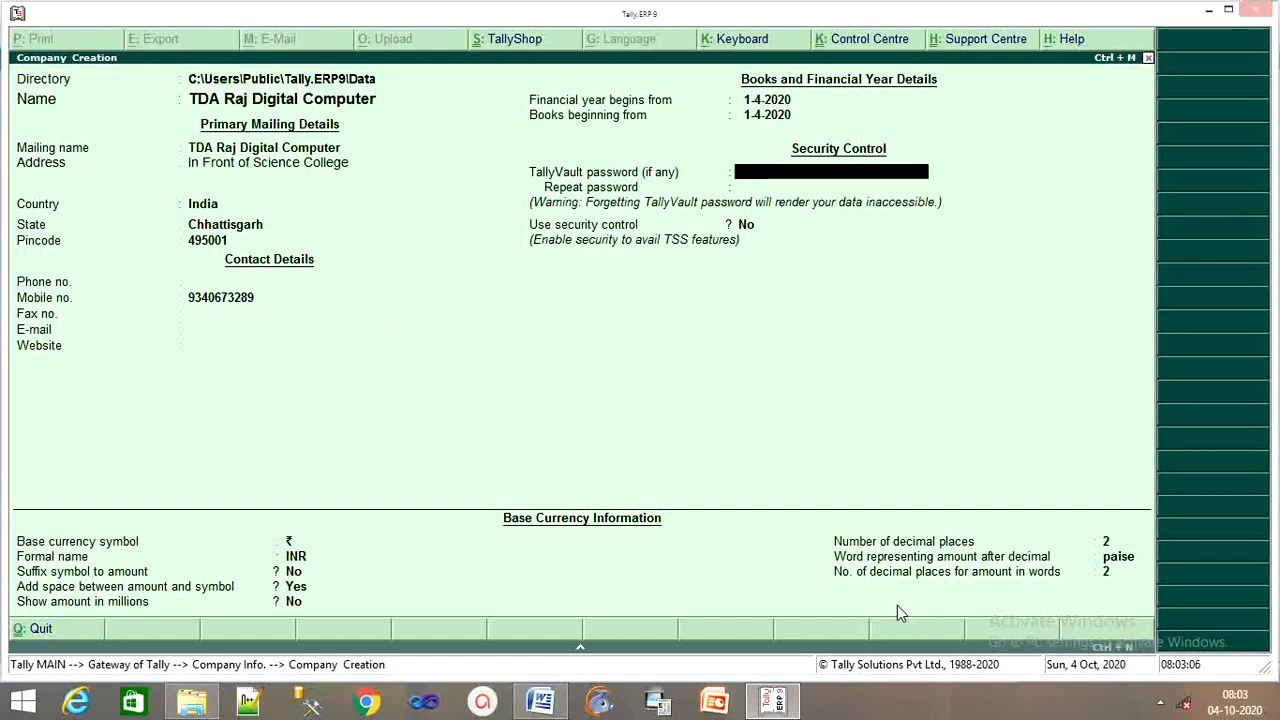
pyautogui.press('Return')
pyautogui.press('Return')
pyautogui.press('Return')
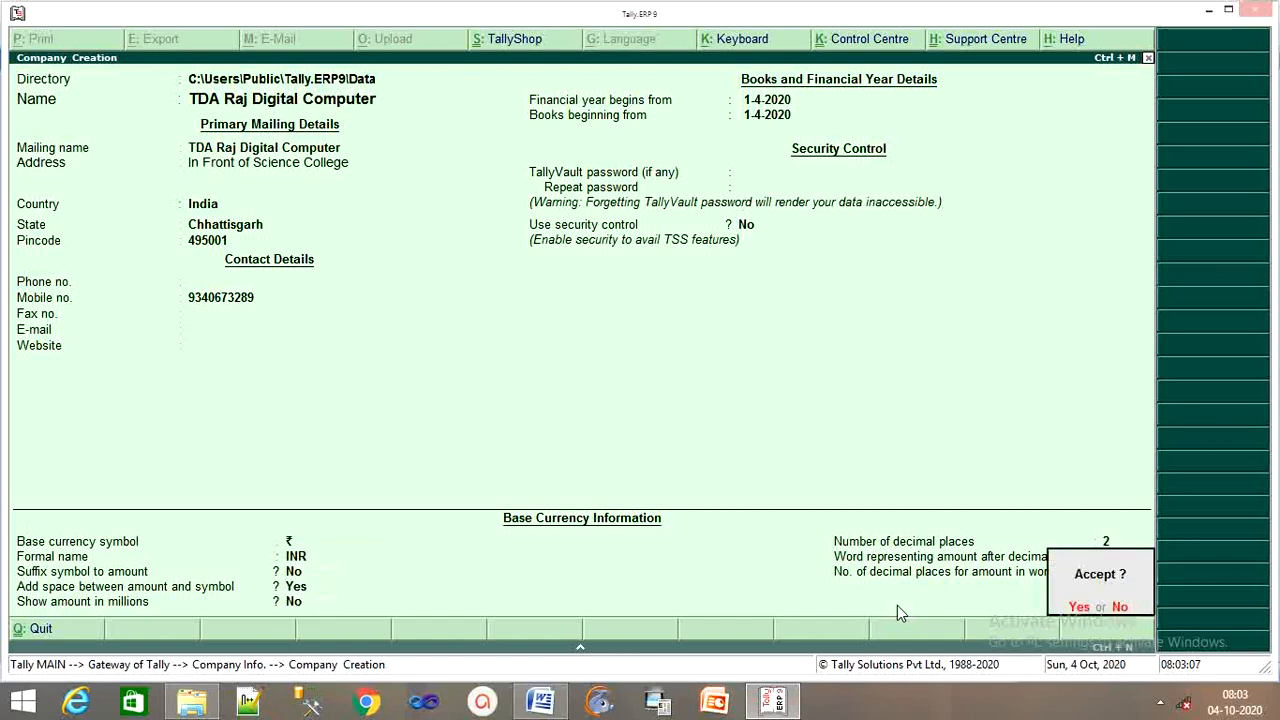
pyautogui.press('Return')
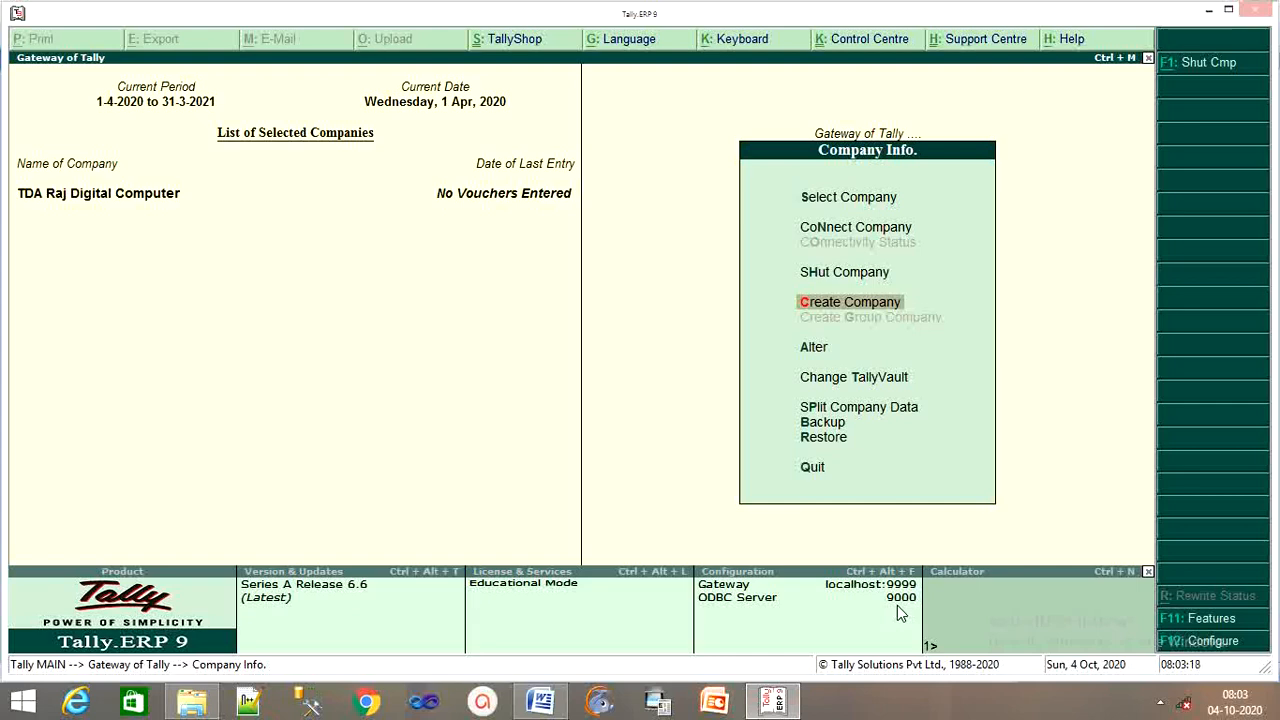
# Close the Company Info menu to reach the Gateway with TDA Raj Digital Computer loaded
pyautogui.press('Escape')
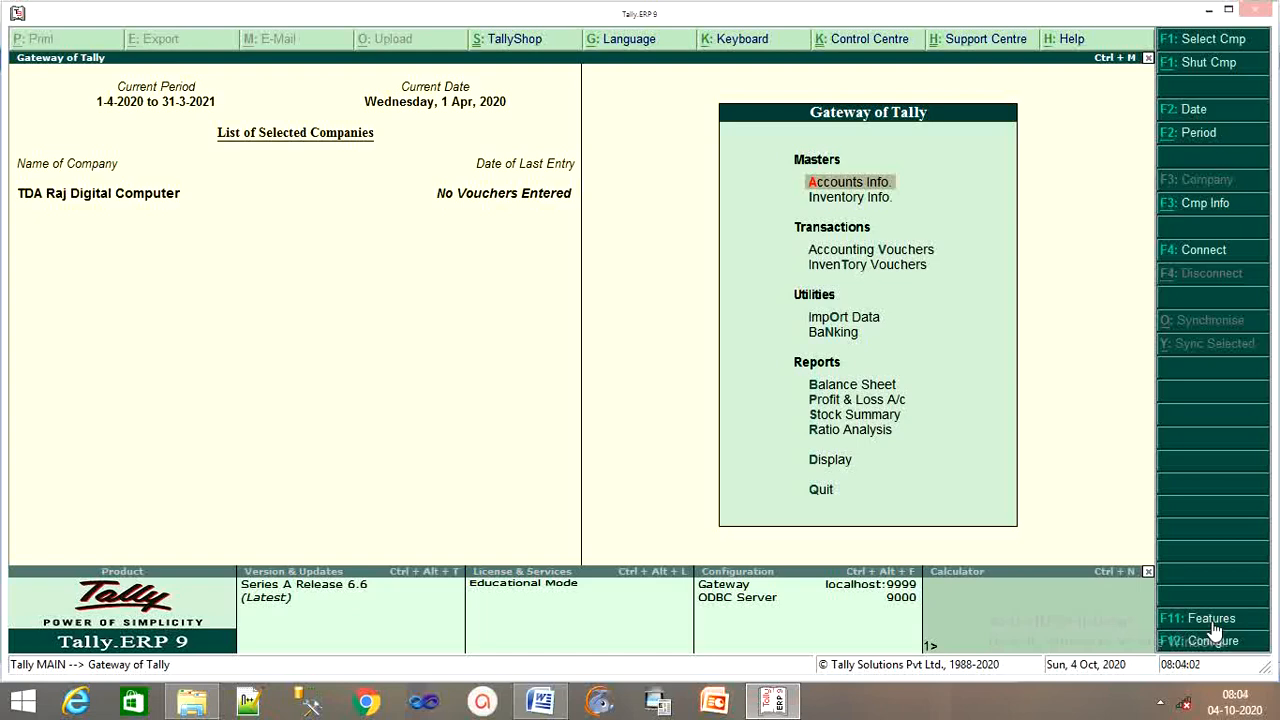
# In Statutory & Taxation features, set Enable GST to Yes and open the GST details
pyautogui.click(1212, 621)
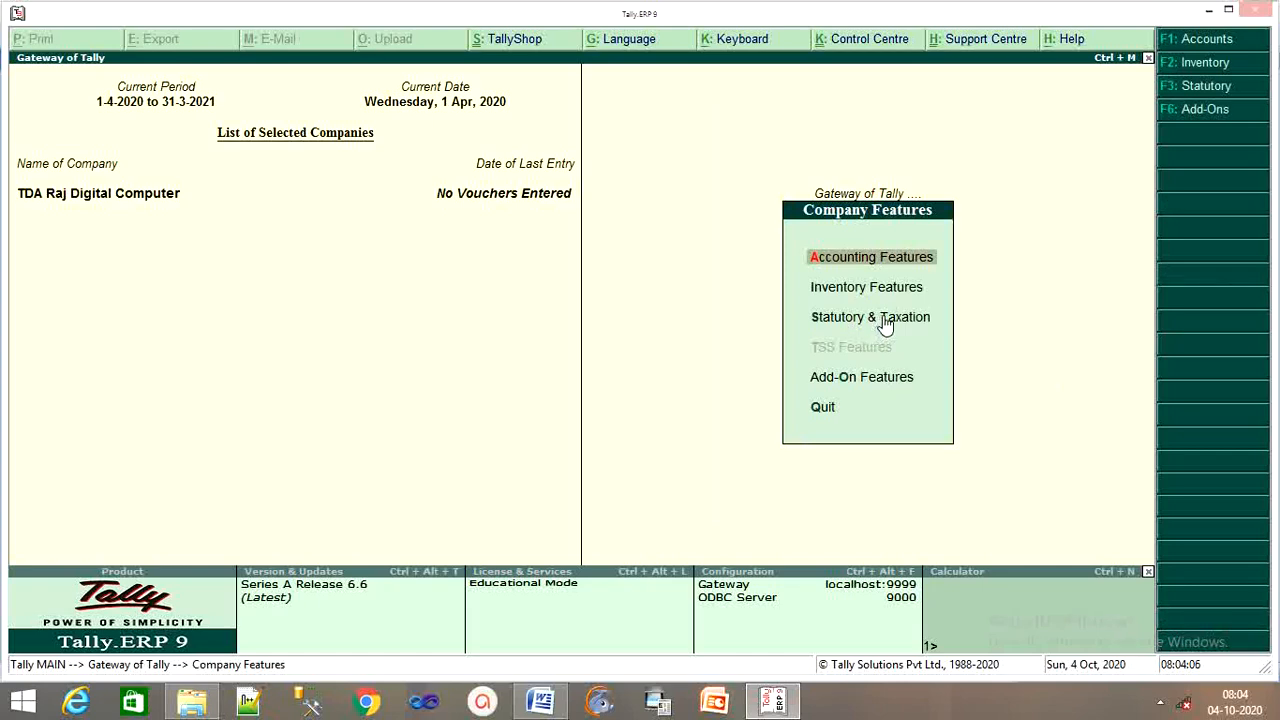
pyautogui.press('Down')
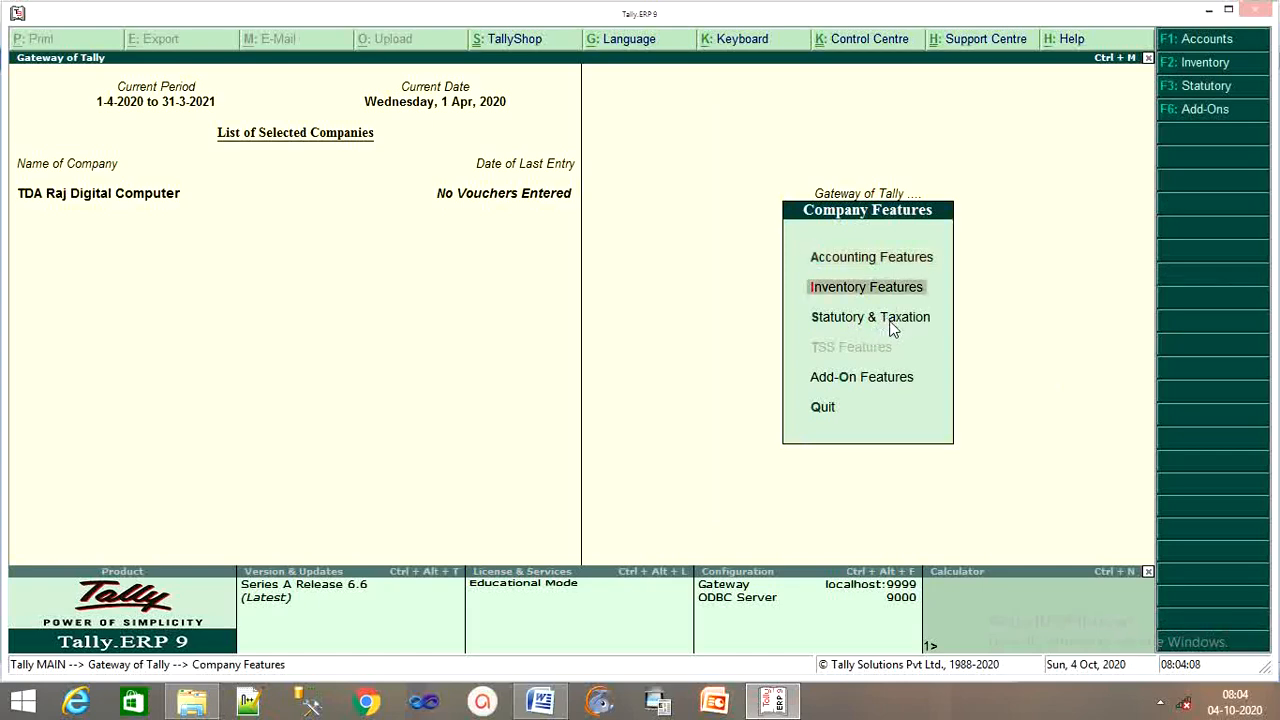
pyautogui.press('Down')
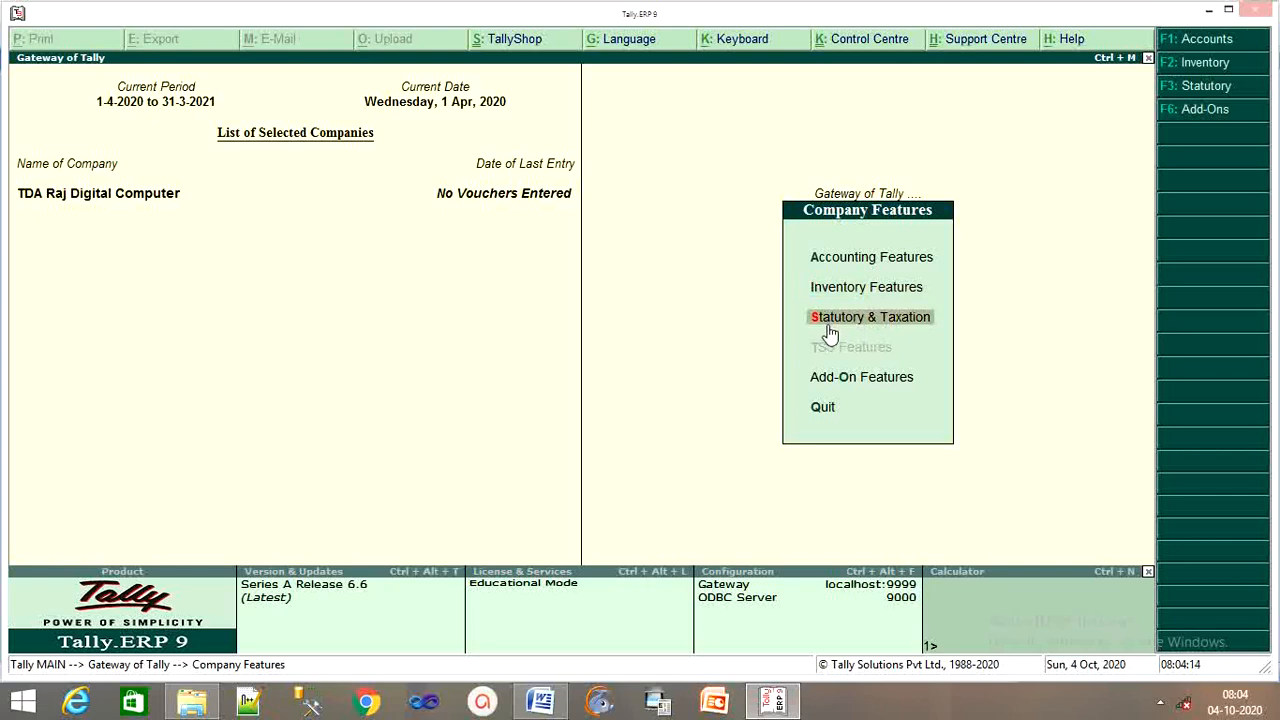
pyautogui.press('Return')
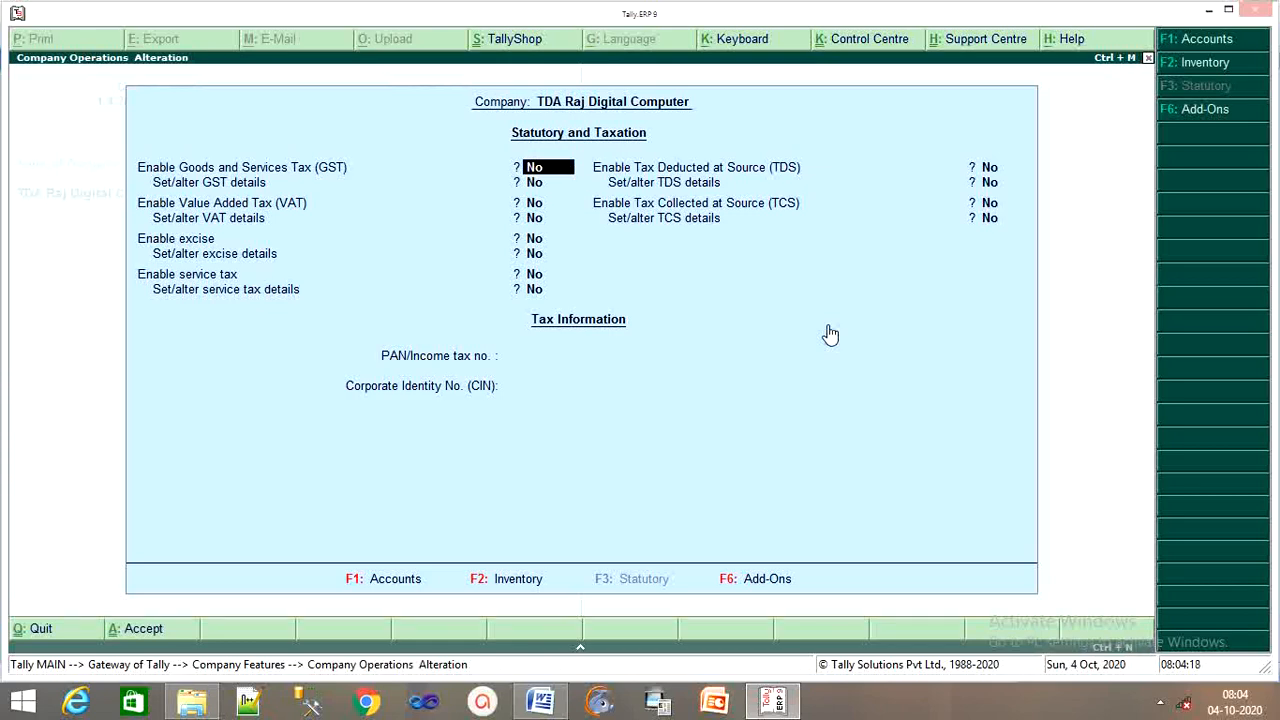
pyautogui.write('y')
pyautogui.press('Return')
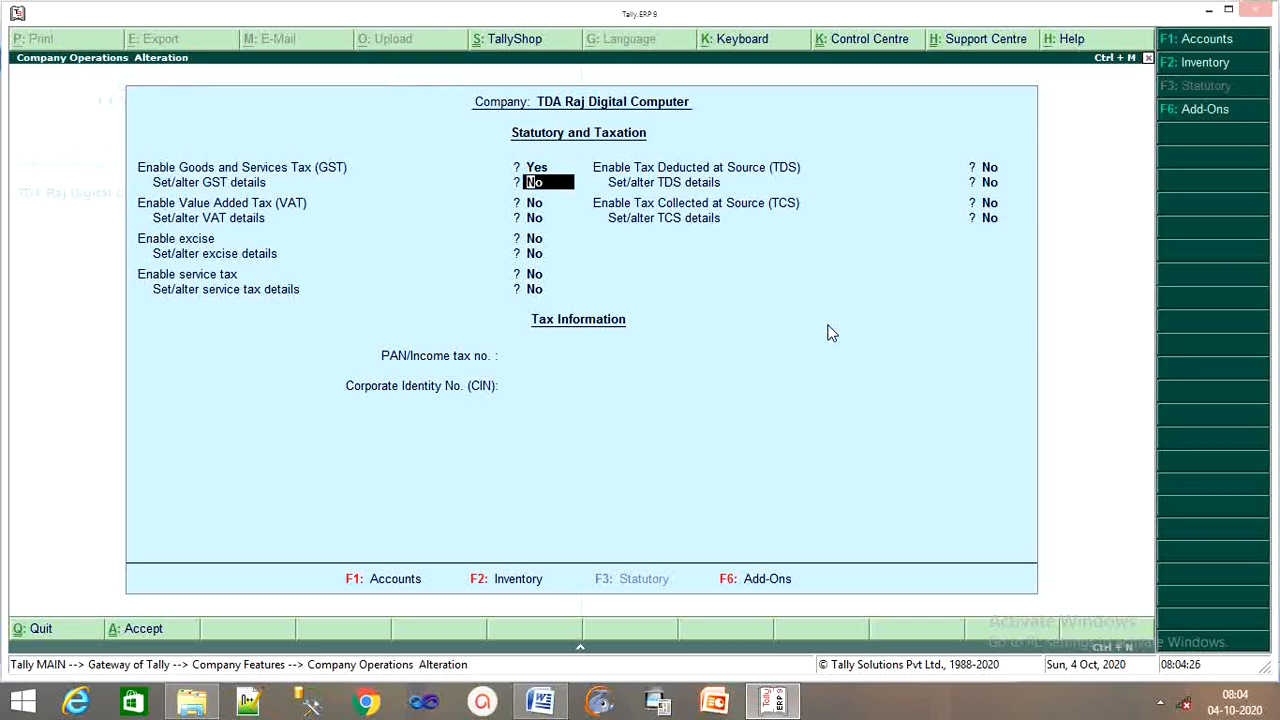
pyautogui.write('y')
pyautogui.press('Return')
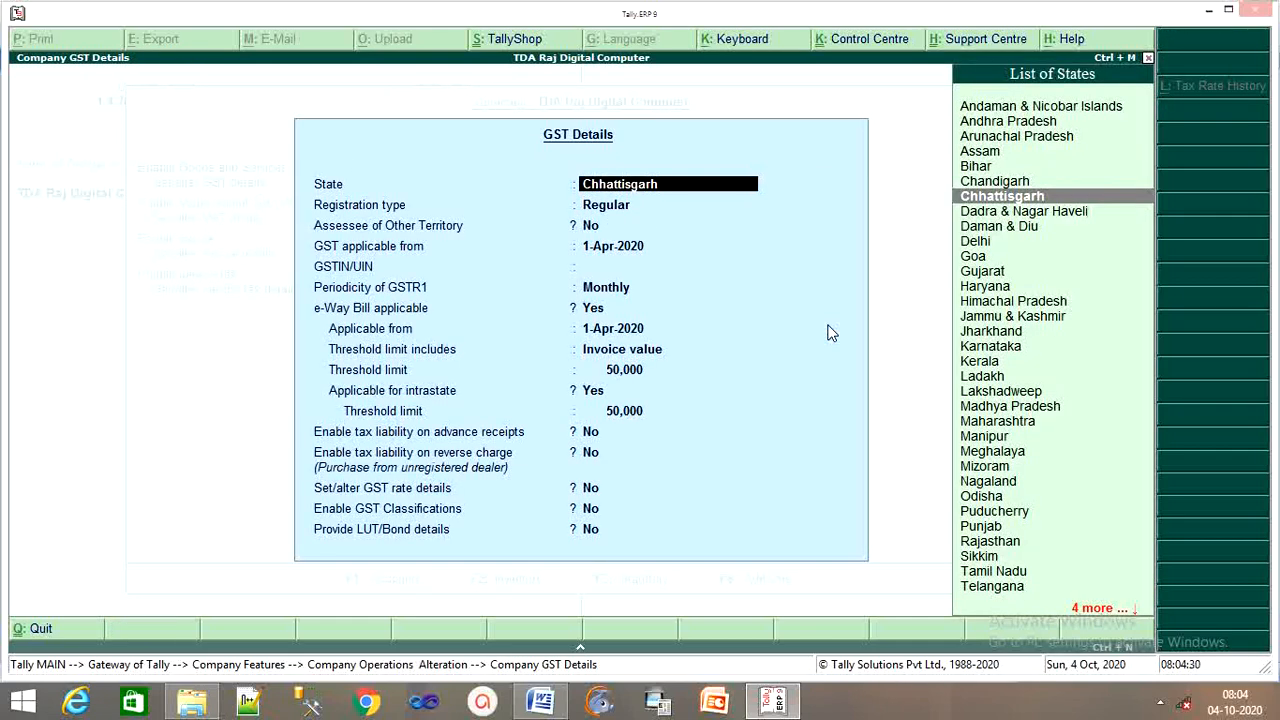
# Keep Chhattisgarh and Regular registration, enter the GSTIN, and set GSTR1 periodicity to Quarterly
pyautogui.press('Return')
pyautogui.press('Return')
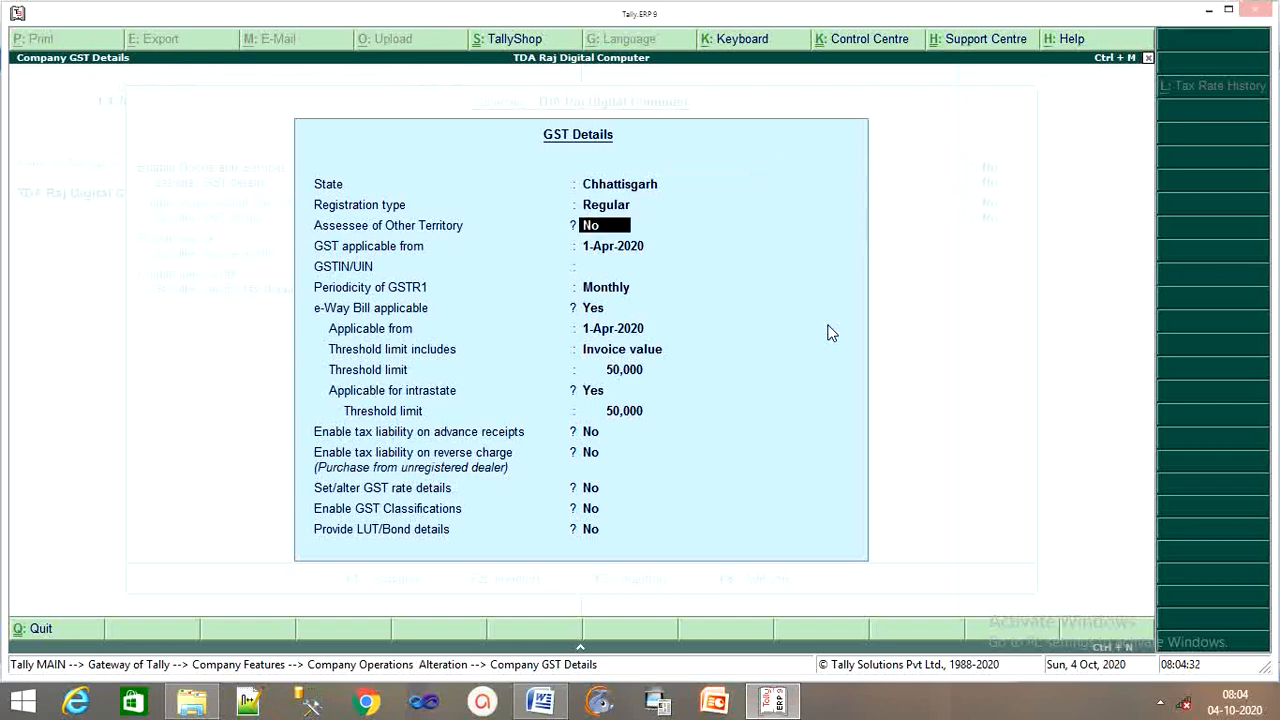
pyautogui.press('Return')
pyautogui.press('Return')
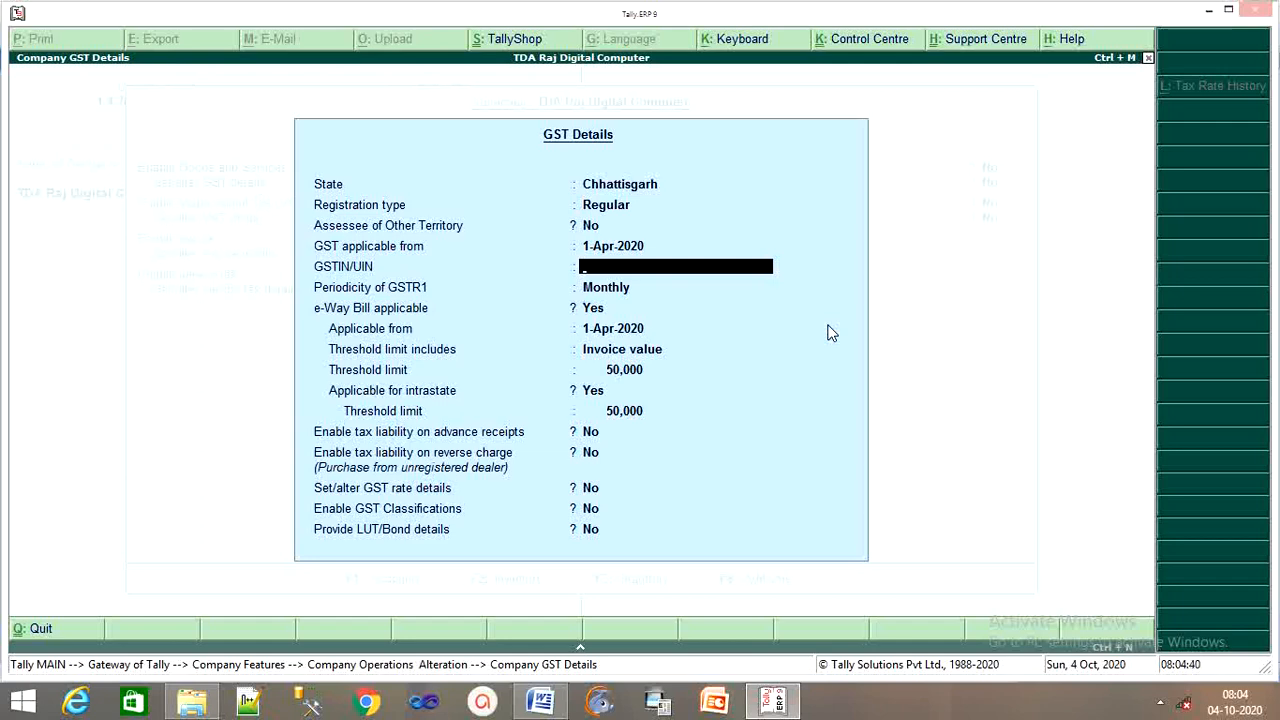
pyautogui.write('22FSDFSD124SDFS')
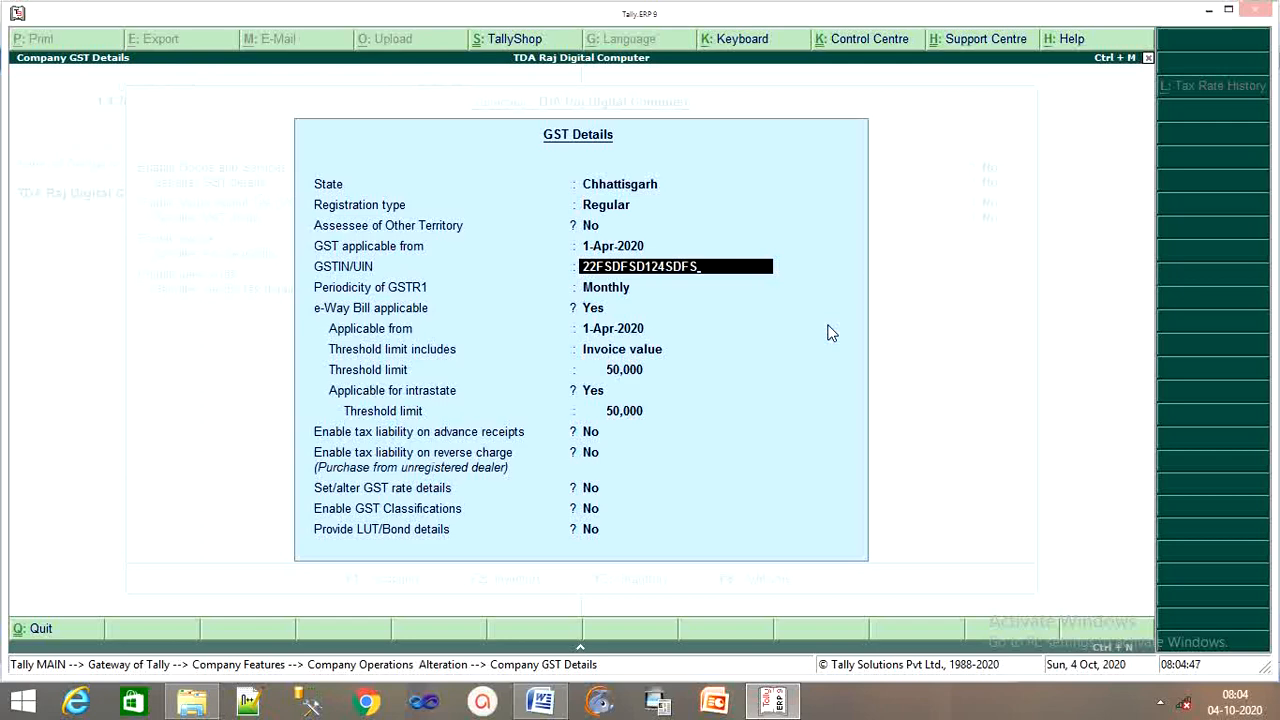
pyautogui.press('Return')
pyautogui.press('Return')
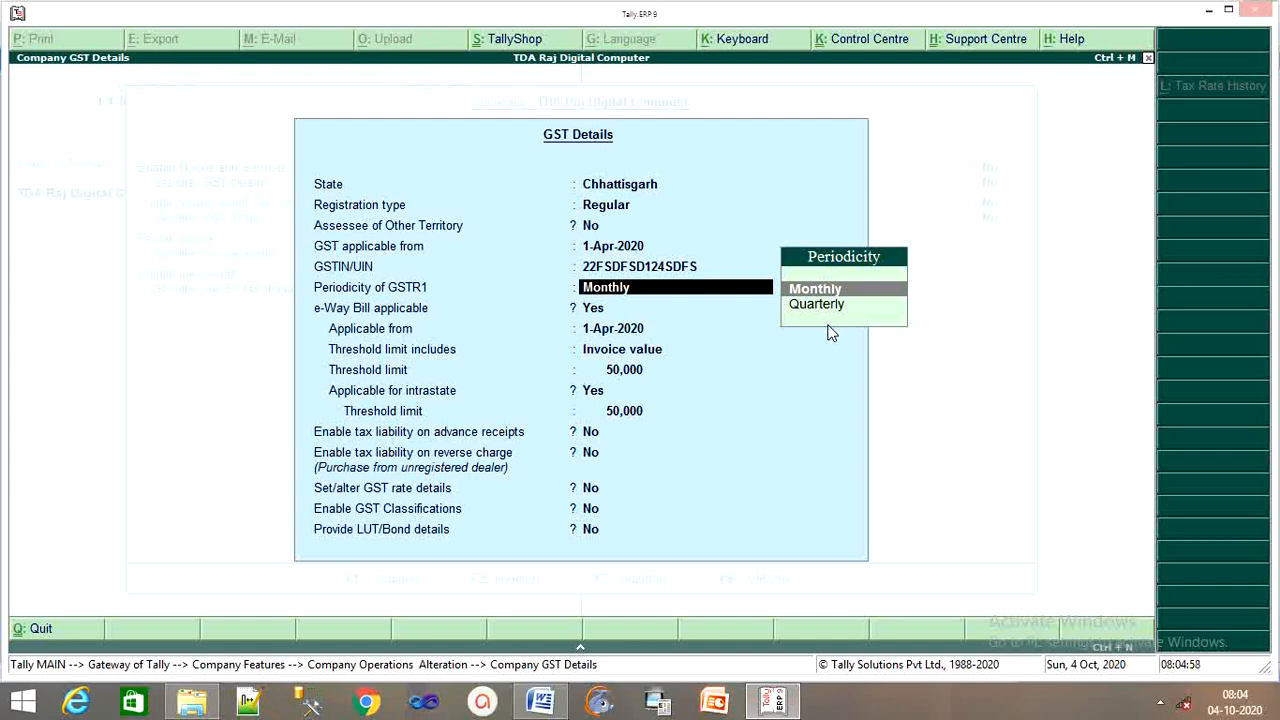
pyautogui.press('Down')
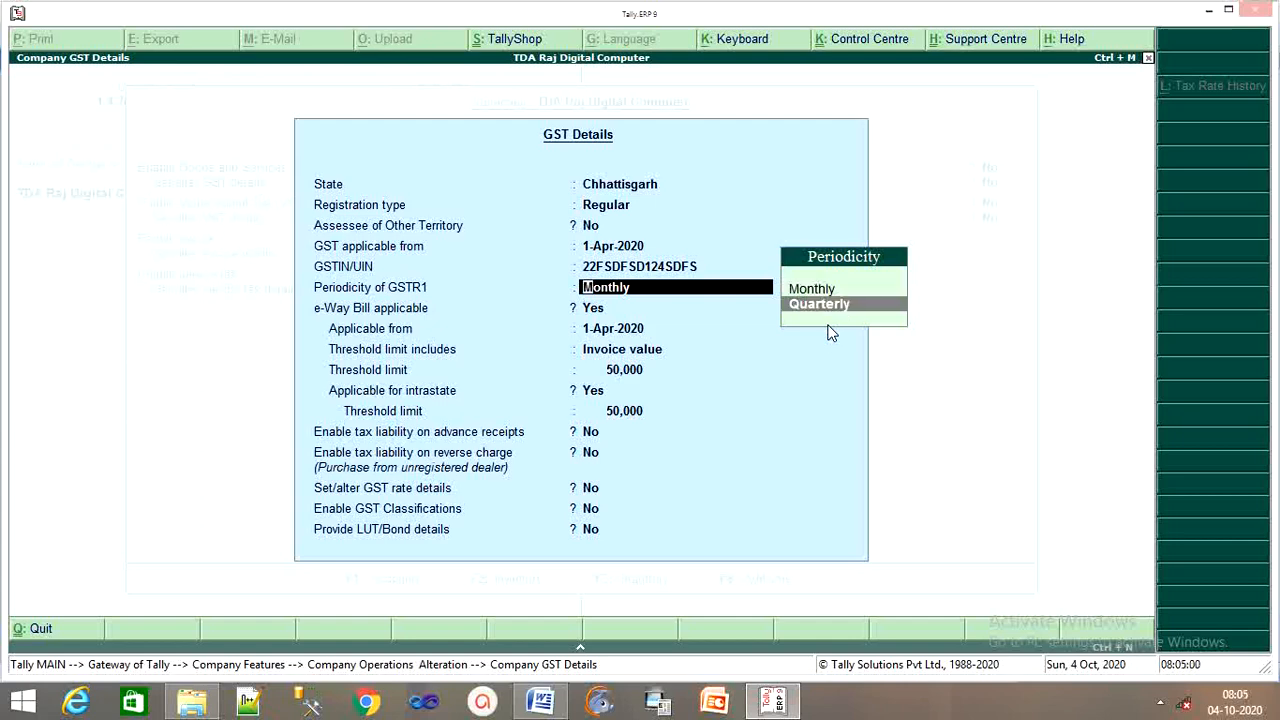
pyautogui.press('Return')
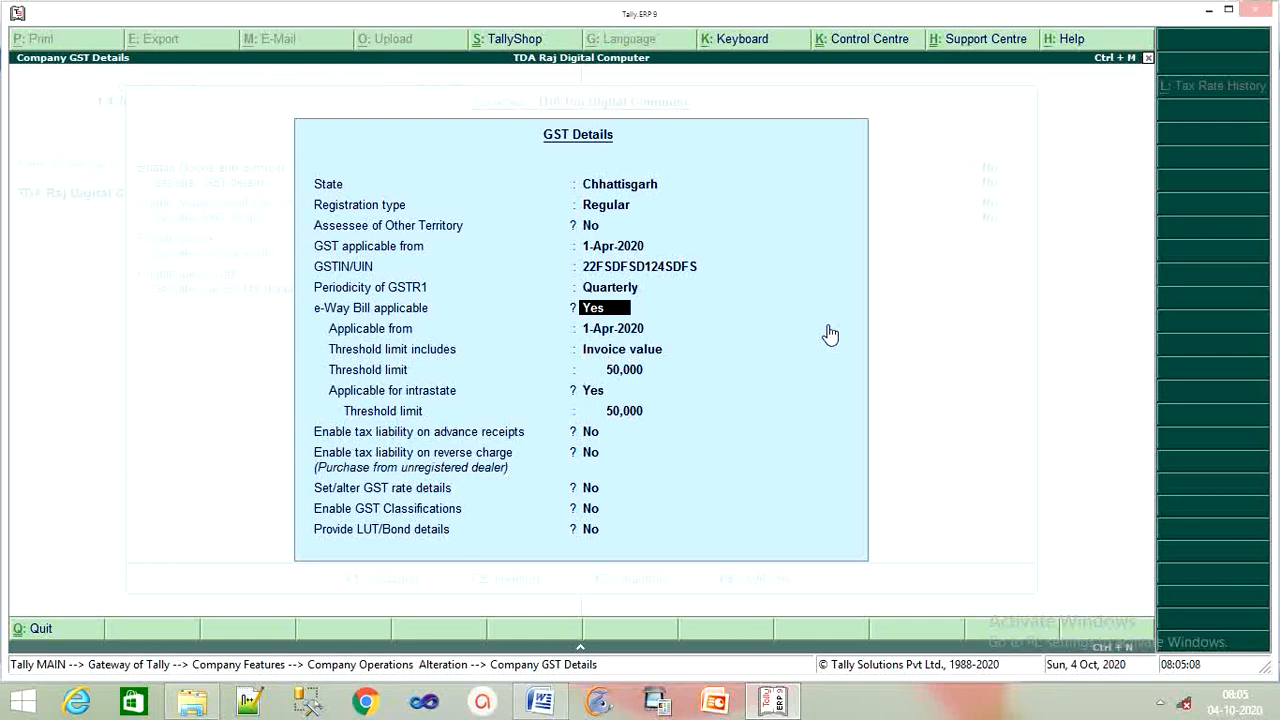
# Keep e-Way Bill applicable from 1-Apr-2020 with 50,000 thresholds and accept the GST details
pyautogui.press('Return')
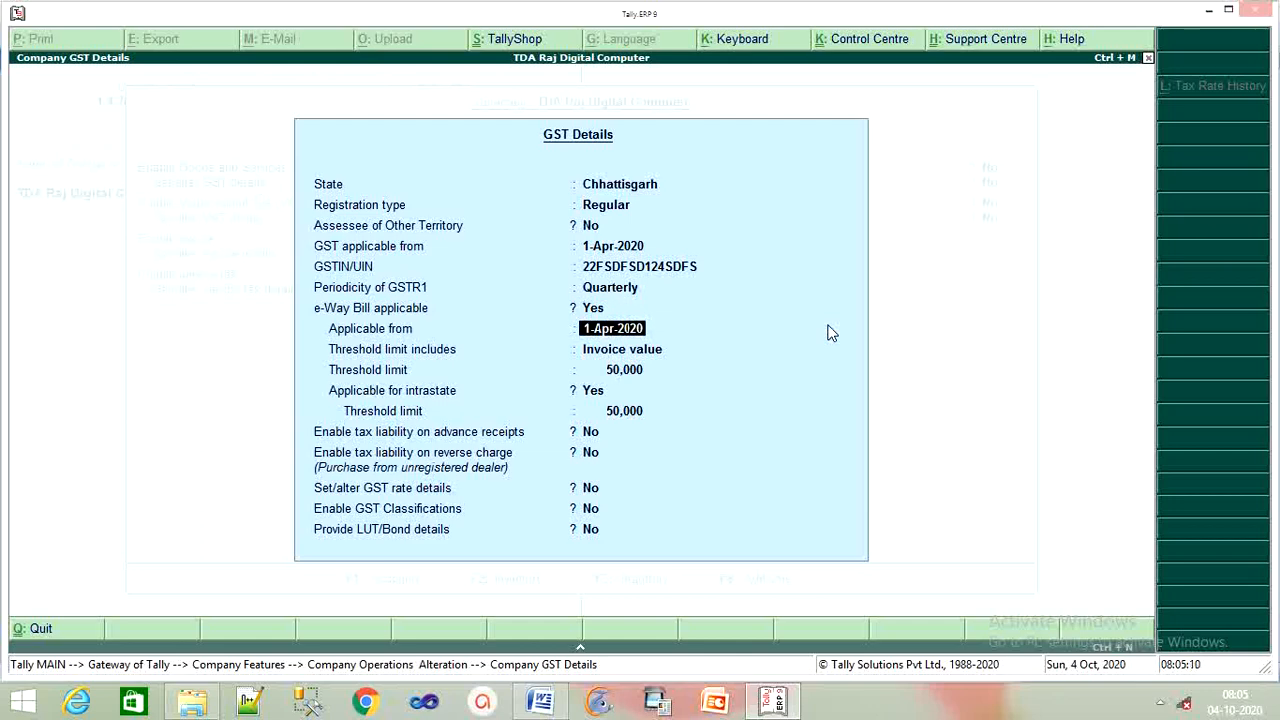
pyautogui.press('Return')
pyautogui.press('Return')
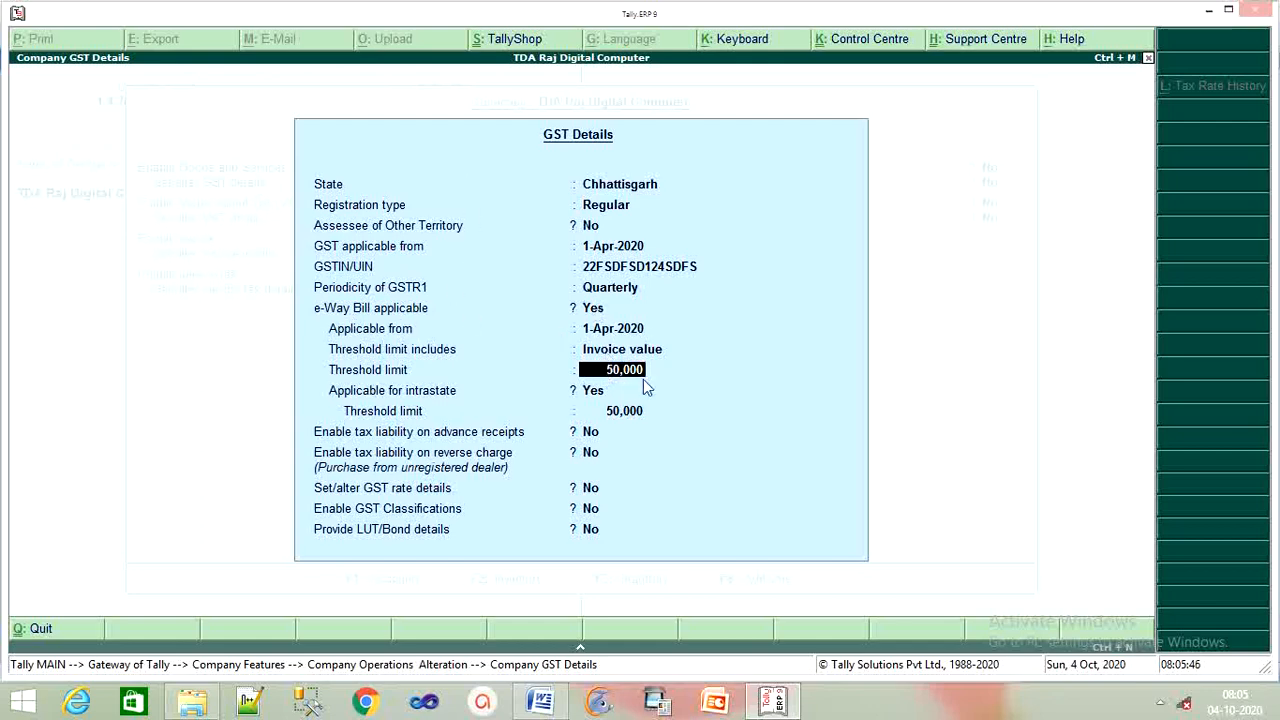
pyautogui.press('Return')
pyautogui.press('Return')
pyautogui.press('Return')
pyautogui.press('Return')
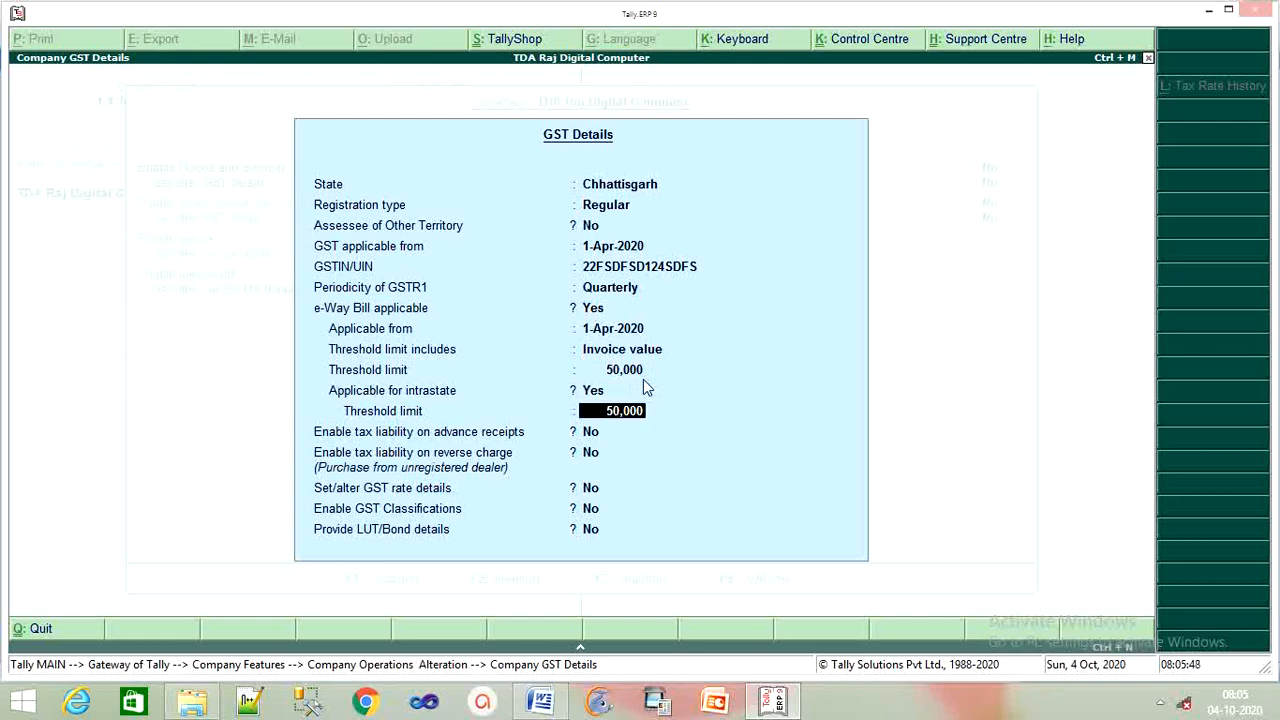
pyautogui.press('Return')
pyautogui.press('Return')
pyautogui.press('Return')
pyautogui.press('Return')
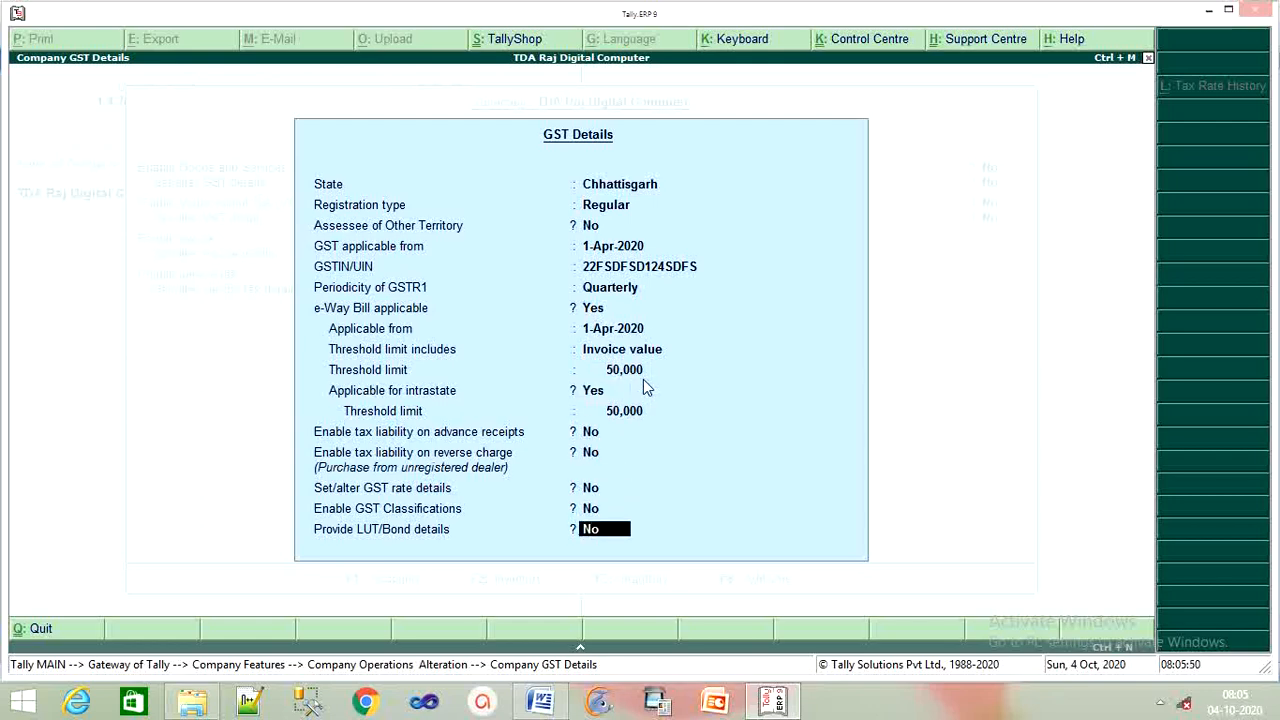
pyautogui.press('Return')
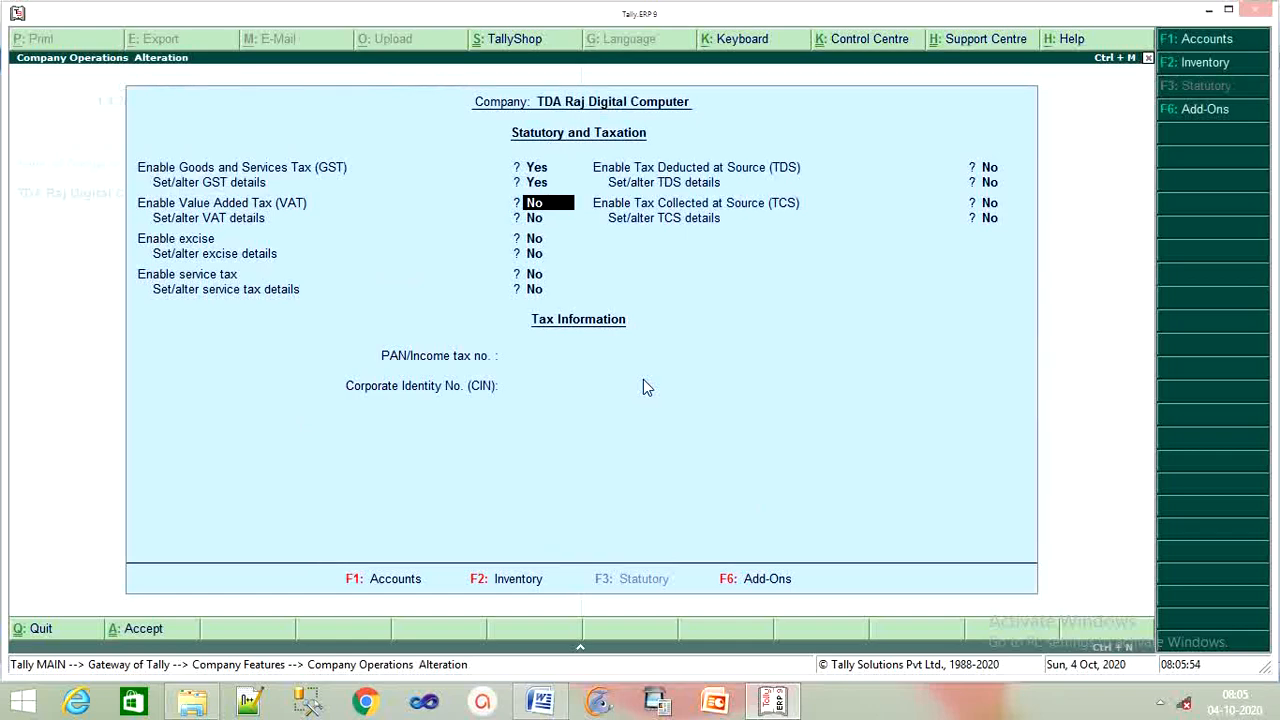
# Set Enable TDS to Yes and open the company's TDS deductor details
pyautogui.press('Return')
pyautogui.press('Return')
pyautogui.press('Return')
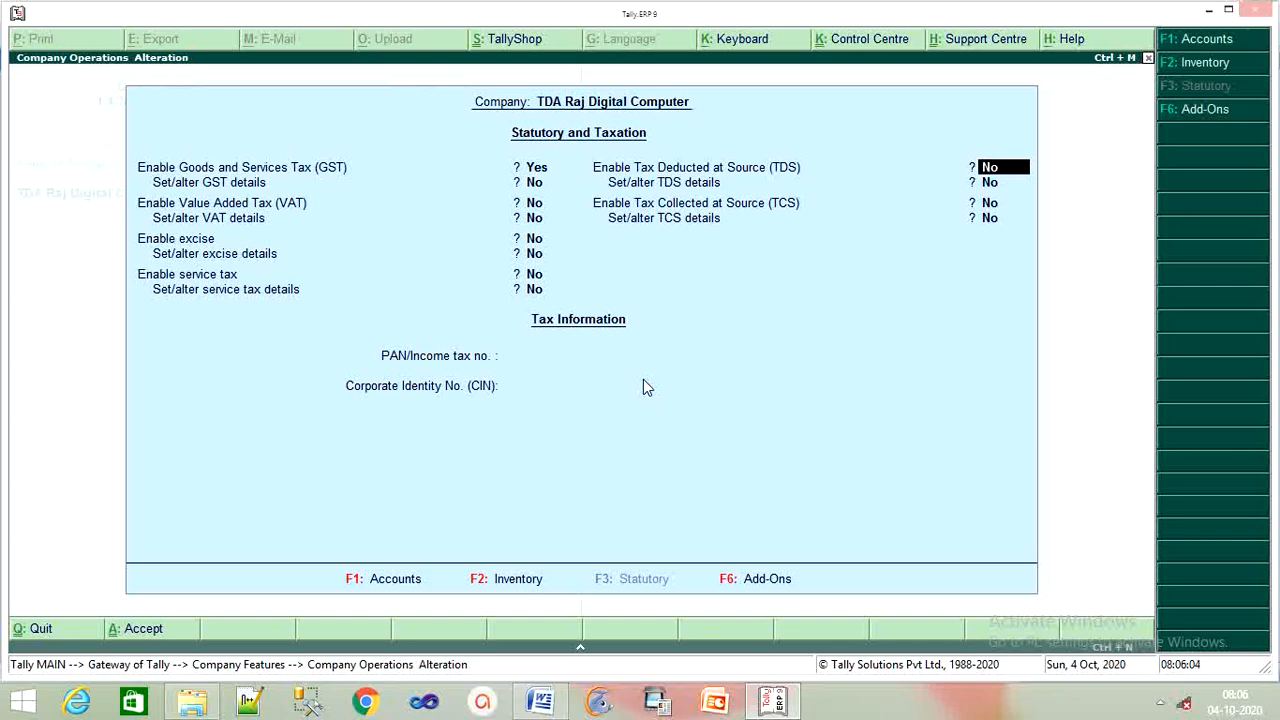
pyautogui.write('y')
pyautogui.press('Return')
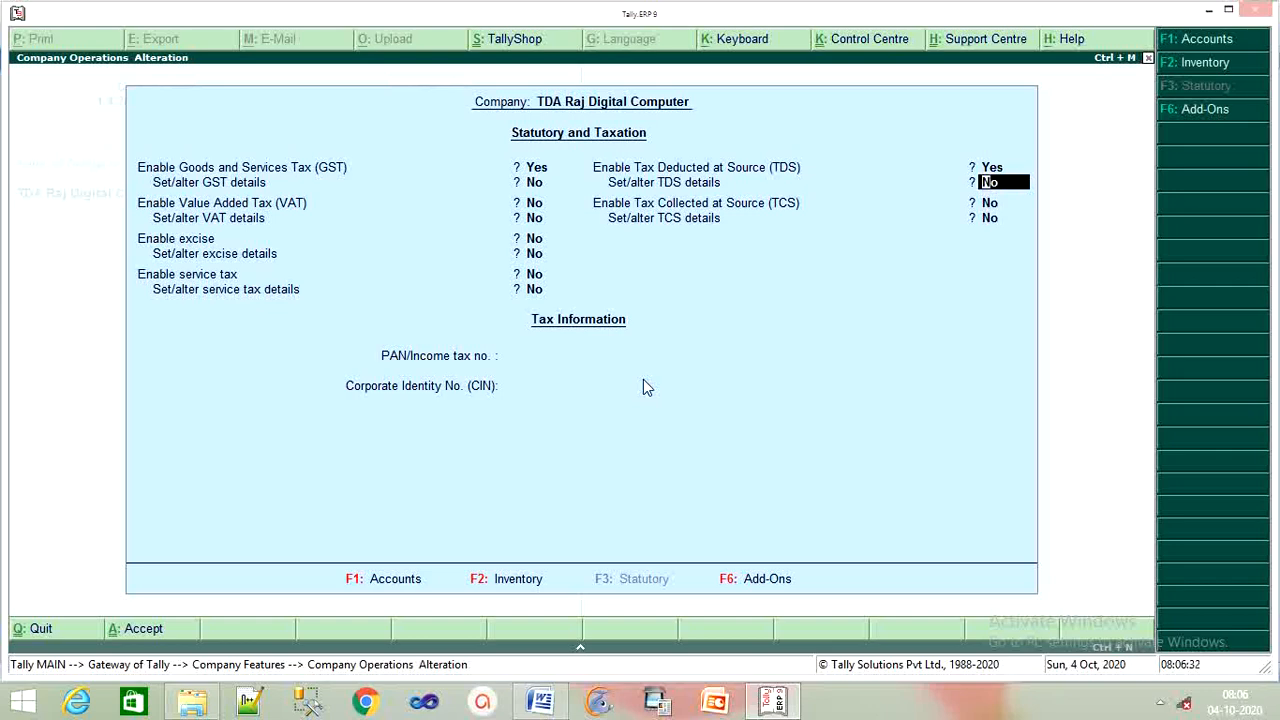
pyautogui.write('y')
pyautogui.press('Return')
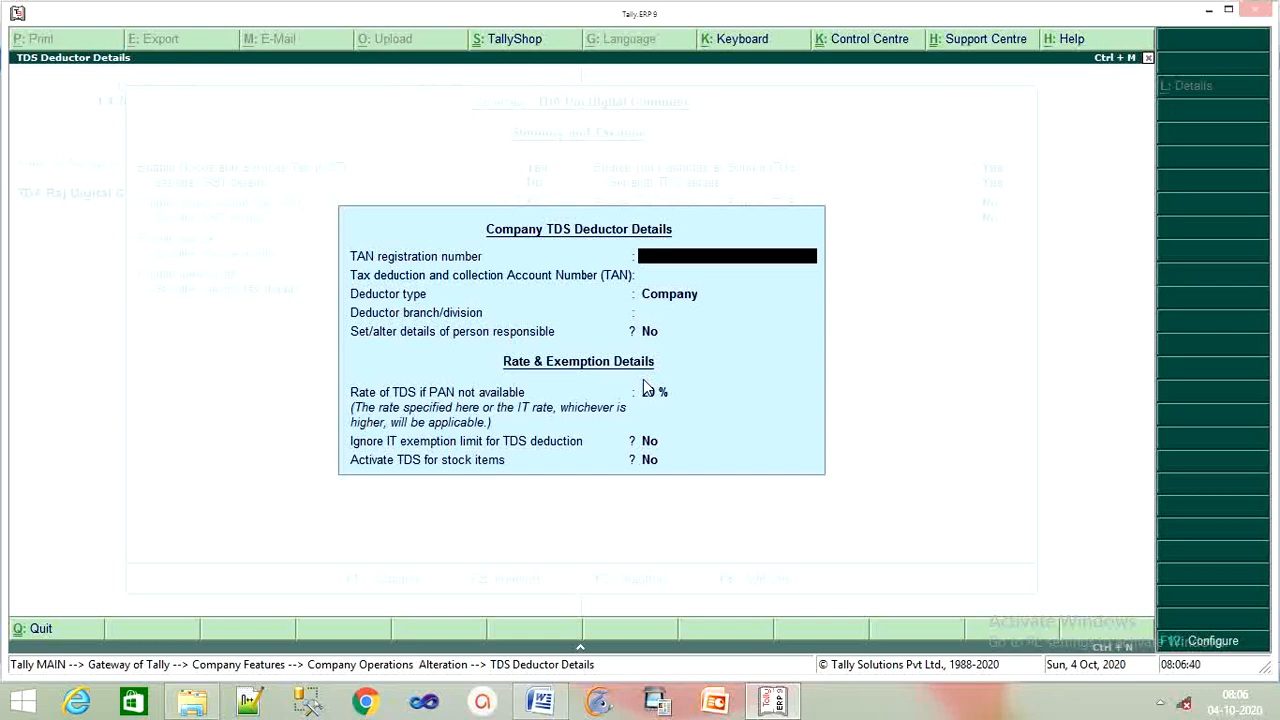
# Enter the company's TAN registration number and TAN
pyautogui.write('8888888')
pyautogui.press('Return')
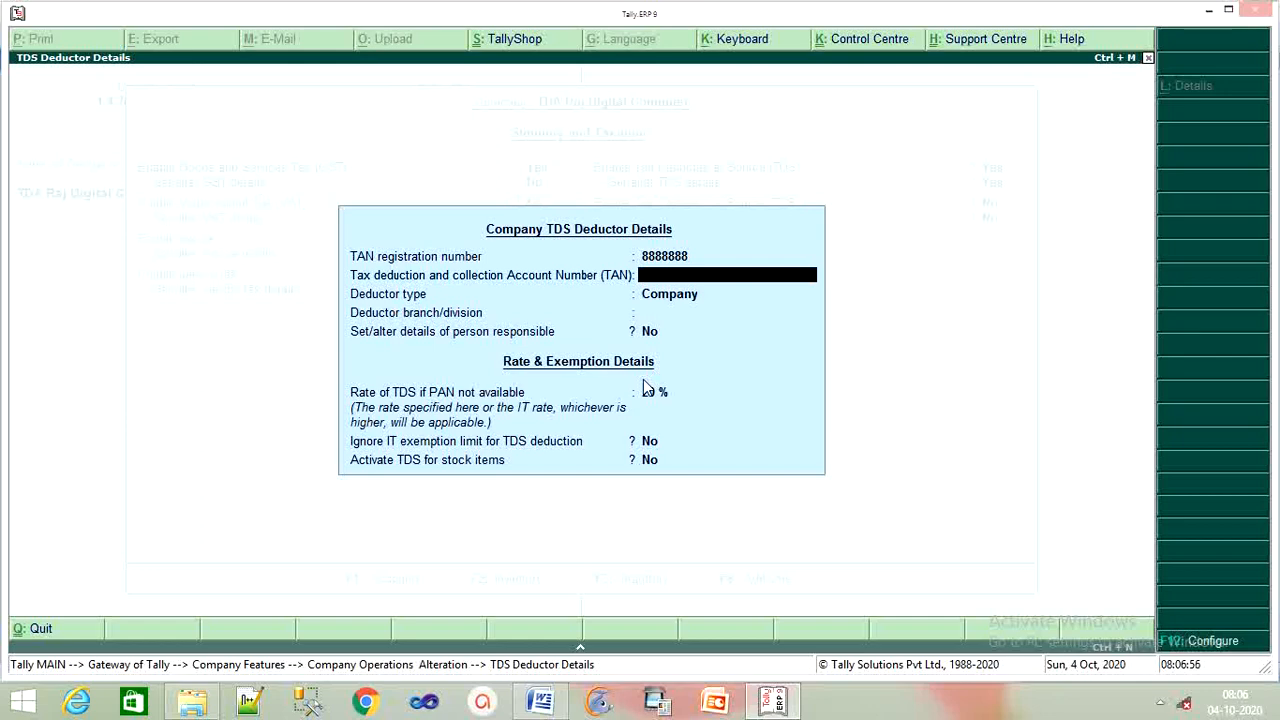
pyautogui.write('AAA')
pyautogui.write('AA12')
pyautogui.write('34')
pyautogui.write('5')
pyautogui.press('BackSpace')
pyautogui.write('A')
pyautogui.press('Return')
pyautogui.press('Return')
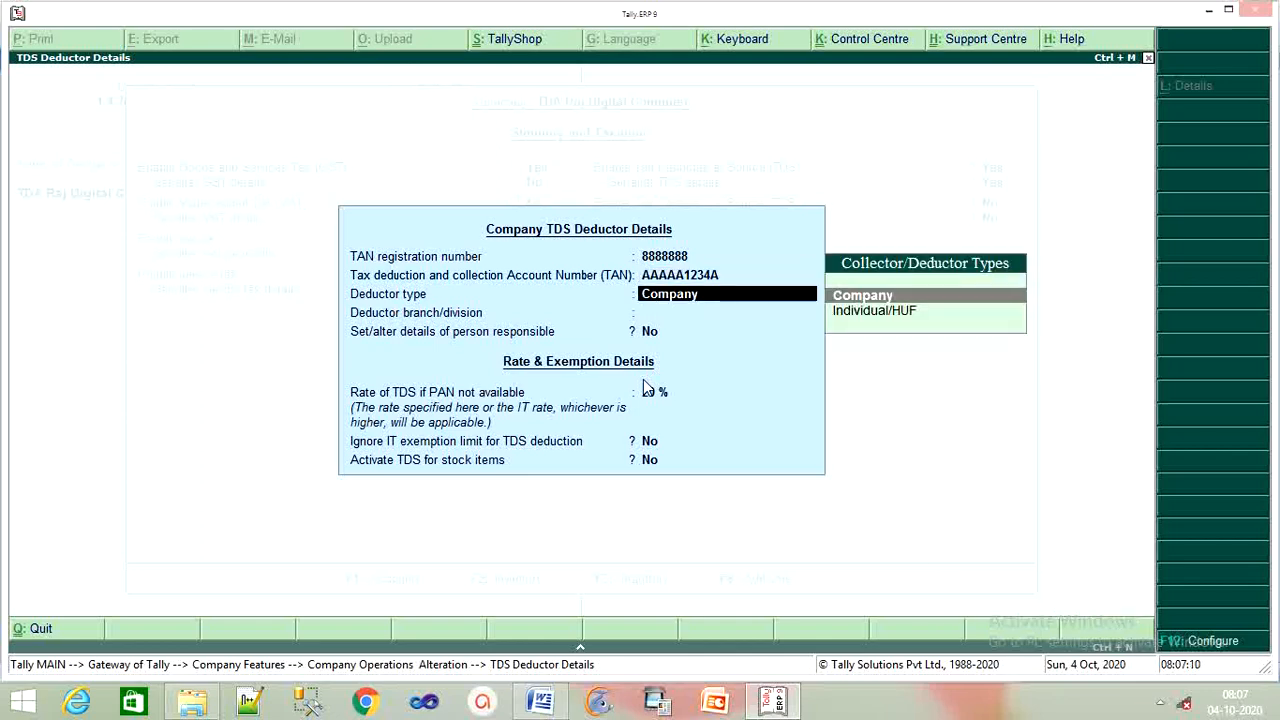
# Choose Individual/HUF as deductor type, branch Bilaspur, and open the person-responsible details
pyautogui.press('Down')
pyautogui.press('Return')
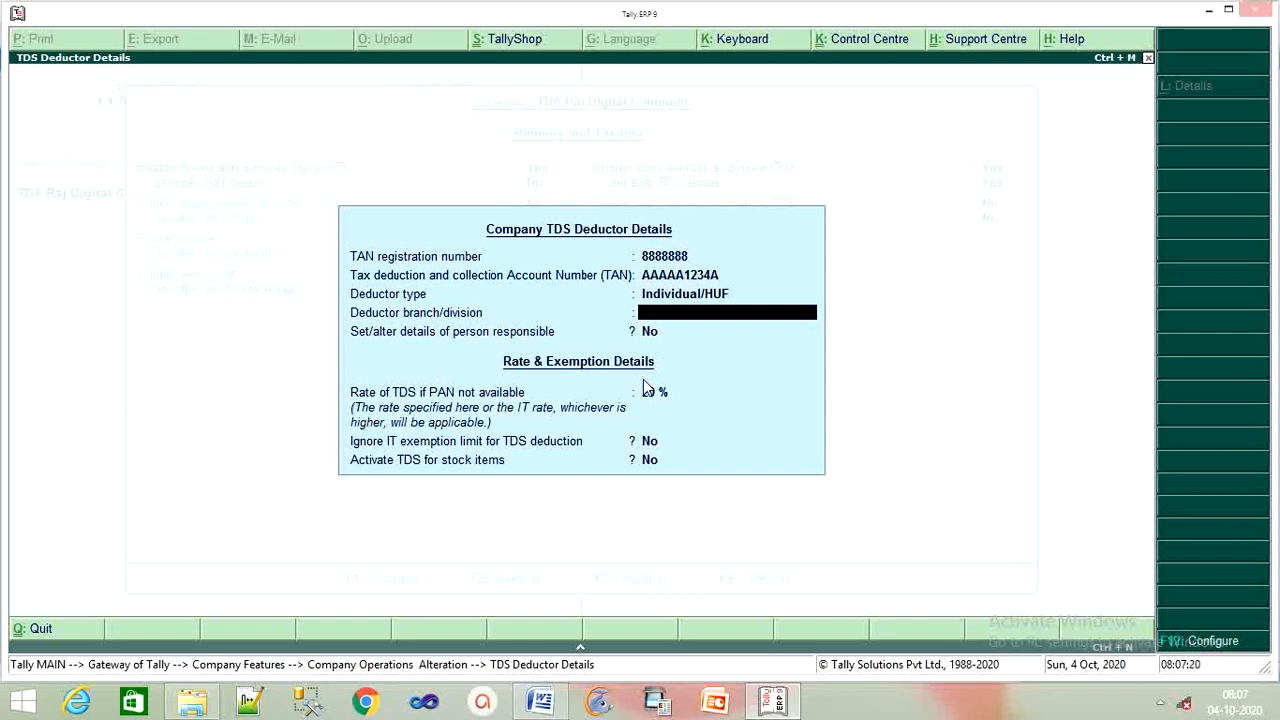
pyautogui.write('Bilaspur')
pyautogui.press('Return')
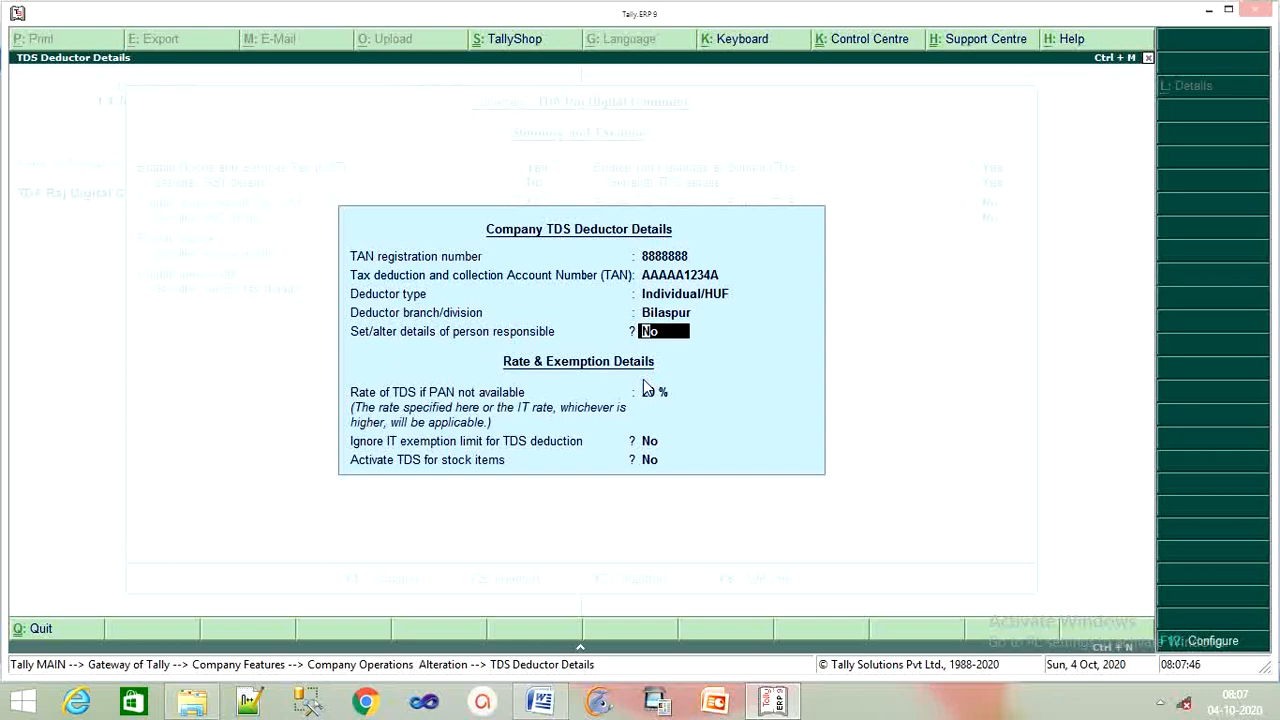
pyautogui.write('y')
pyautogui.press('Return')
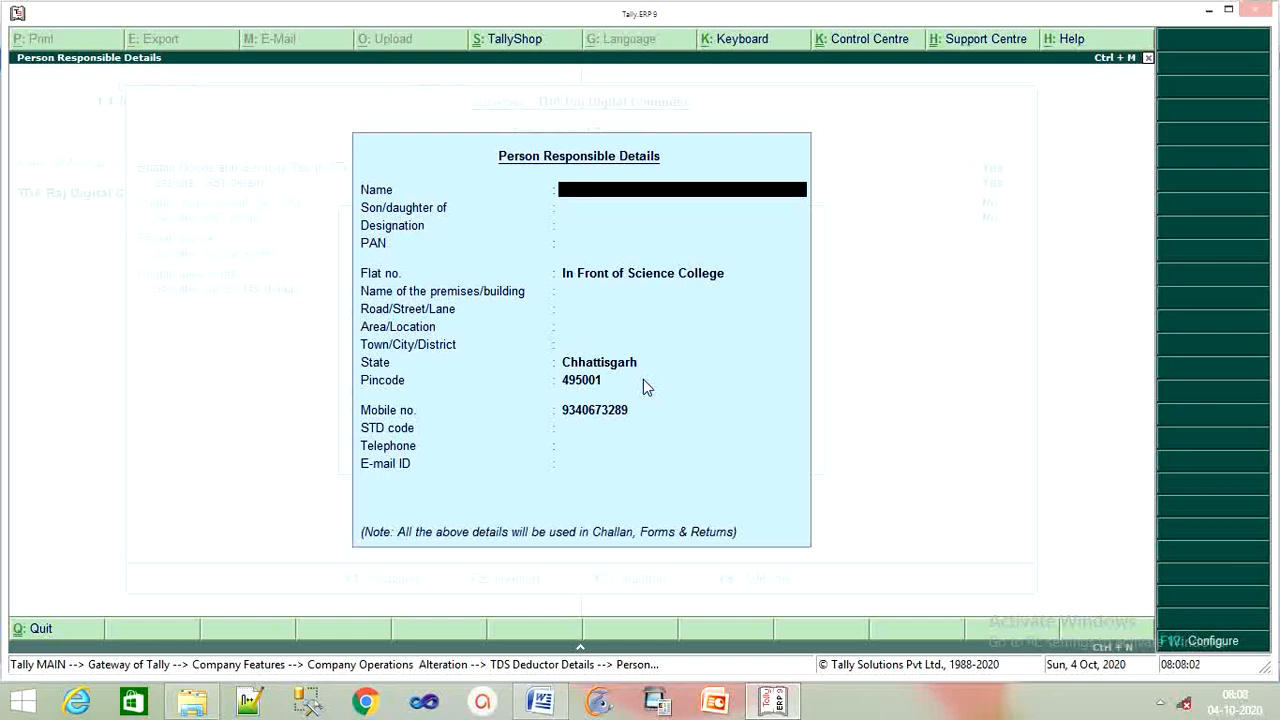
# Enter the responsible person's name, parent's name, designation Manager, and PAN
pyautogui.write('Ajit')
pyautogui.press('Return')
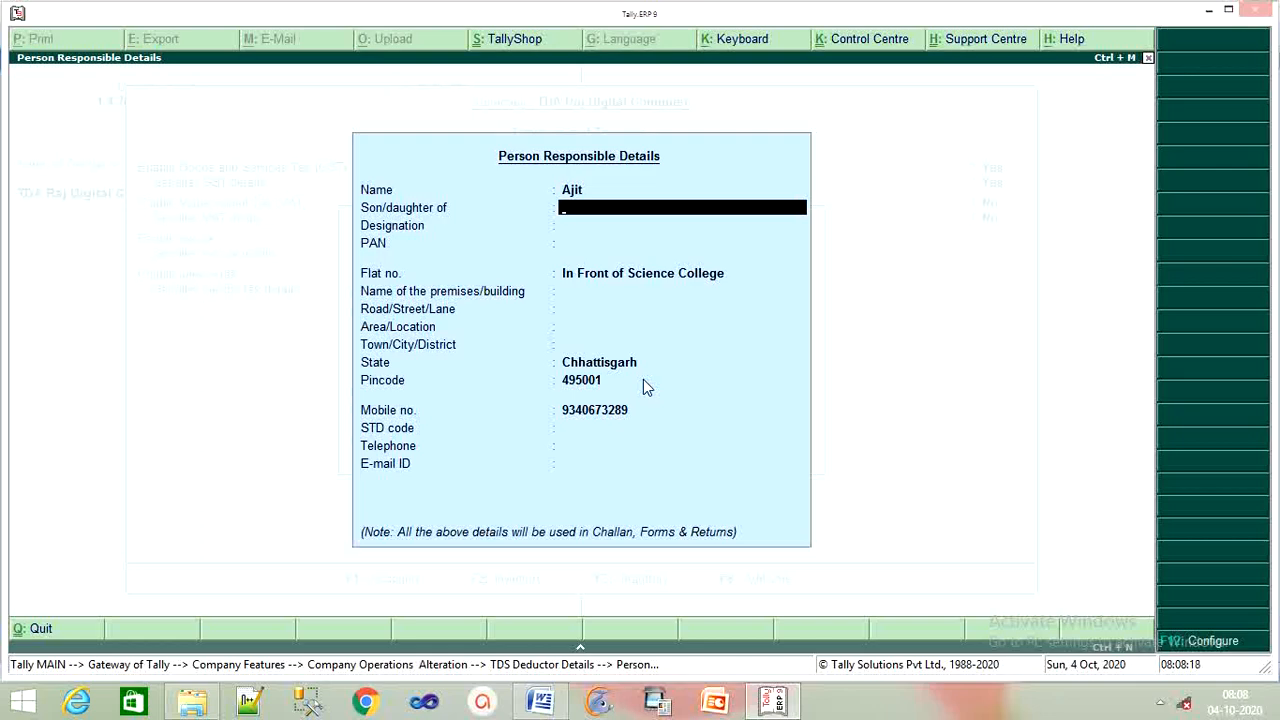
pyautogui.write('Kesav')
pyautogui.press('Return')
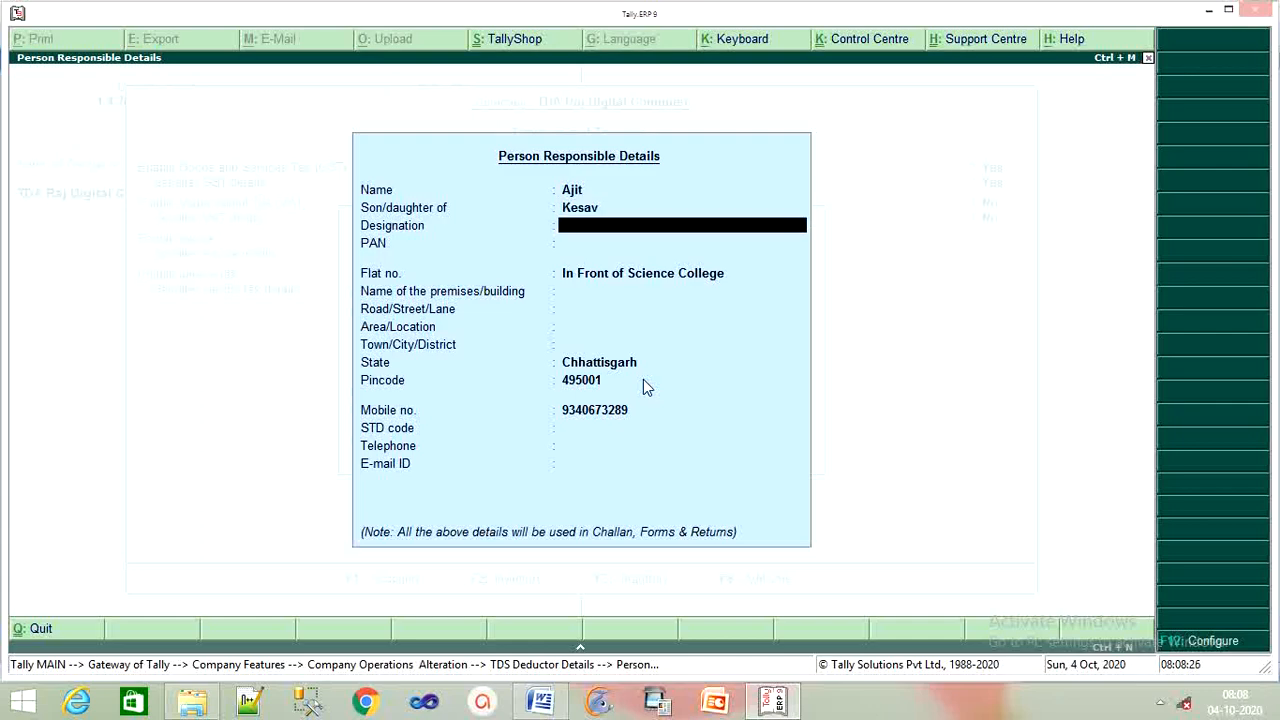
pyautogui.write('Manager')
pyautogui.press('Return')
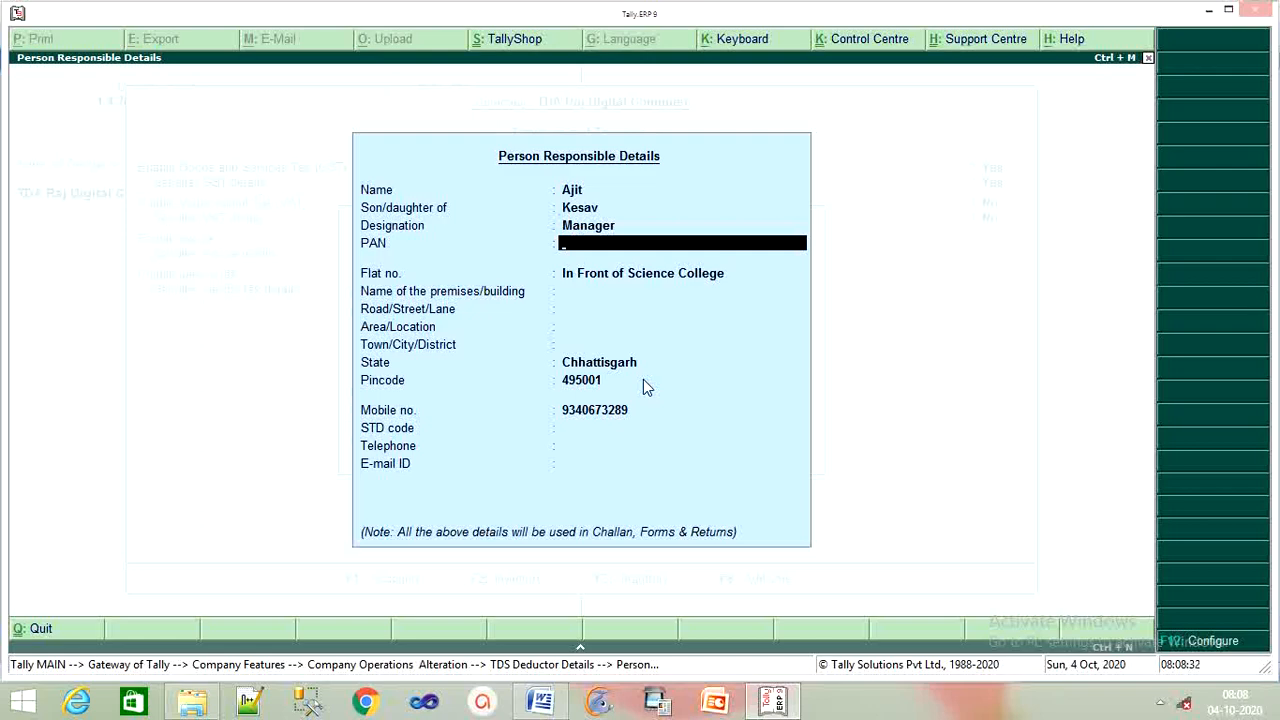
pyautogui.write('AAAAA123A')
pyautogui.press('Return')
pyautogui.press('Return')
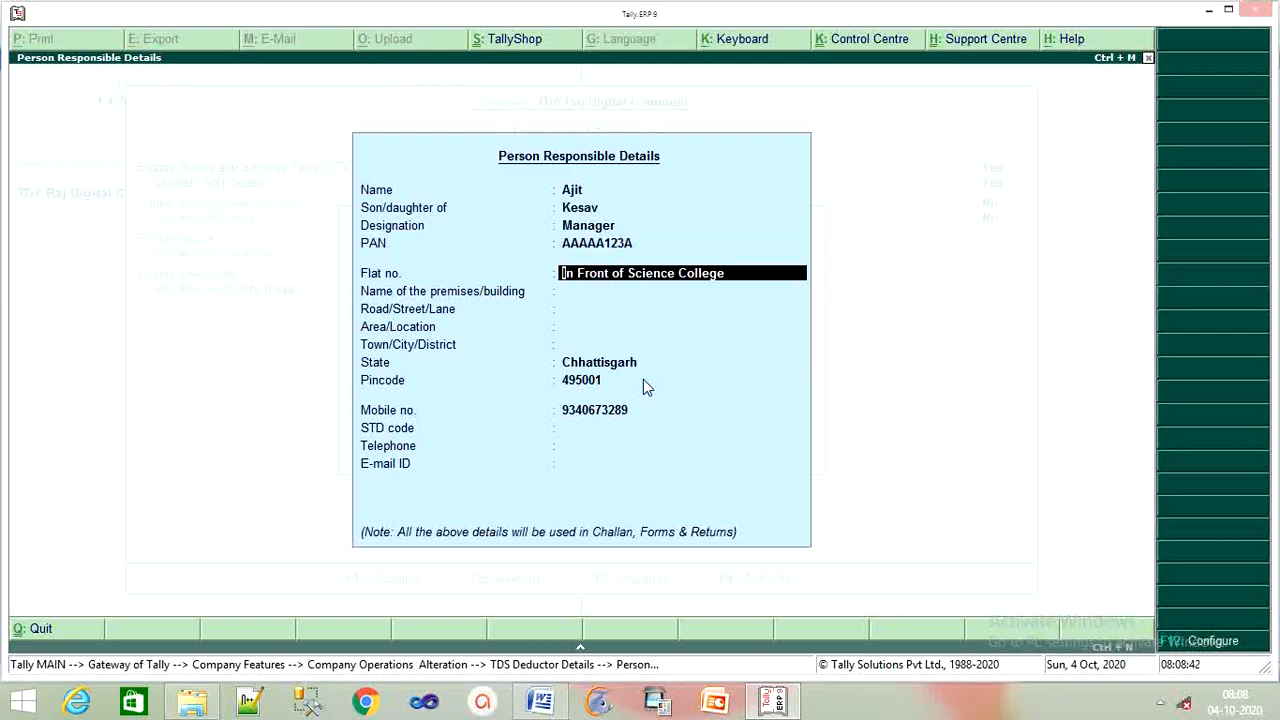
# Fill in the person's premises, road and town, keeping Chhattisgarh as the state
pyautogui.press('Return')
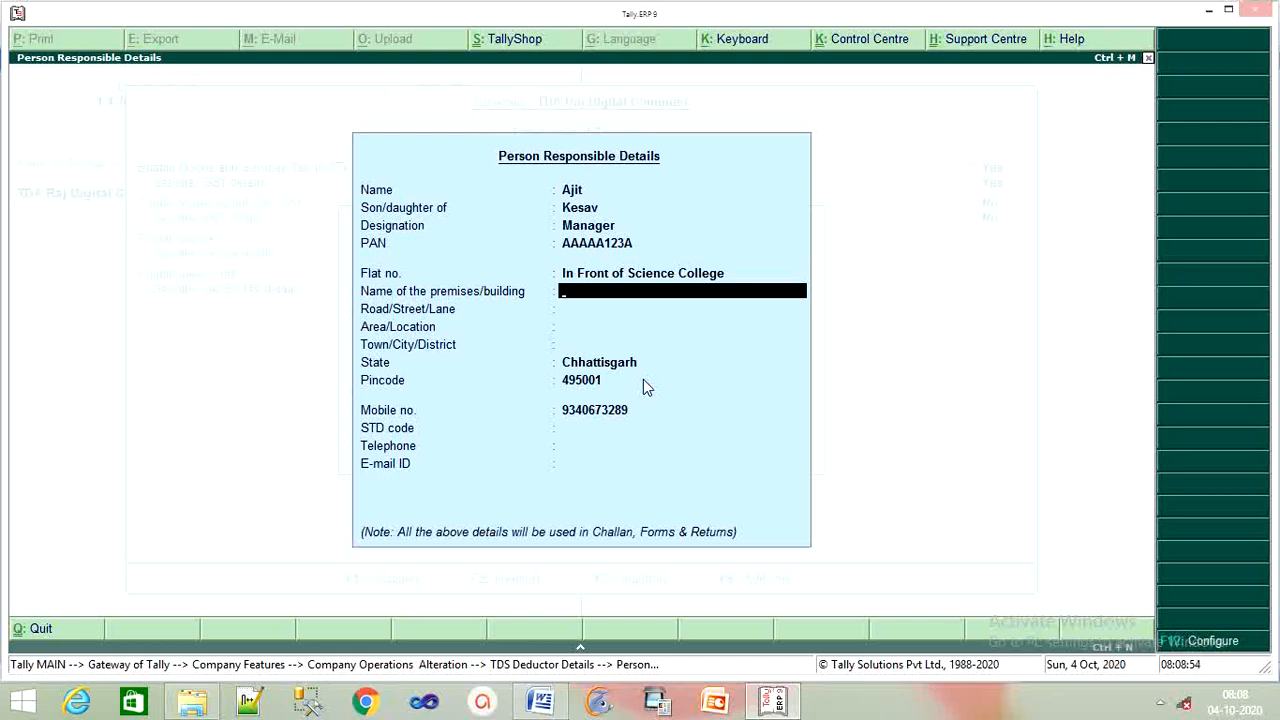
pyautogui.press('Return')
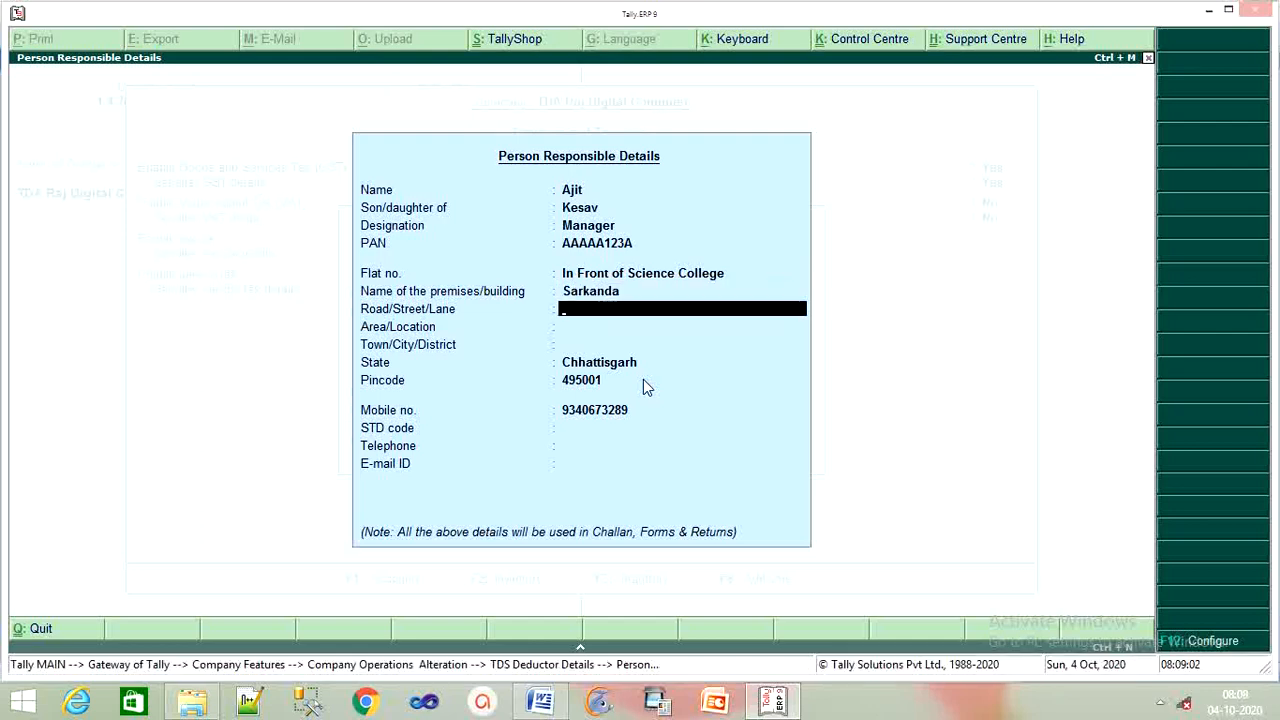
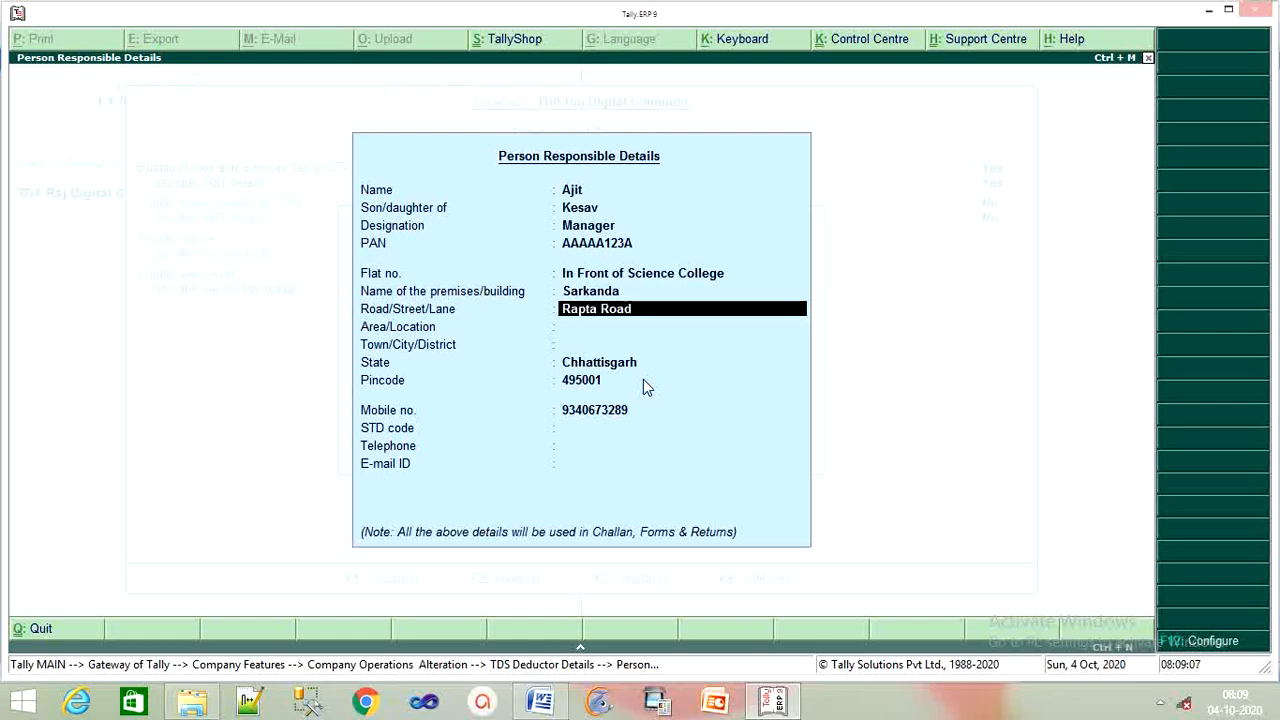
pyautogui.press('Return')
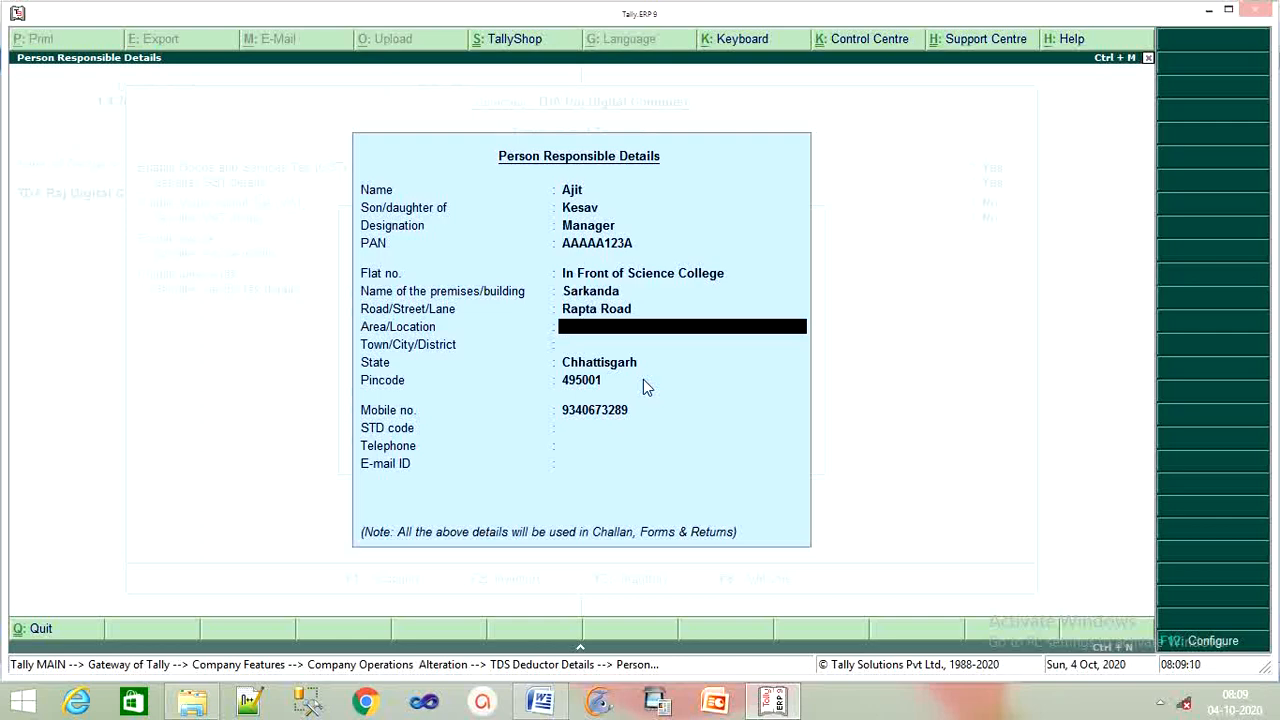
pyautogui.press('Return')
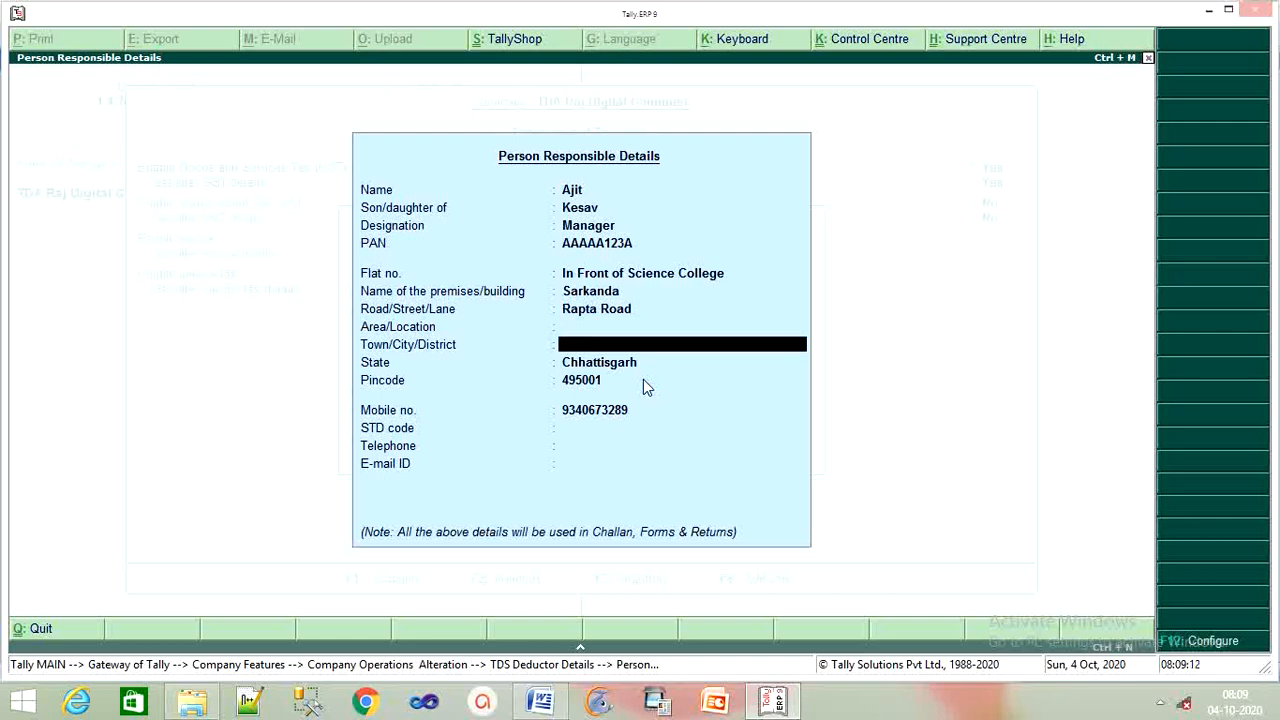
pyautogui.press('Return')
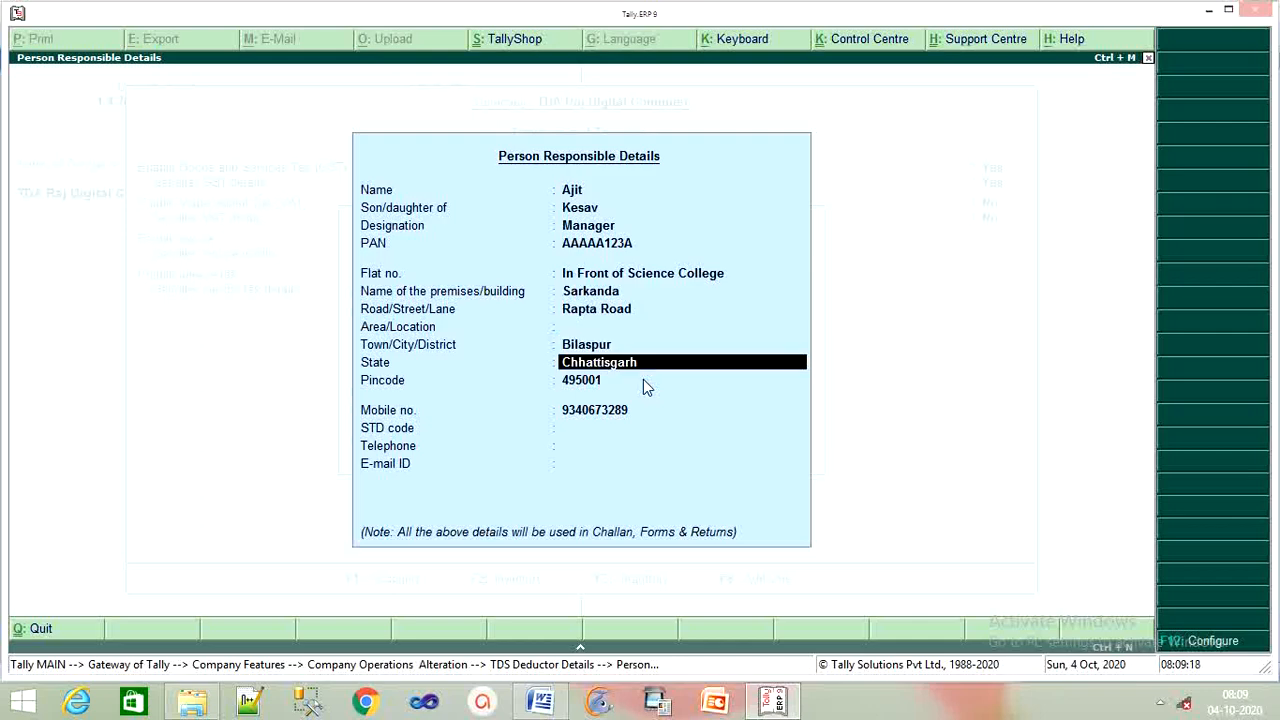
pyautogui.press('Return')
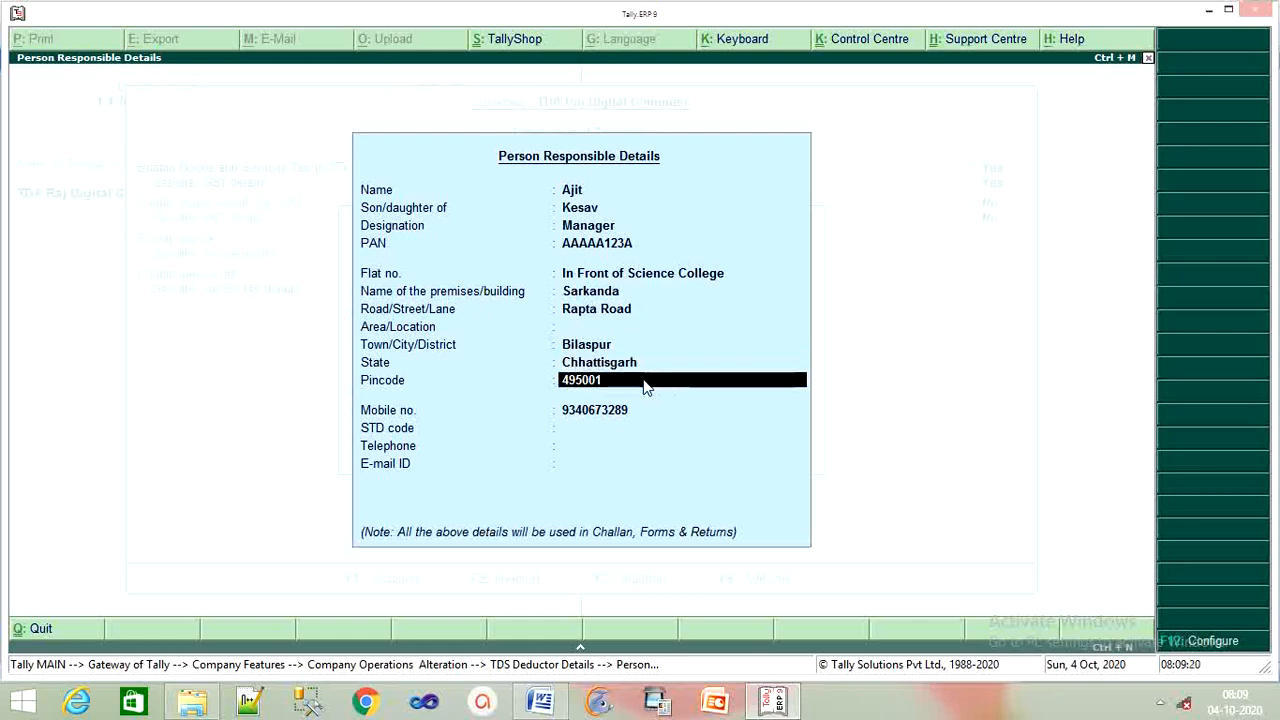
# Keep the pincode and mobile, add the STD code and the person's corrected e-mail, then save
pyautogui.press('Return')
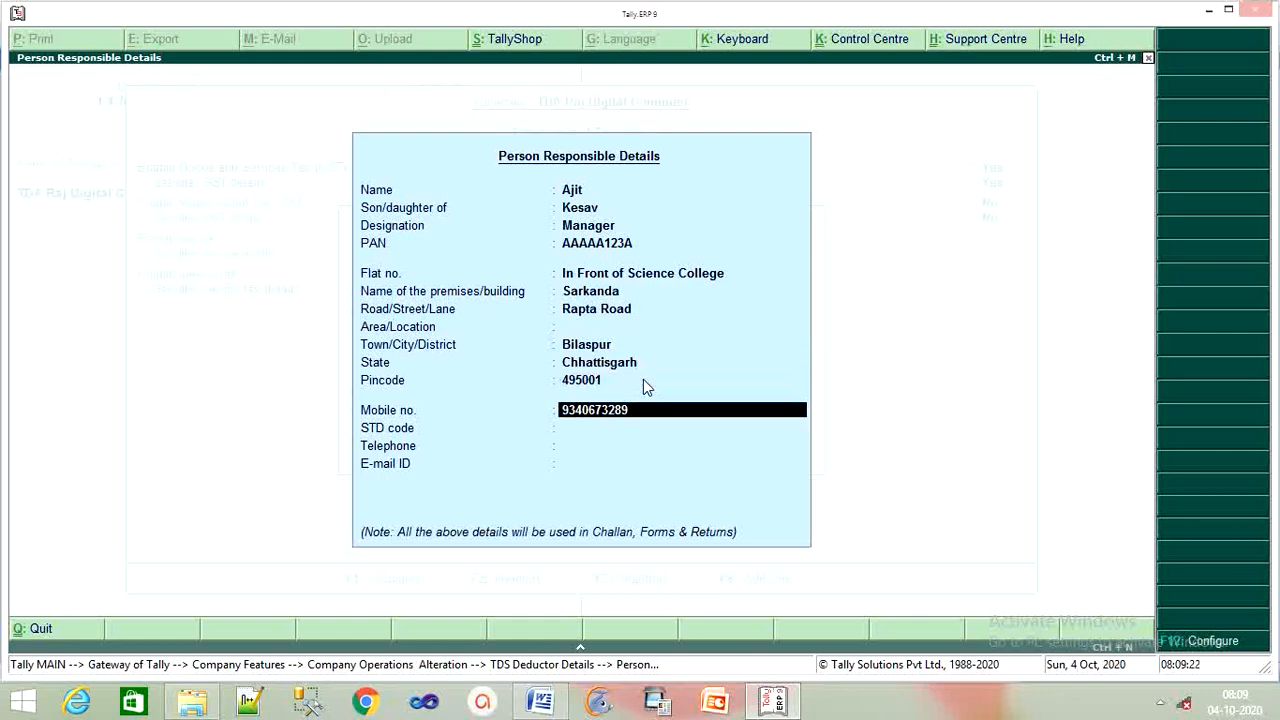
pyautogui.press('Return')
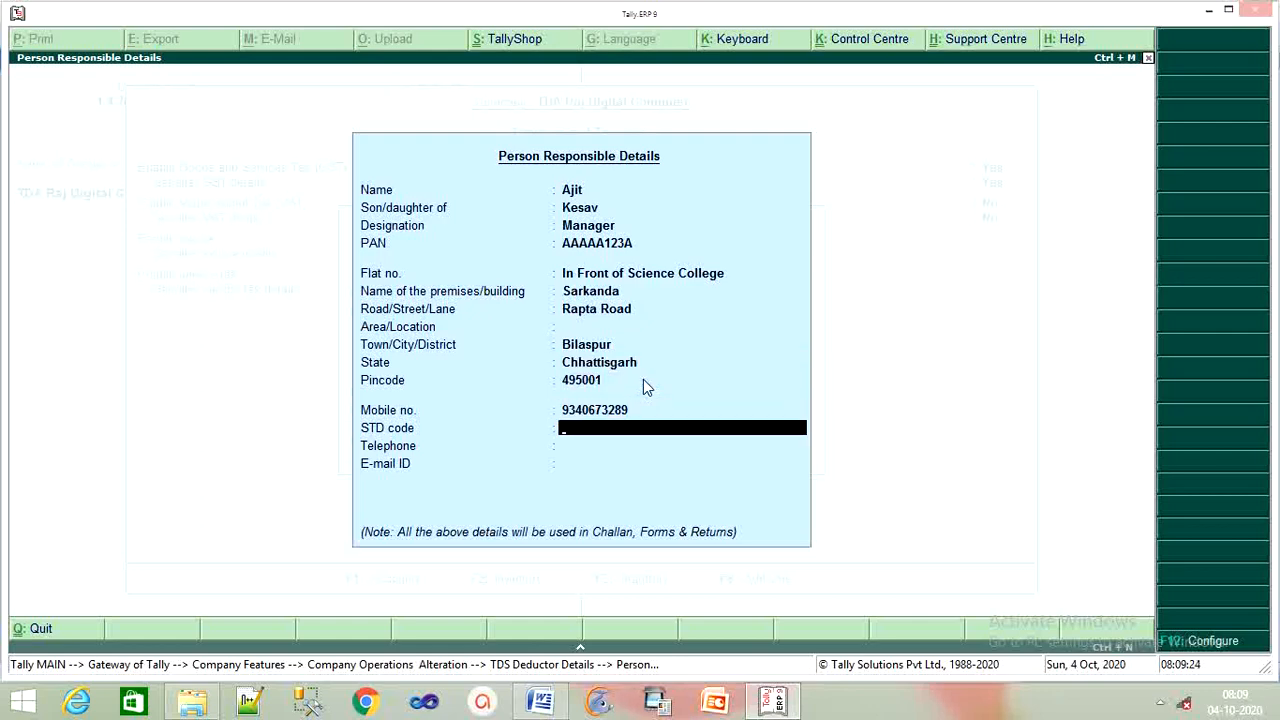
pyautogui.write('07752')
pyautogui.press('Return')
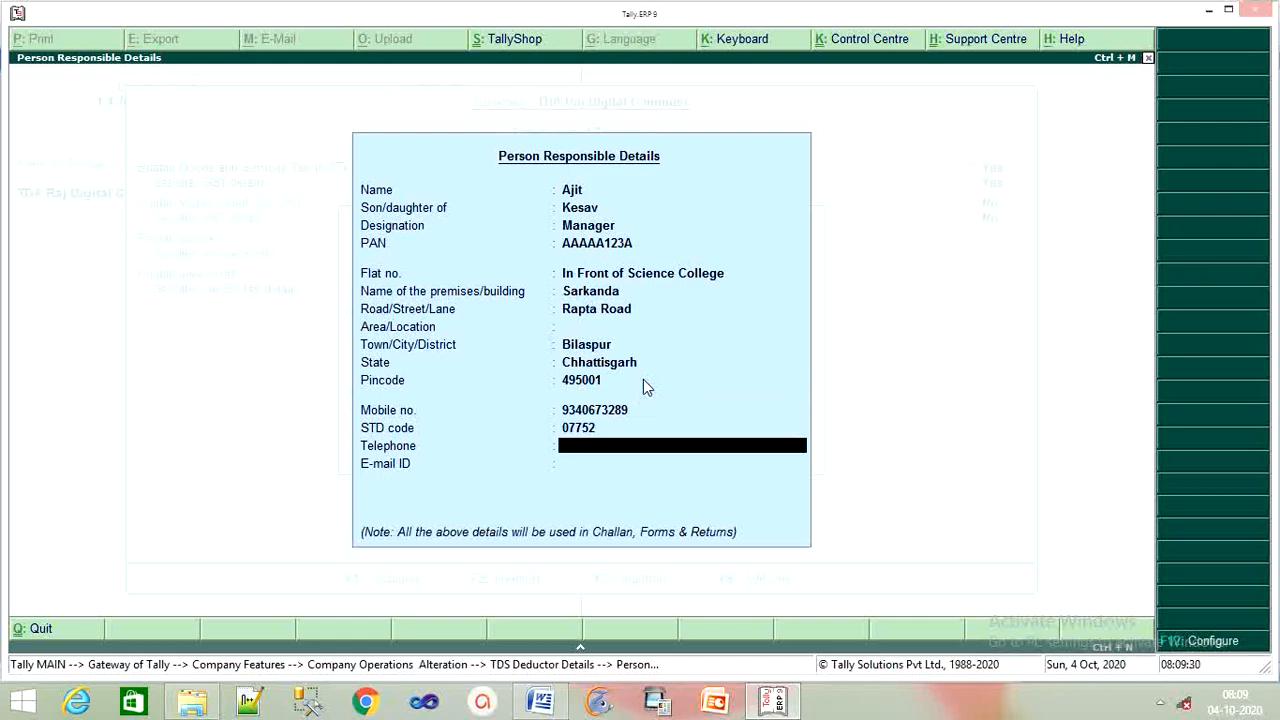
pyautogui.press('Return')
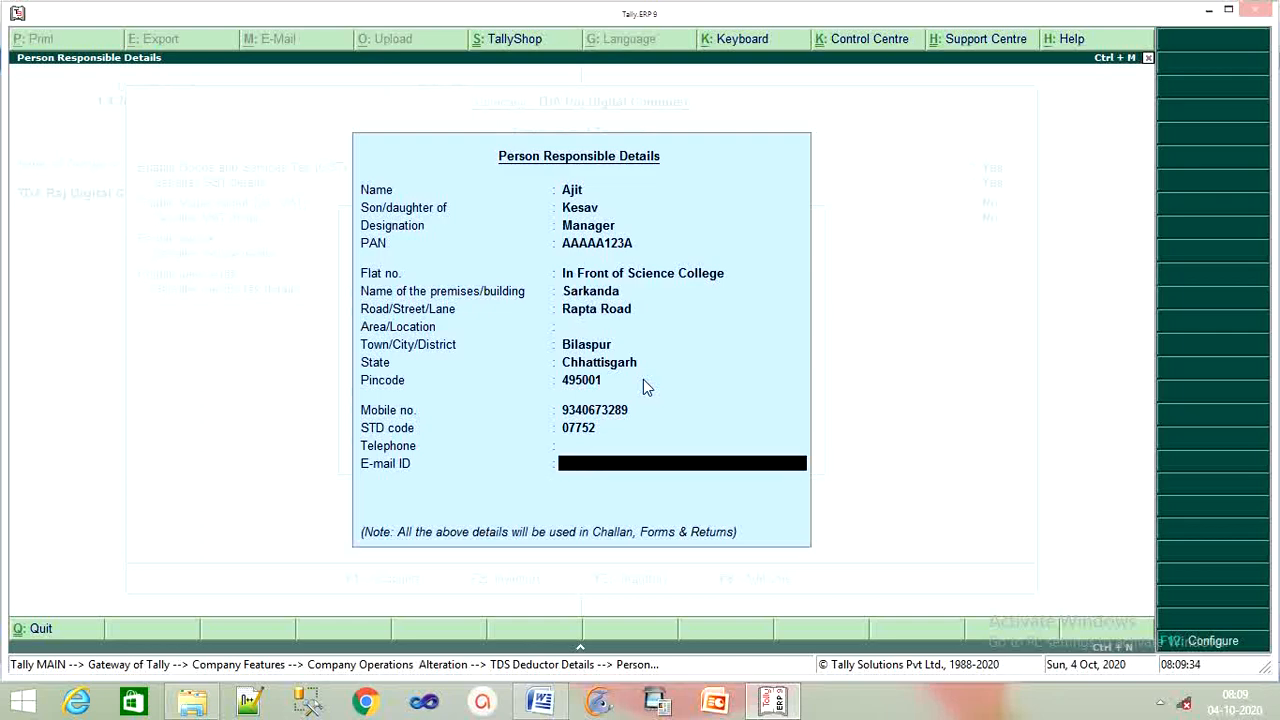
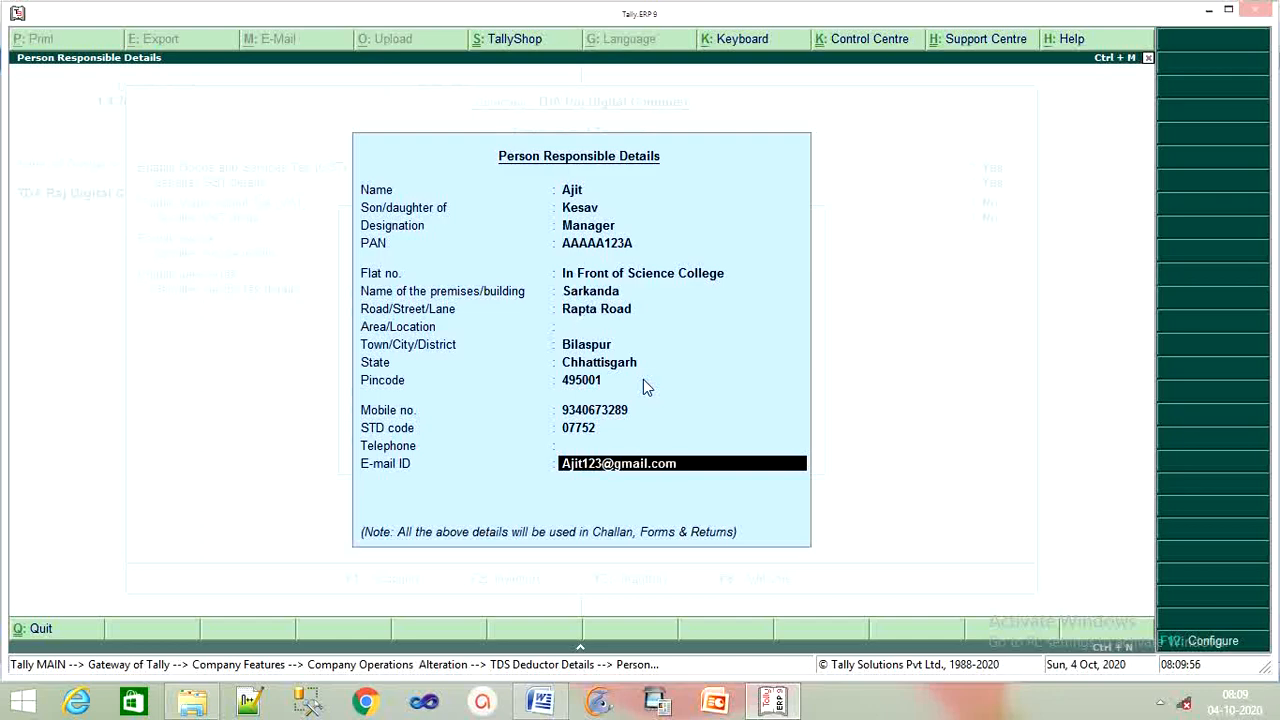
pyautogui.press('Return')
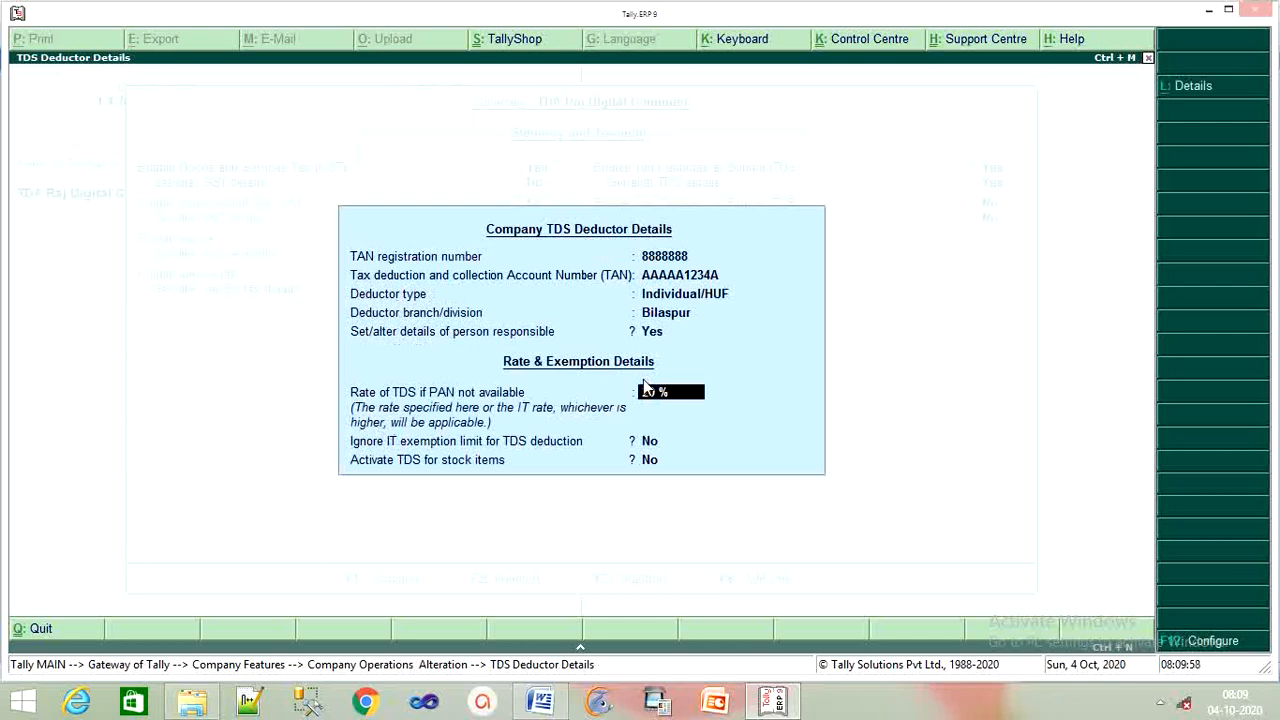
# Accept the TDS deductor details with TCS left at No and PAN/CIN blank
pyautogui.press('Return')
pyautogui.press('Return')
pyautogui.press('Return')
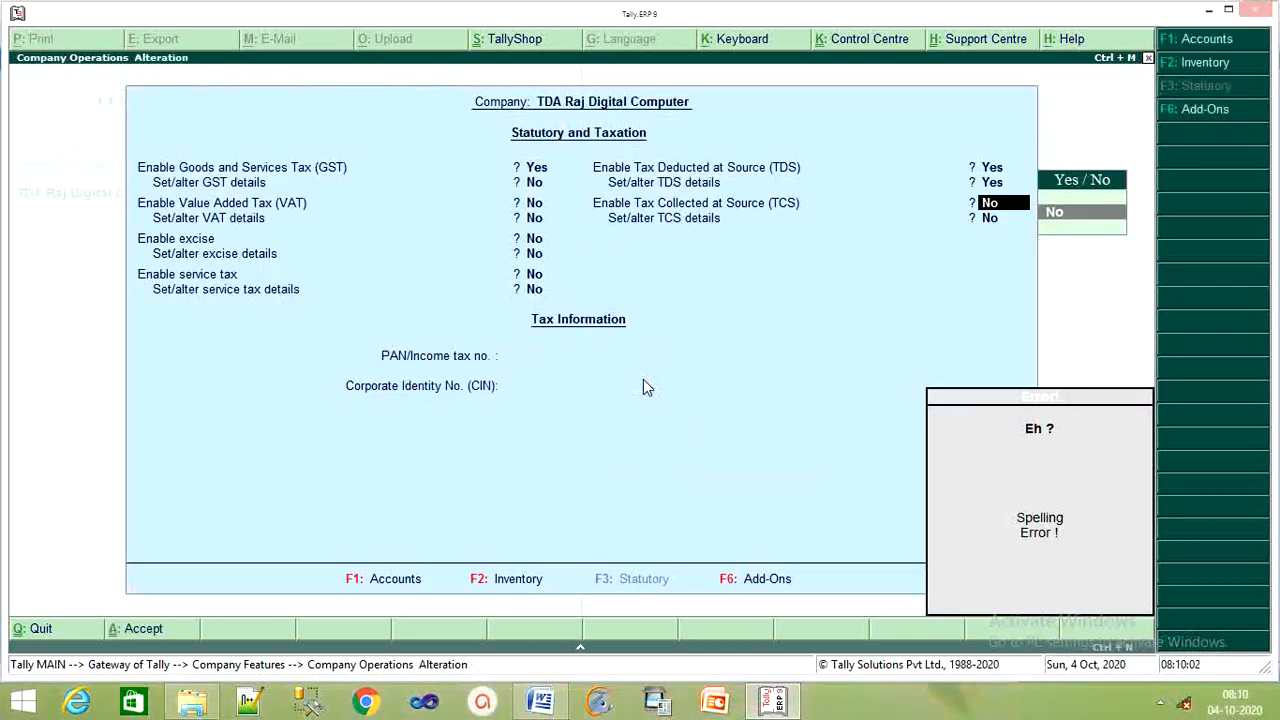
pyautogui.press('Return')
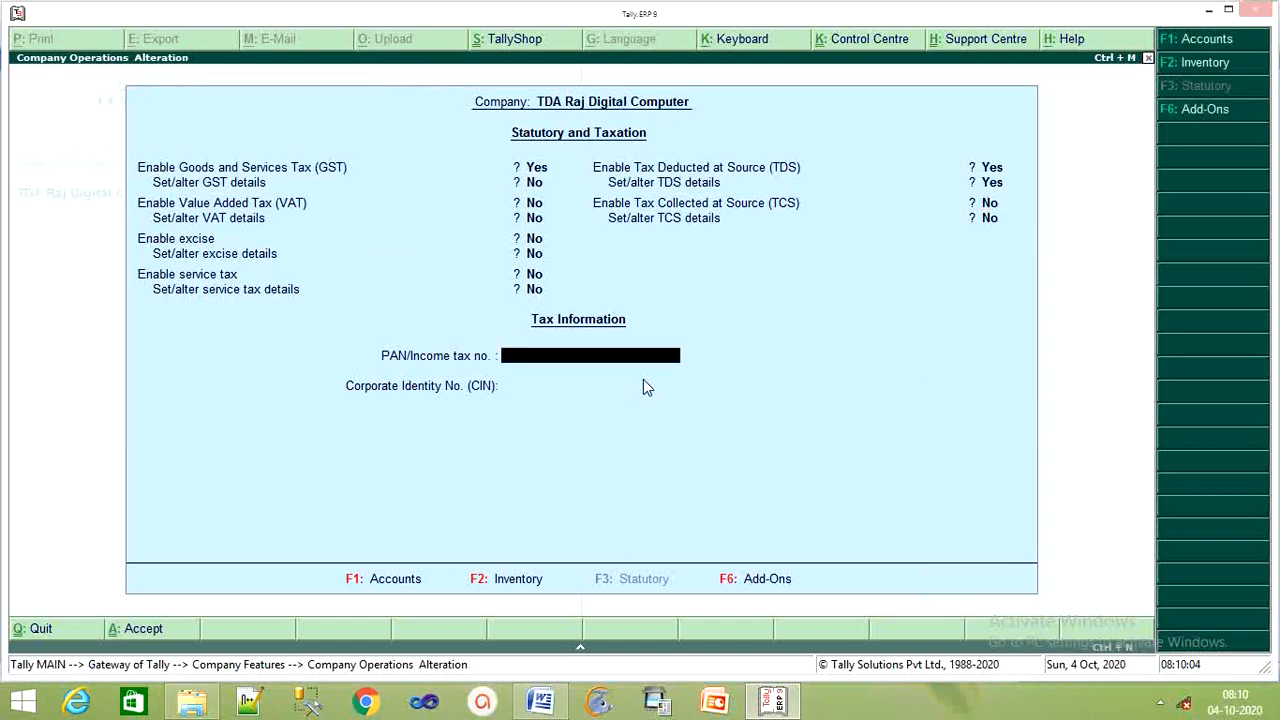
pyautogui.press('Return')
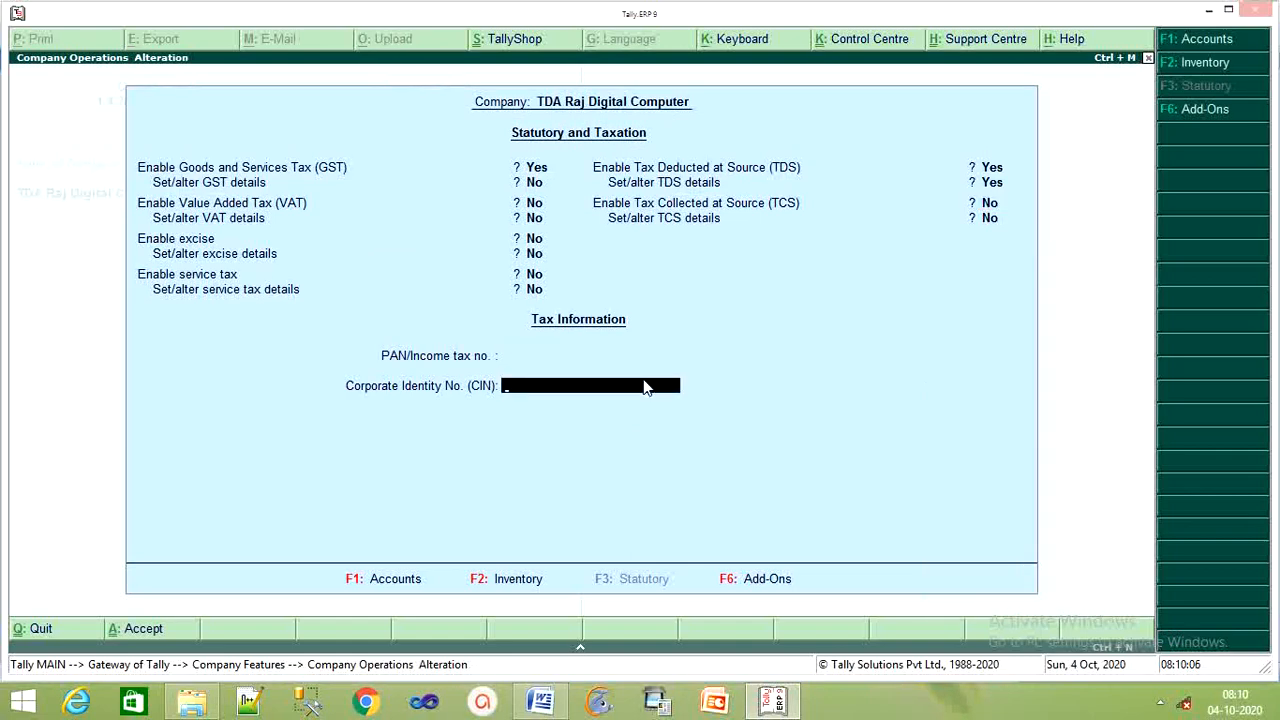
pyautogui.press('BackSpace')
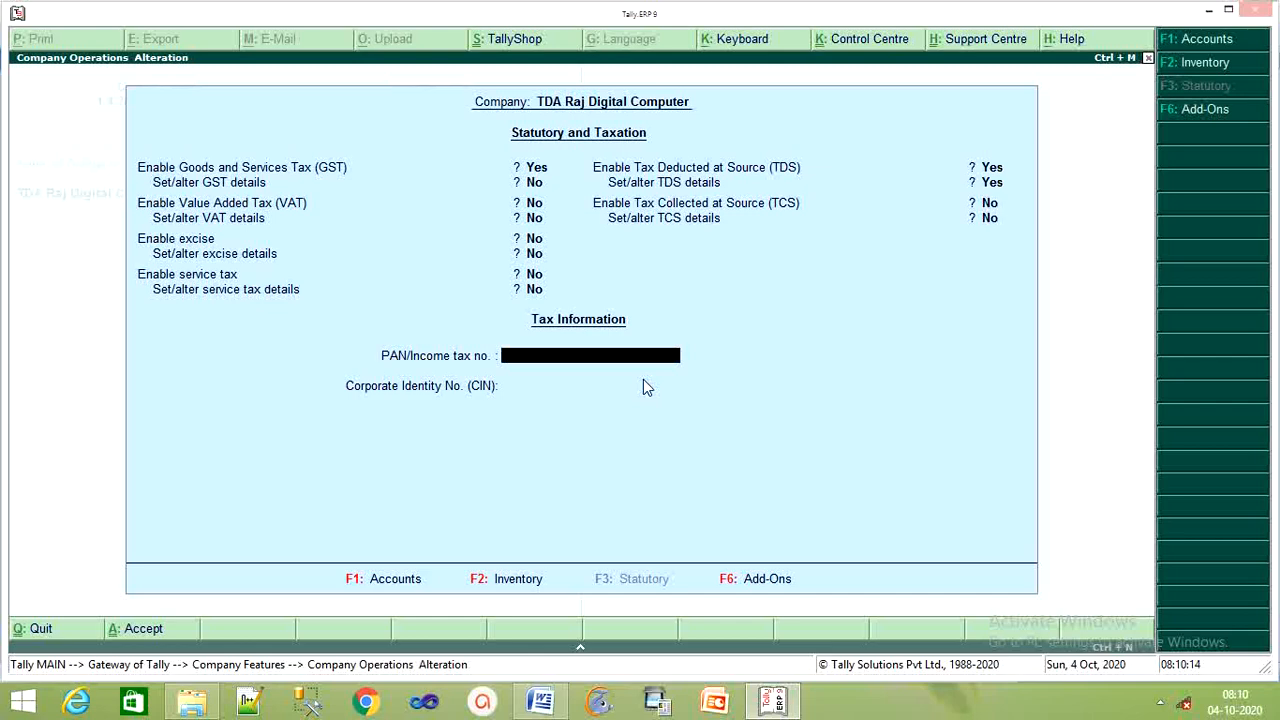
pyautogui.press('Return')
pyautogui.press('Return')
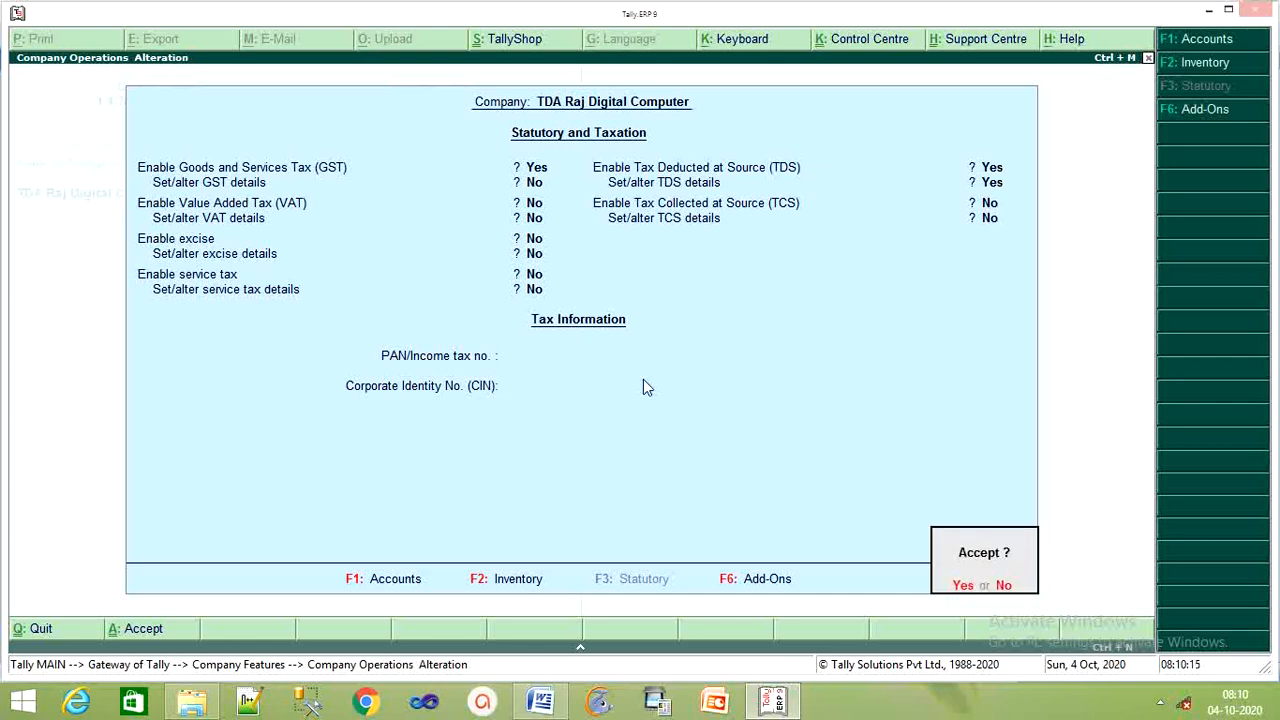
pyautogui.press('y')
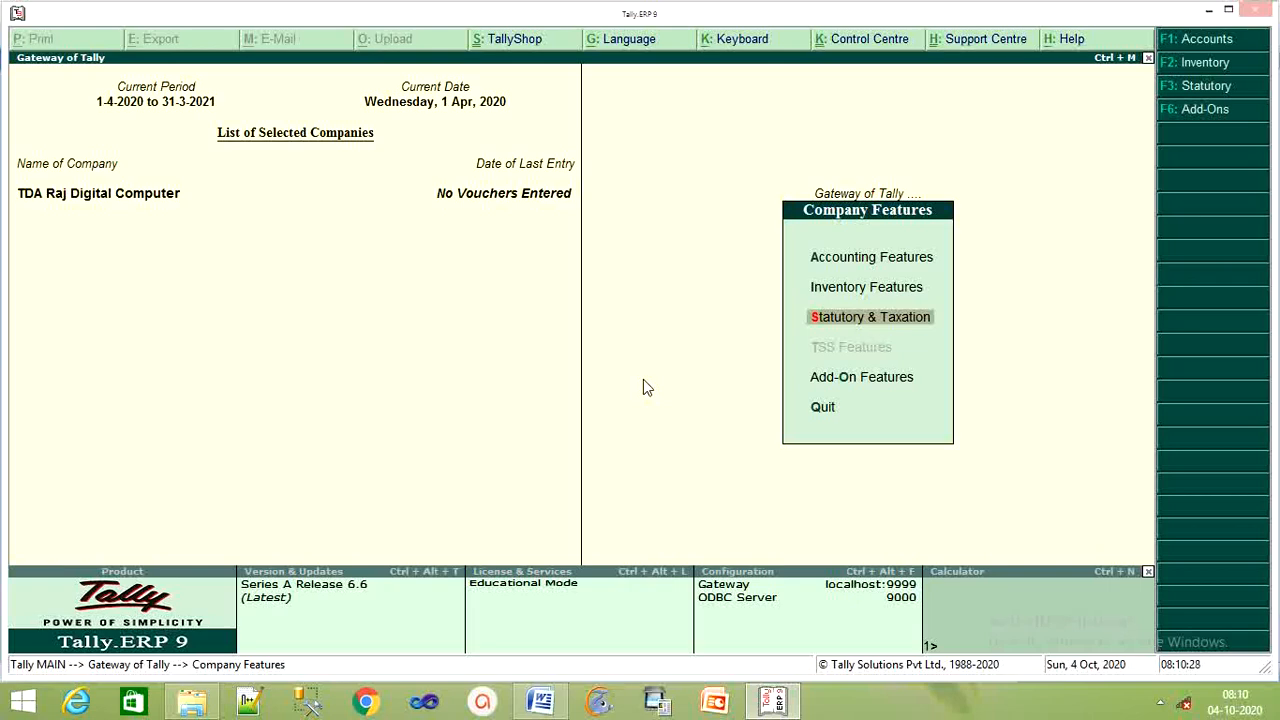
# From the Gateway, go to Accounts Info > Ledgers > Create for a new ledger
pyautogui.press('Escape')
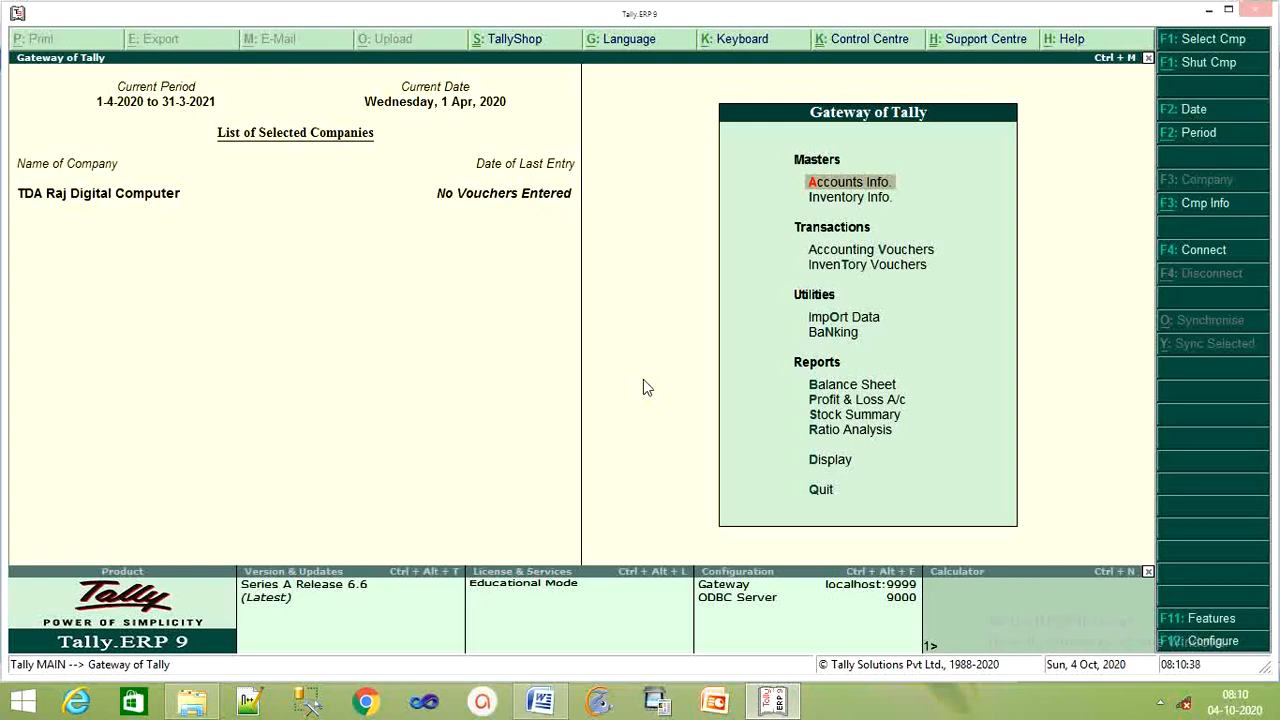
pyautogui.press('Return')
pyautogui.press('Down')
pyautogui.press('Return')
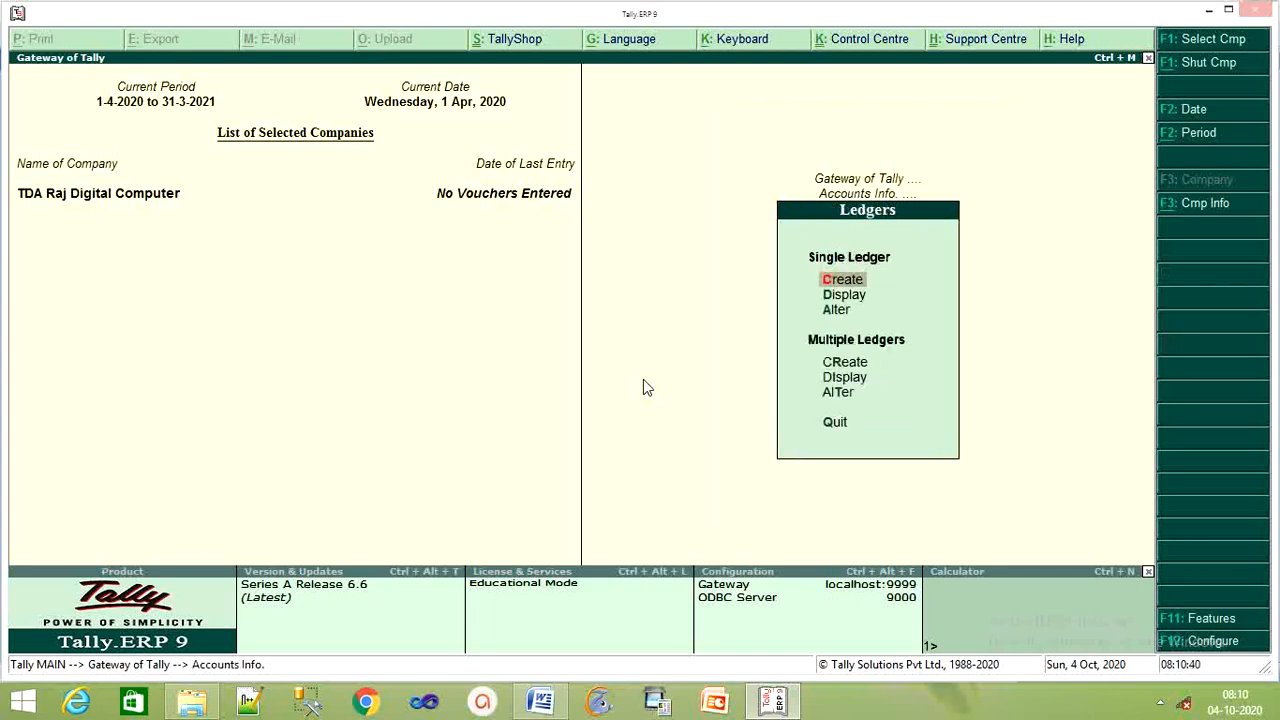
pyautogui.press('Return')
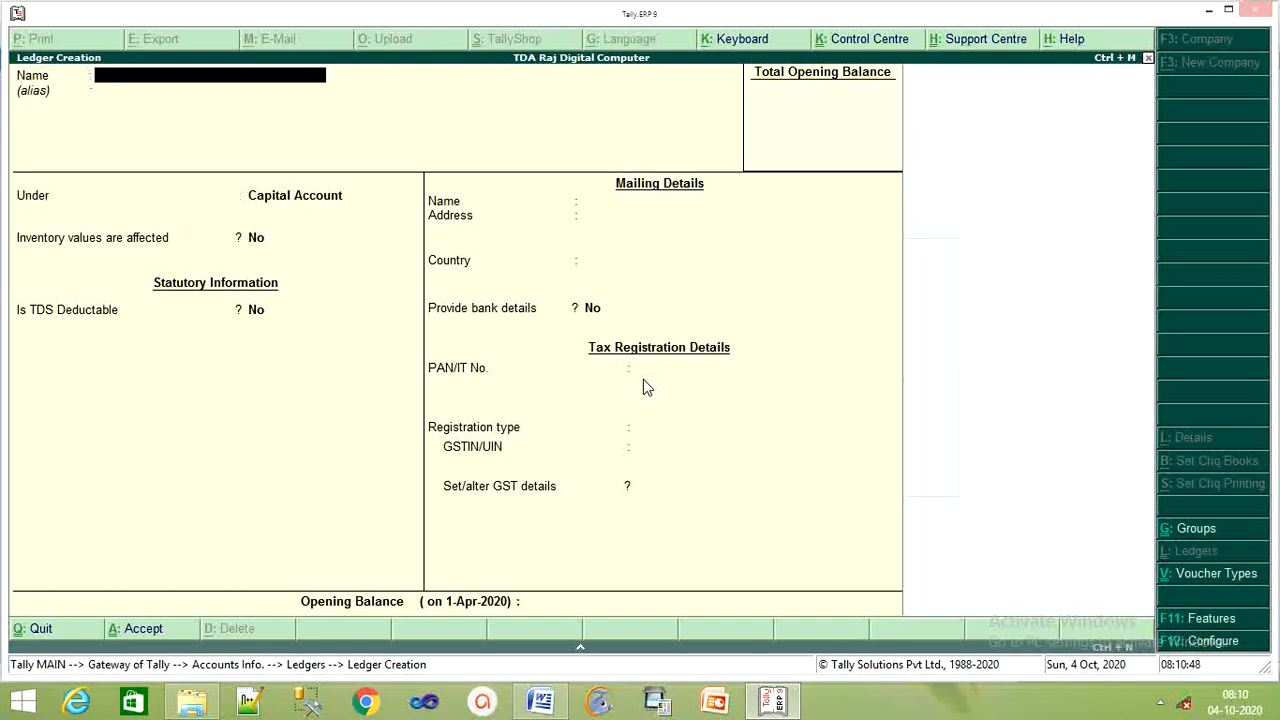
# Create the Job on Contractor ledger under Indirect Expenses, with GST applicable and GST details set to Yes
pyautogui.write('Job on Contractor')
pyautogui.press('Return')
pyautogui.press('Return')
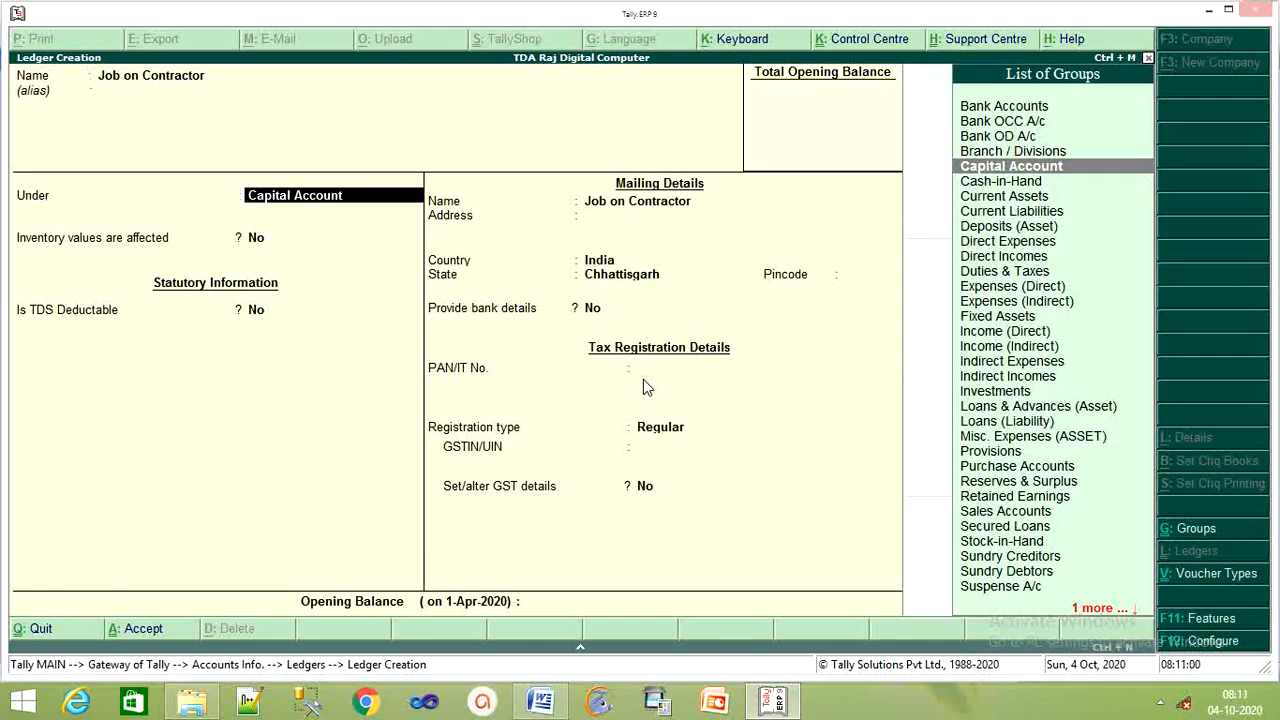
pyautogui.write('In')
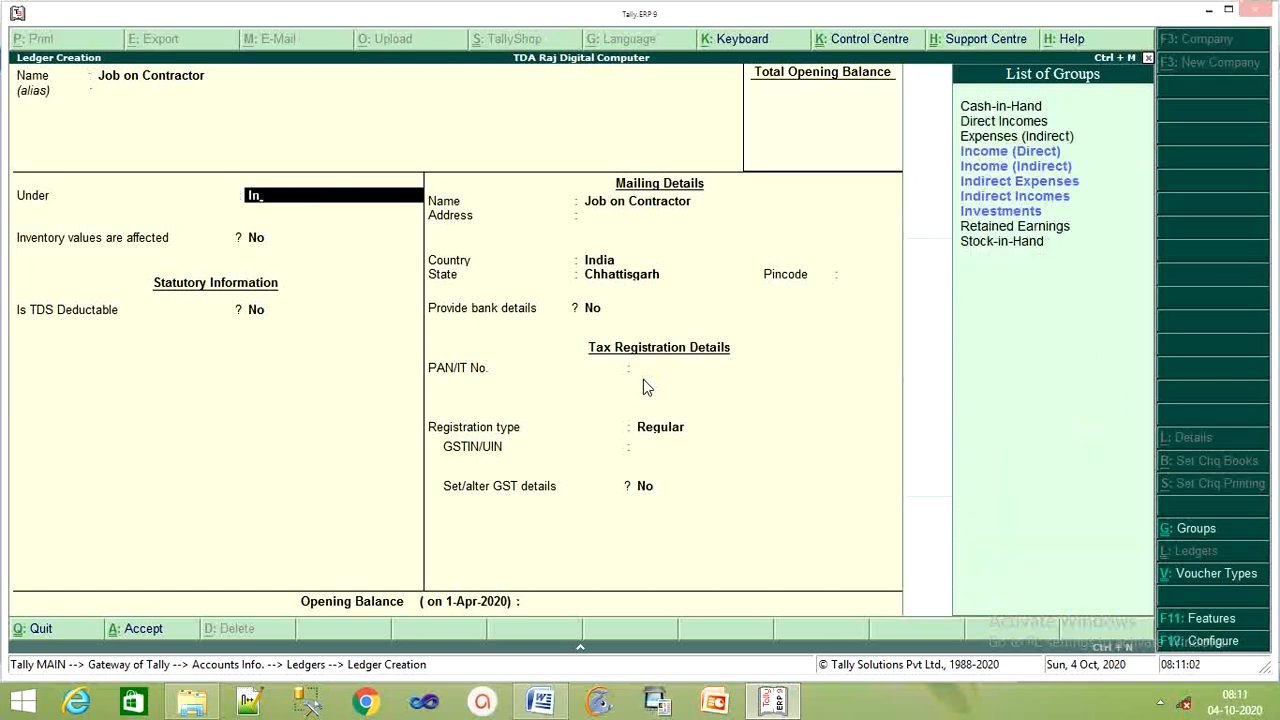
pyautogui.press('Down')
pyautogui.press('Down')
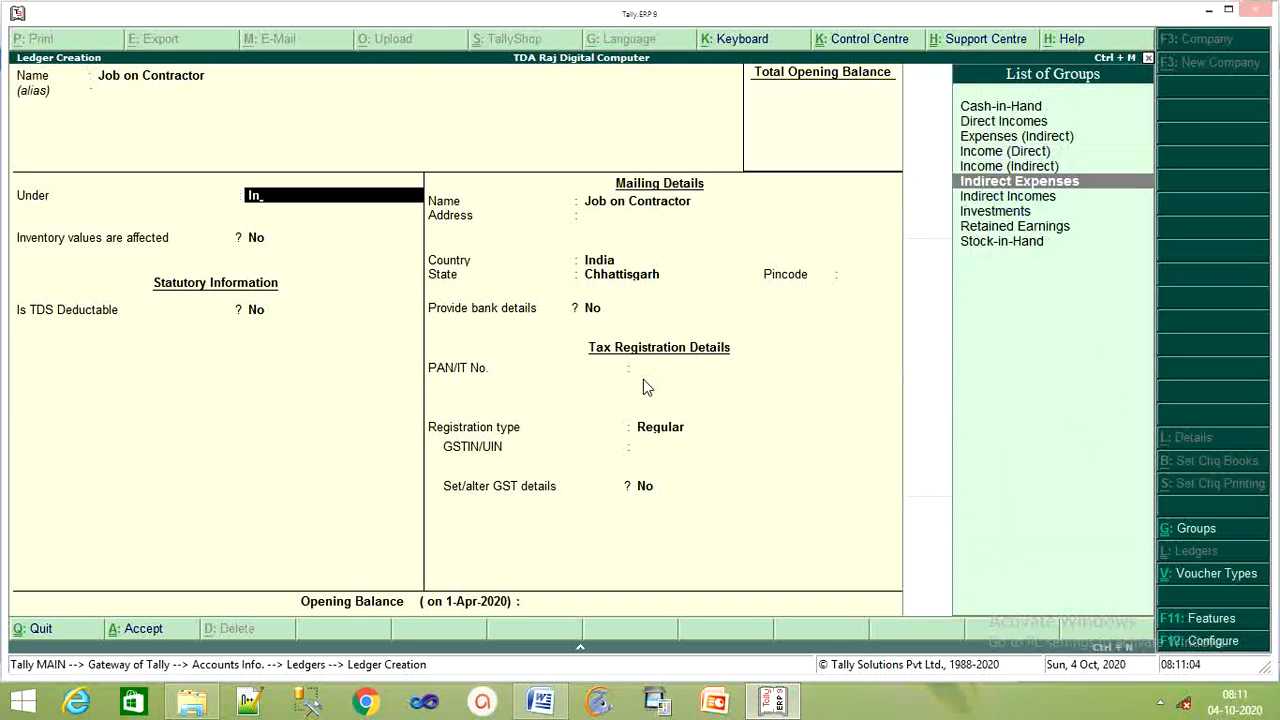
pyautogui.press('Return')
pyautogui.press('Return')
pyautogui.press('Return')
pyautogui.press('Return')
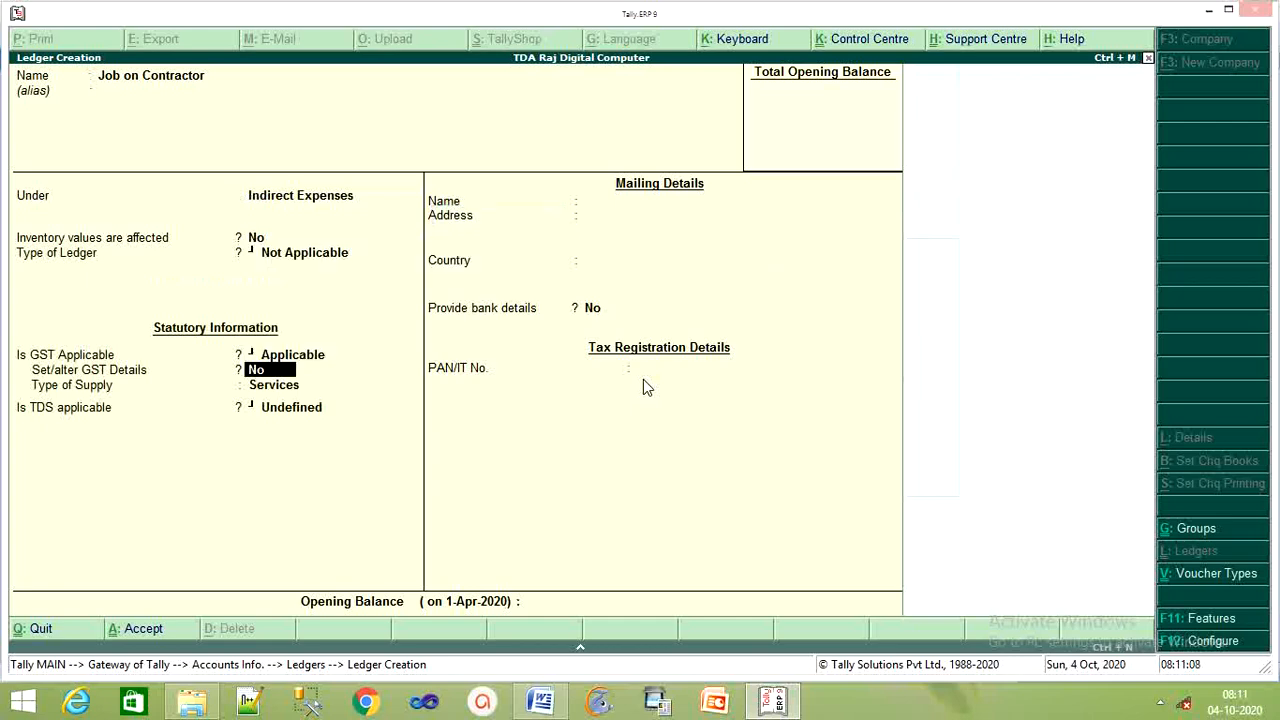
pyautogui.write('y')
pyautogui.press('Return')
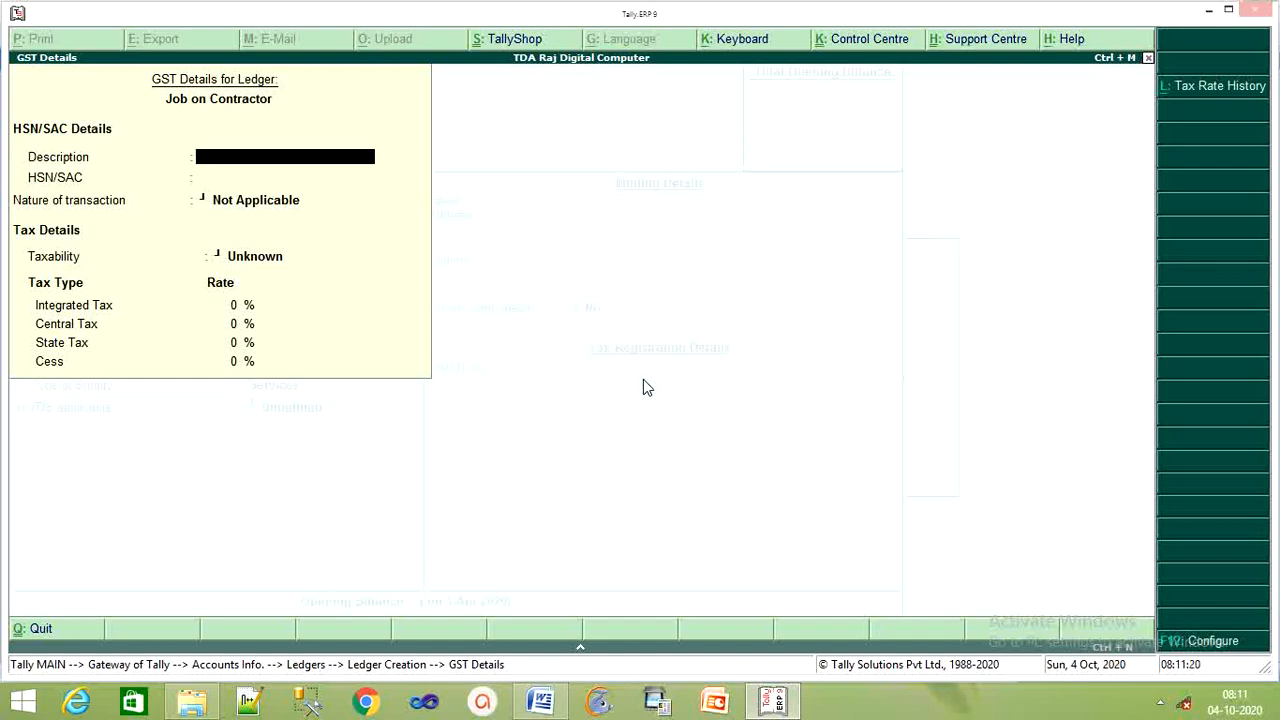
# Enter 'Raj Digital Computer Academy' as the GST description
pyautogui.write('Raj Digital Compur Ac')
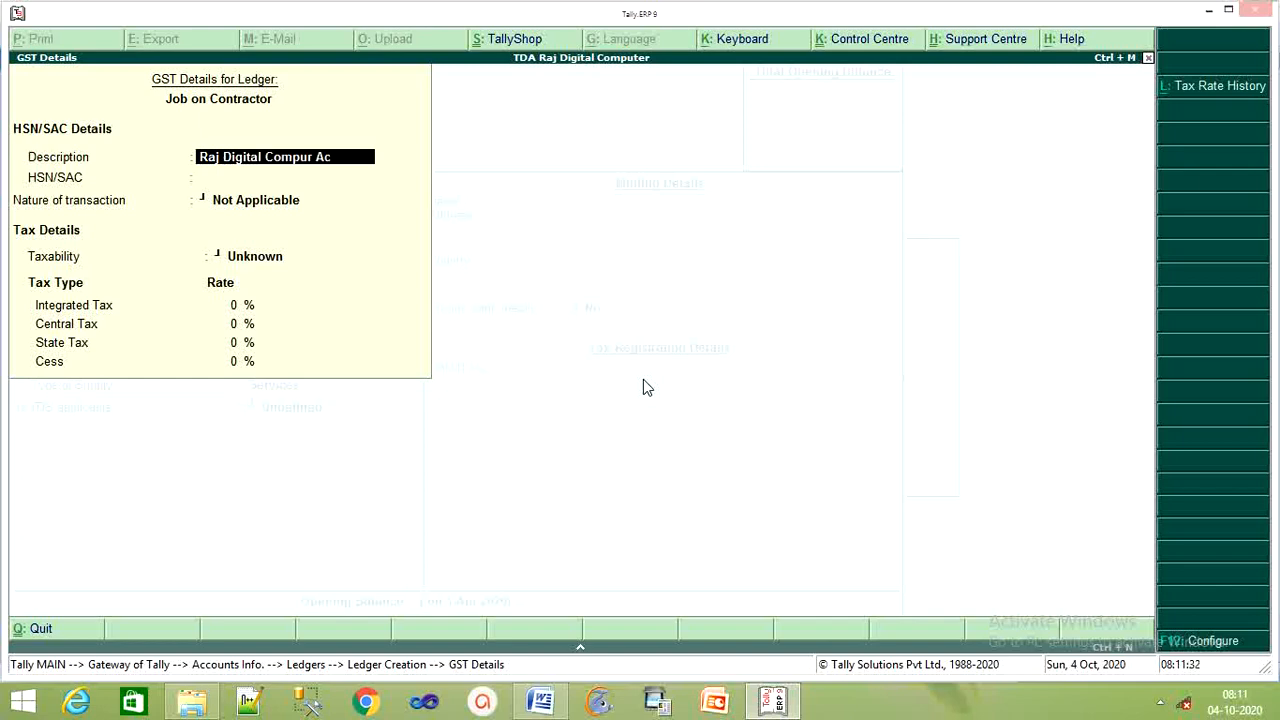
pyautogui.press('BackSpace')
pyautogui.press('BackSpace')
pyautogui.press('BackSpace')
pyautogui.press('BackSpace')
pyautogui.write('uter a')
pyautogui.press('BackSpace')
pyautogui.write('Academy')
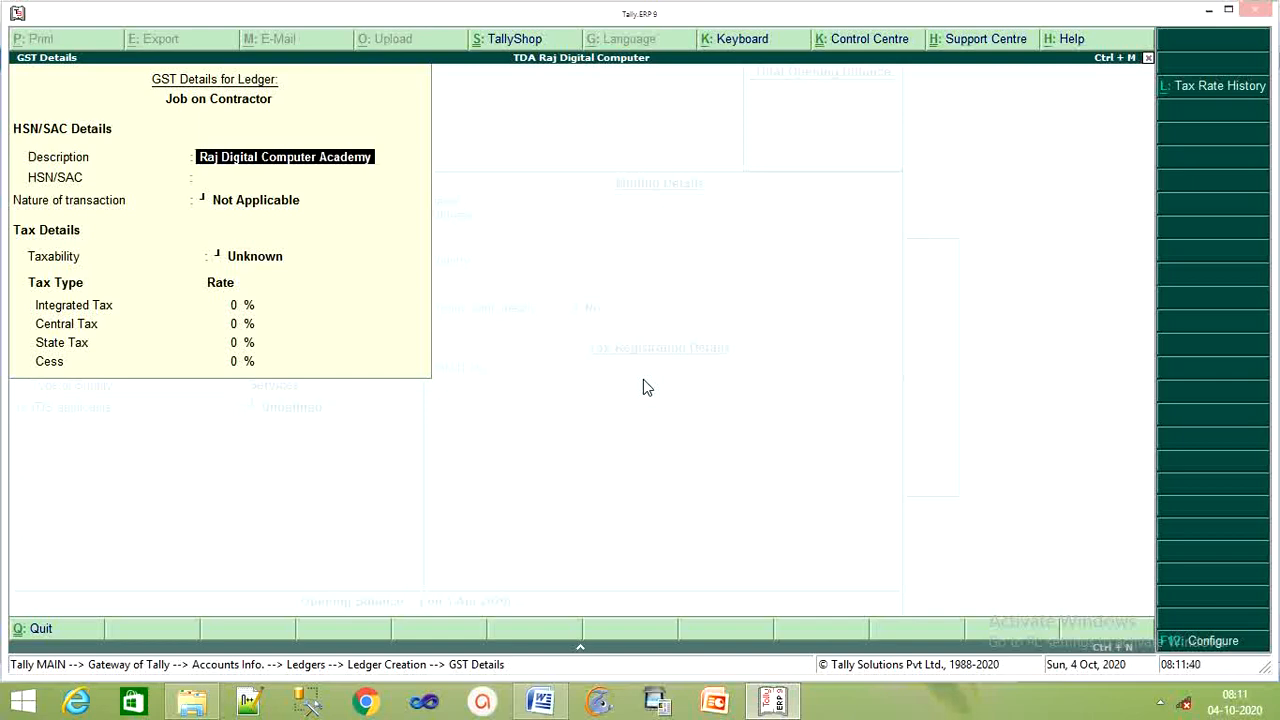
pyautogui.press('Return')
pyautogui.press('Return')
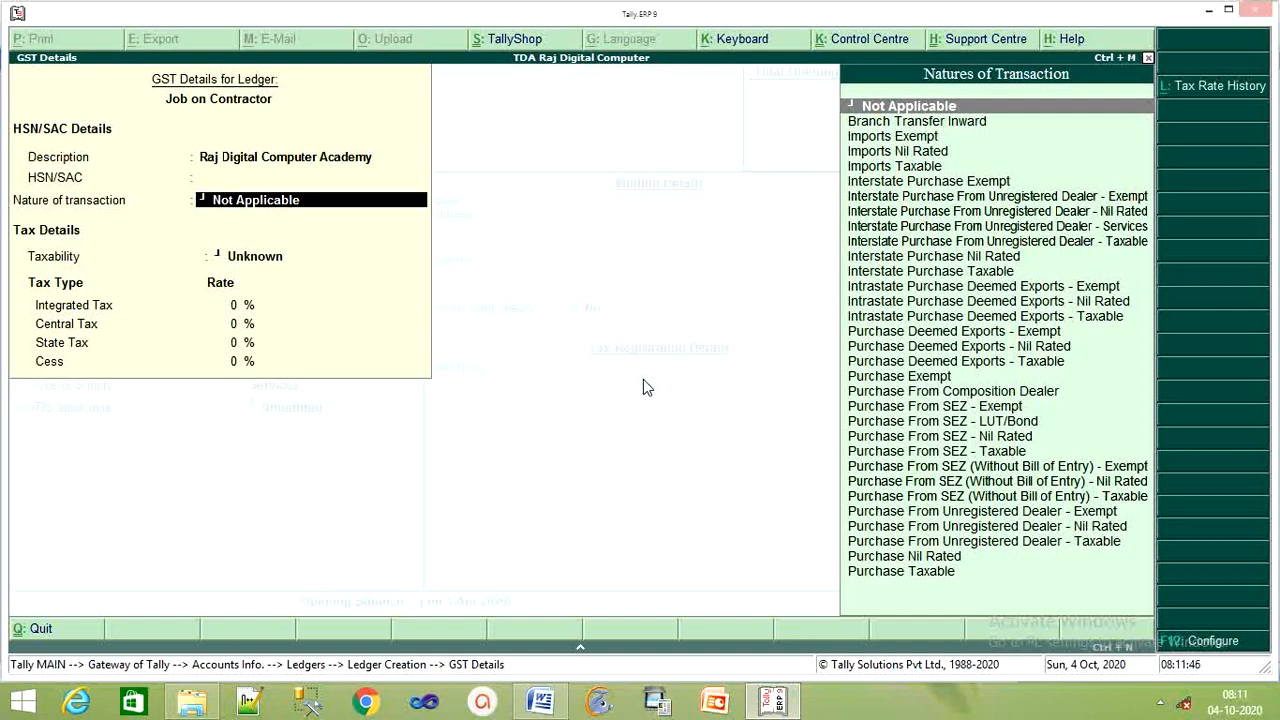
# Choose Purchase Taxable as nature of transaction with 18% integrated tax, split 9% central and state
pyautogui.press('Down')
pyautogui.press('Down')
pyautogui.press('Down')
pyautogui.press('Down')
pyautogui.press('Down')
pyautogui.press('Down')
pyautogui.press('Down')
pyautogui.press('Down')
pyautogui.press('Down')
pyautogui.press('Down')
pyautogui.press('Down')
pyautogui.press('Down')
pyautogui.press('Down')
pyautogui.press('Down')
pyautogui.press('Down')
pyautogui.press('Down')
pyautogui.press('Down')
pyautogui.press('Down')
pyautogui.press('Down')
pyautogui.press('Down')
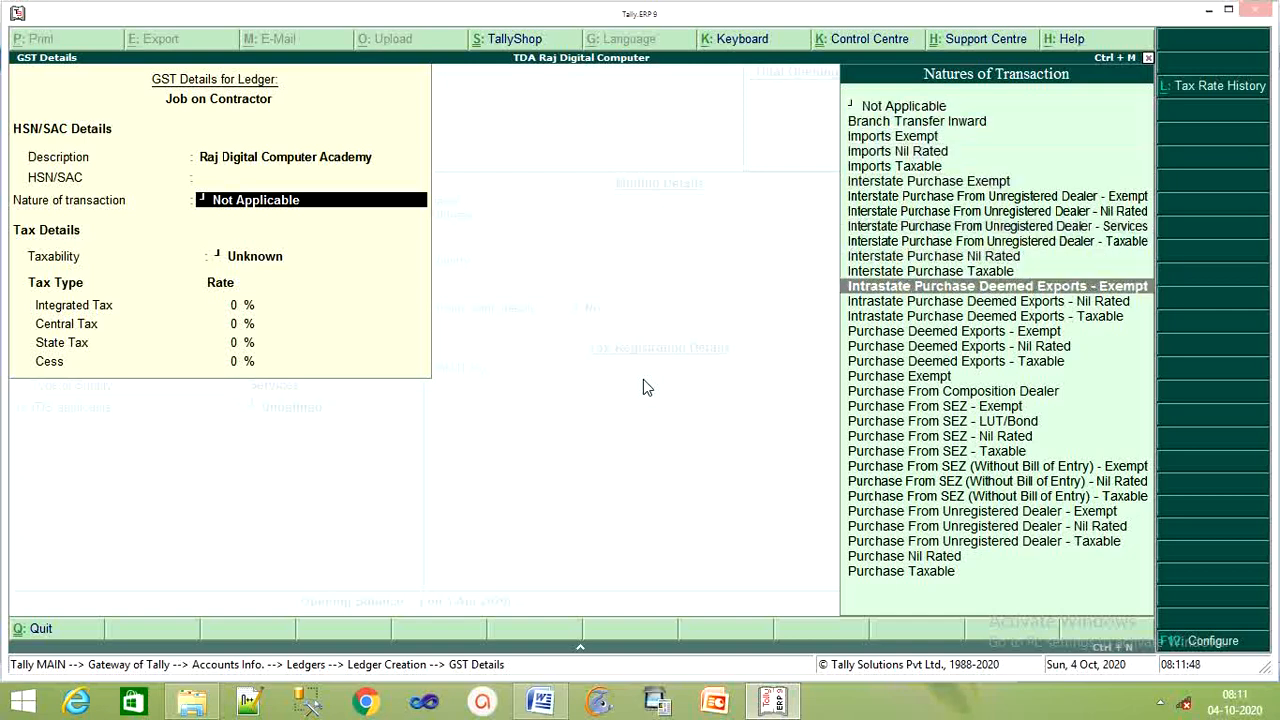
pyautogui.press('Down')
pyautogui.press('Down')
pyautogui.press('Return')
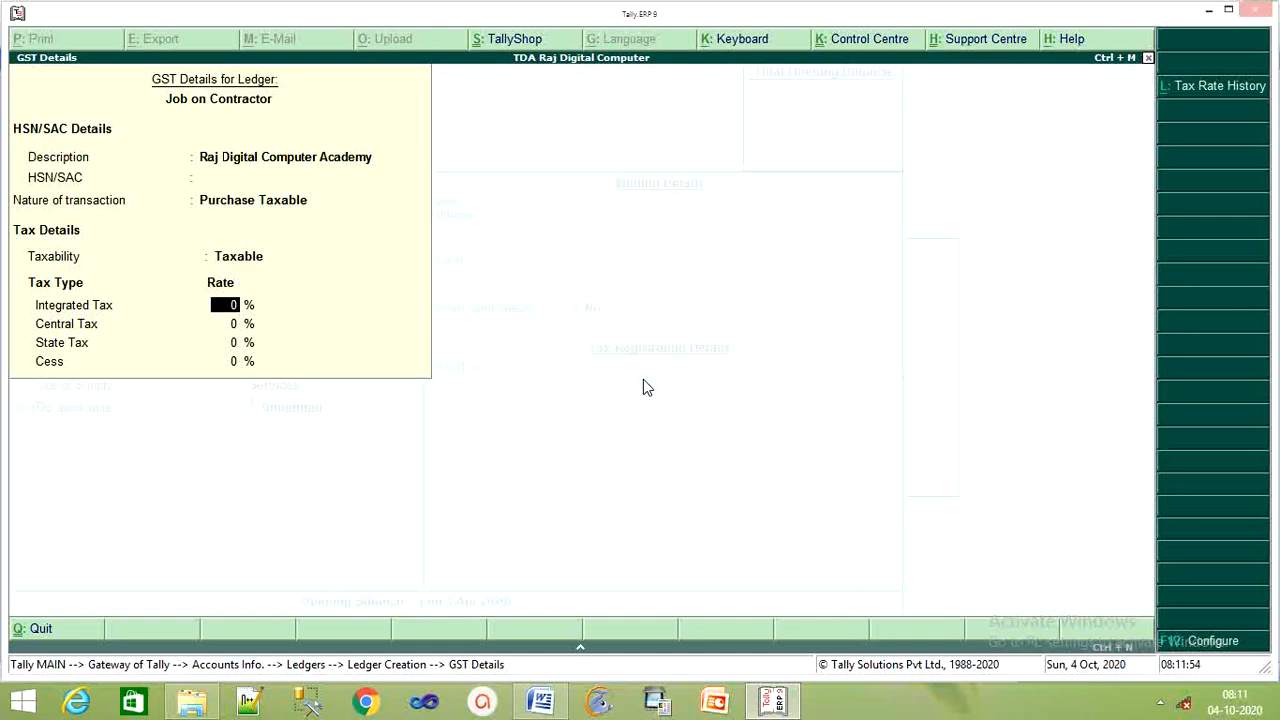
pyautogui.write('18')
pyautogui.press('Return')
pyautogui.press('Return')
pyautogui.press('Return')
pyautogui.press('Return')
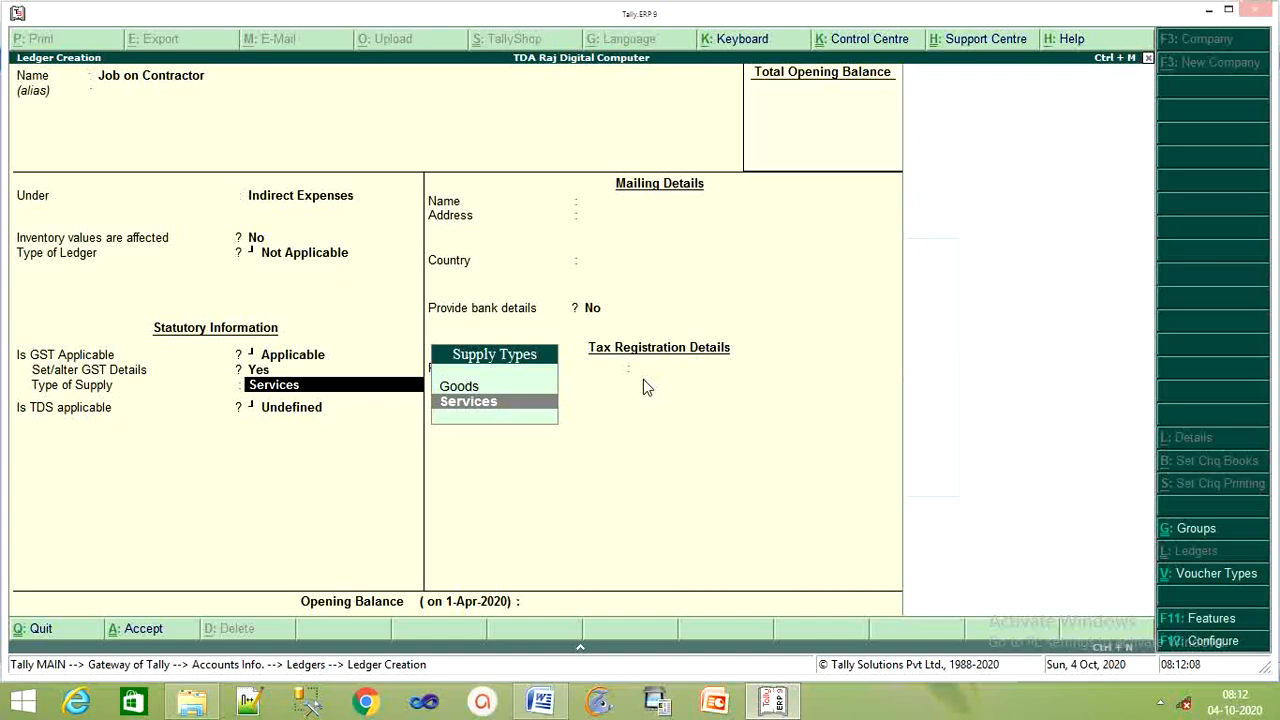
# Keep Services as supply type, mark TDS Applicable, and choose New Category for the nature of payment
pyautogui.press('Return')
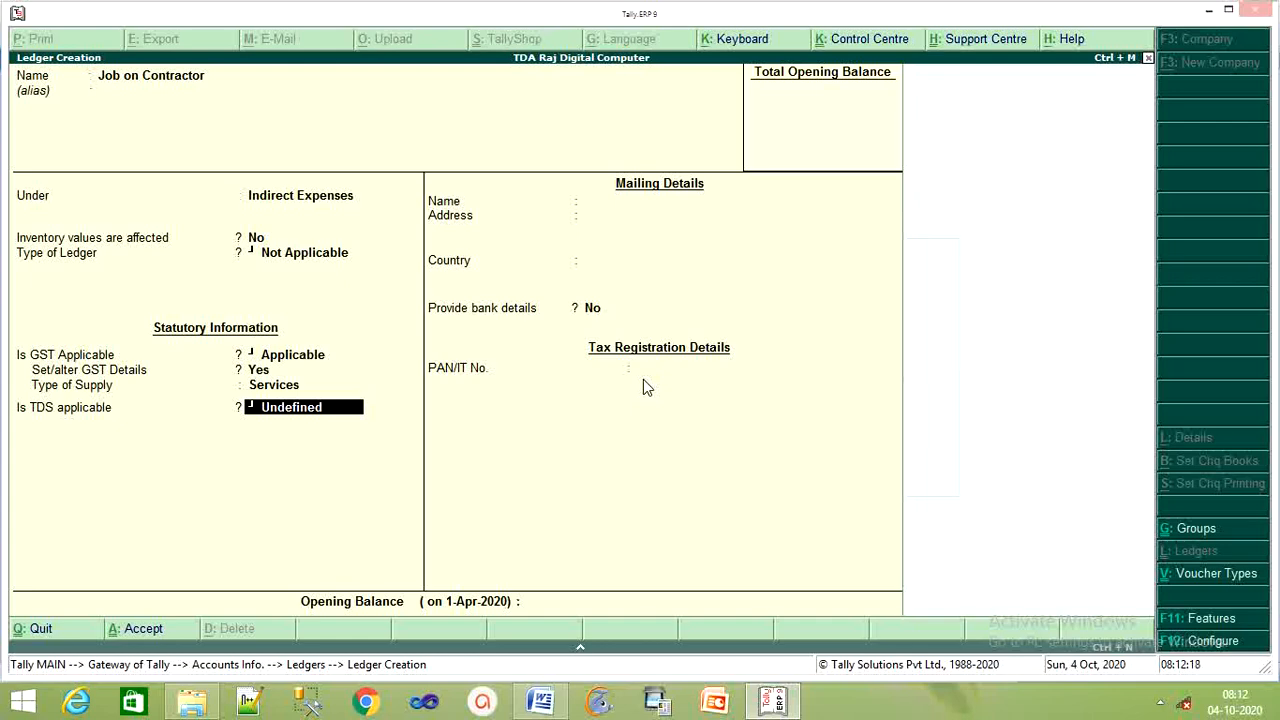
pyautogui.write('A')
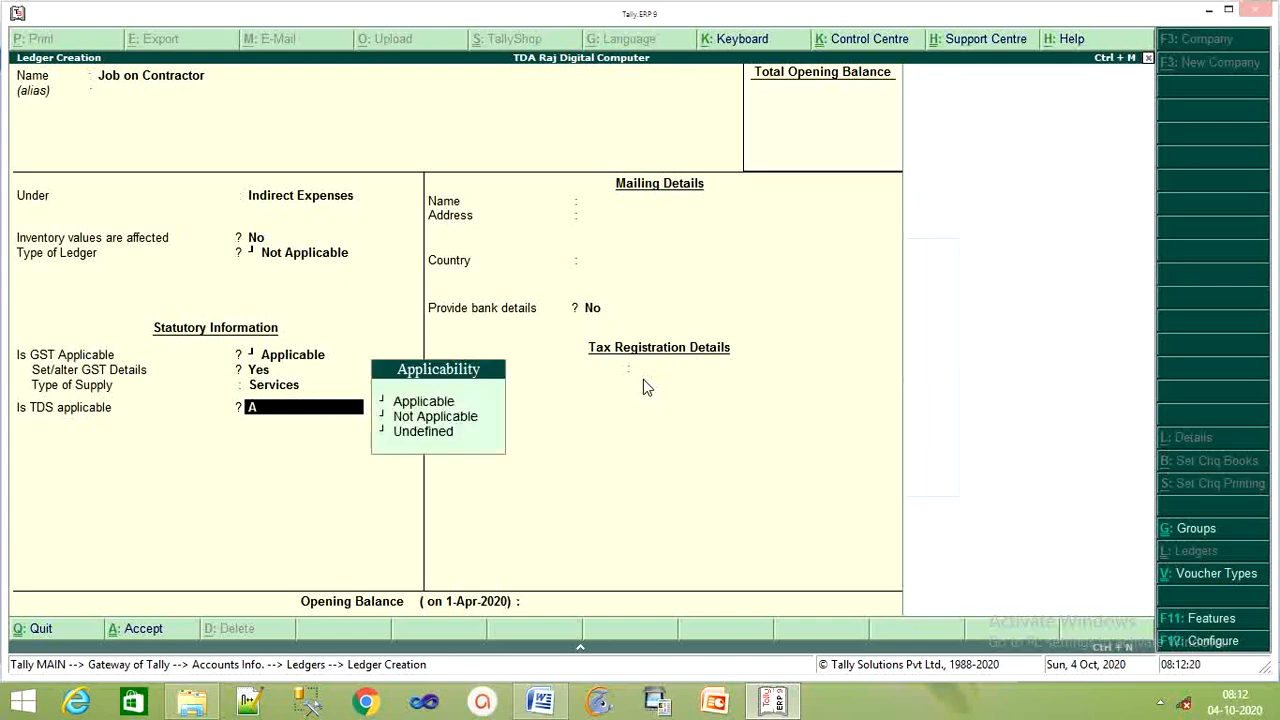
pyautogui.press('Return')
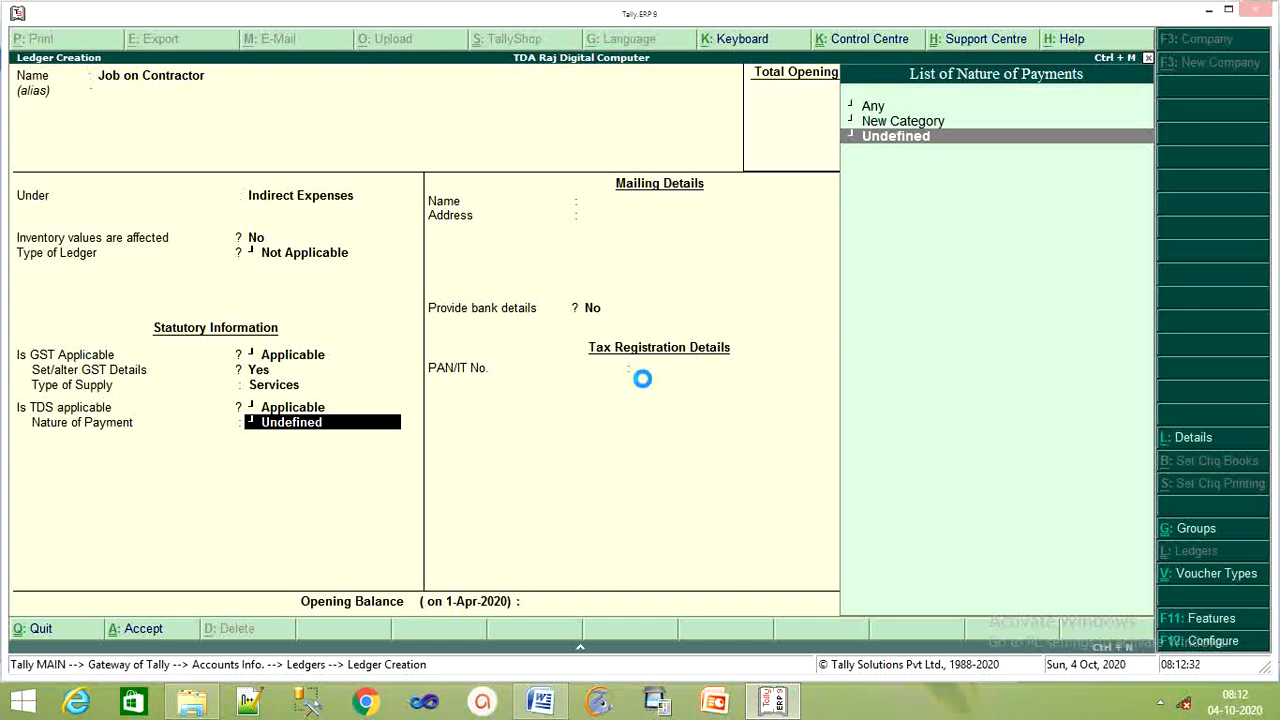
pyautogui.press('Up')
pyautogui.press('Return')
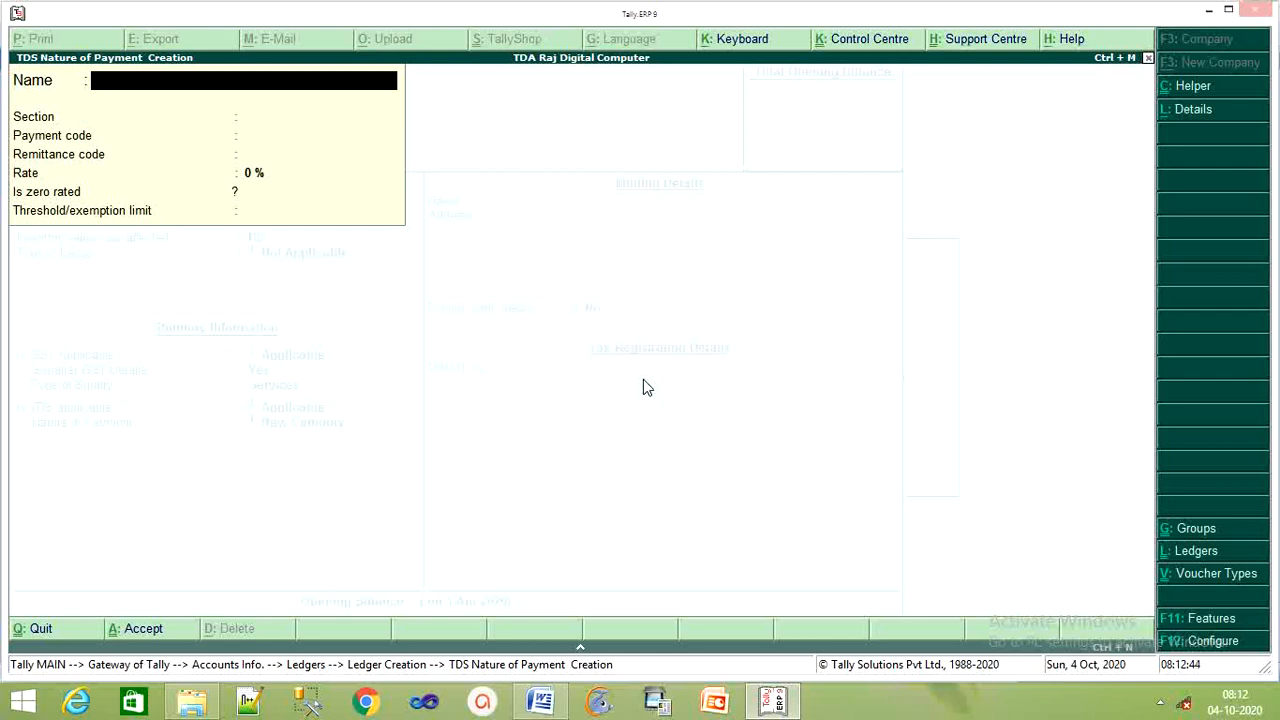
# Name the new TDS nature 'Payment of Contractor' with section 194c and payment code 94c
pyautogui.write('Payment of con')
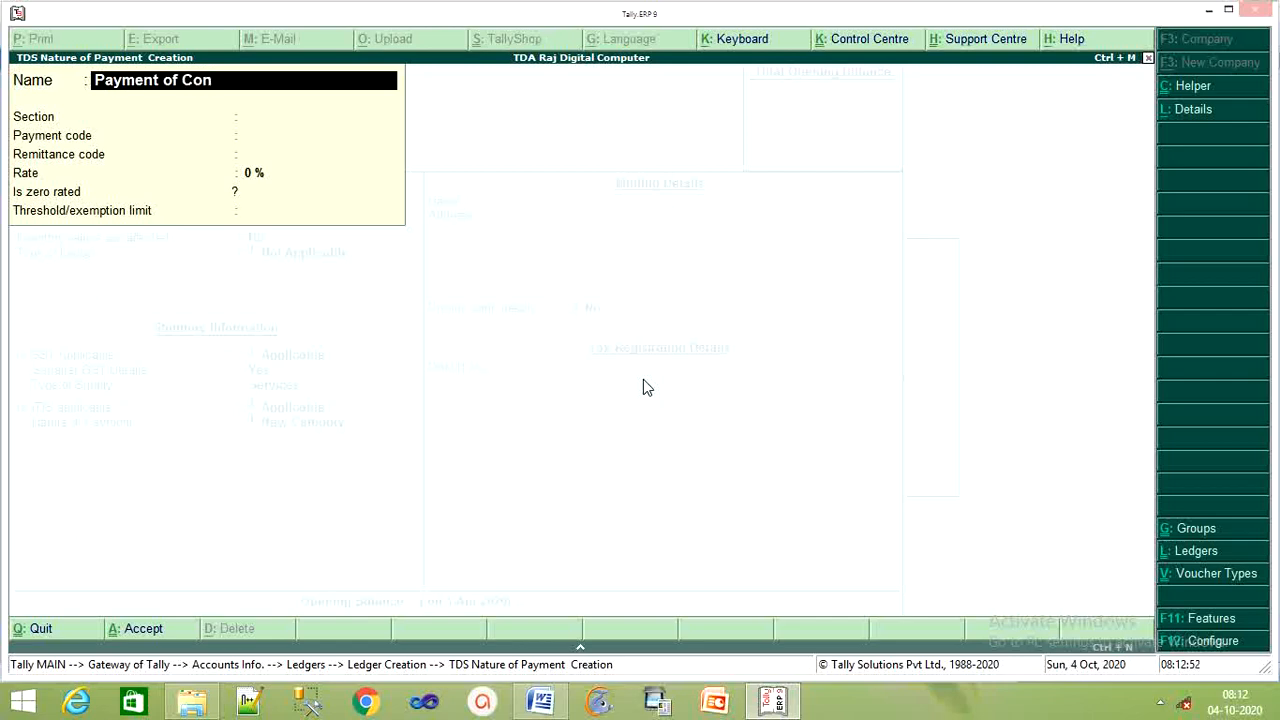
pyautogui.write('tractor')
pyautogui.press('Return')
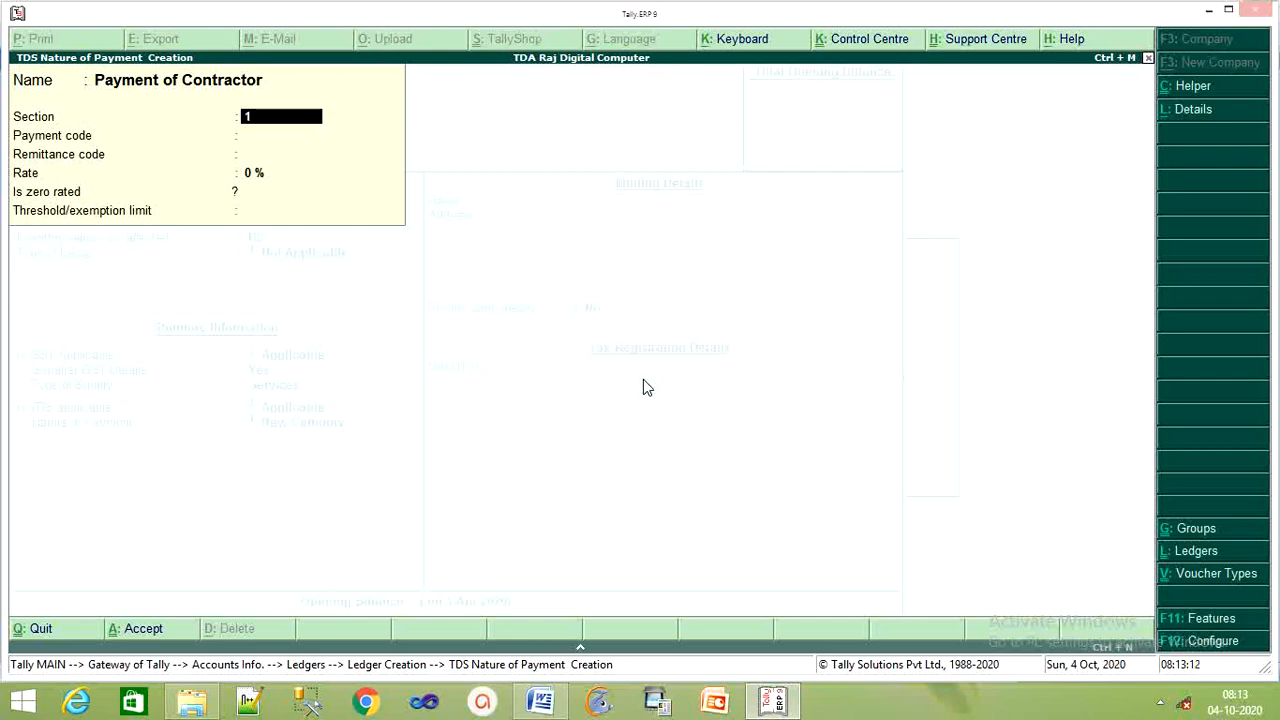
pyautogui.write('94c')
pyautogui.press('Return')
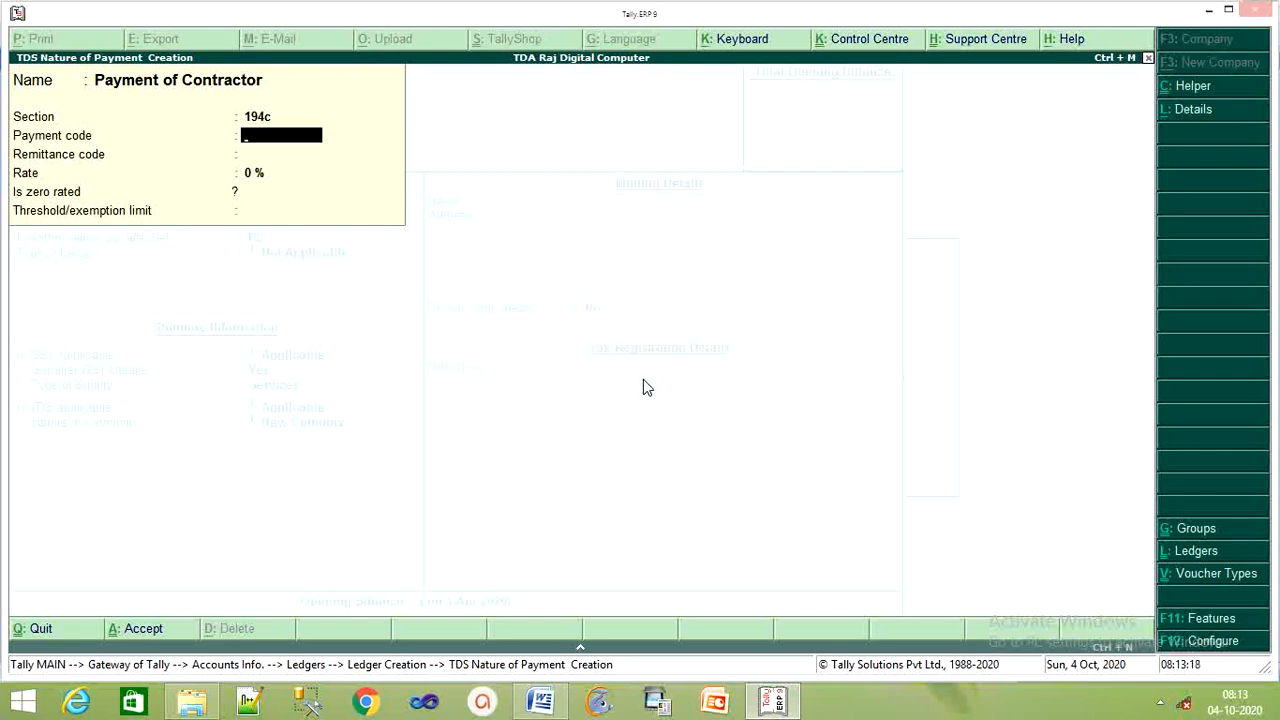
pyautogui.write('94c')
pyautogui.press('Return')
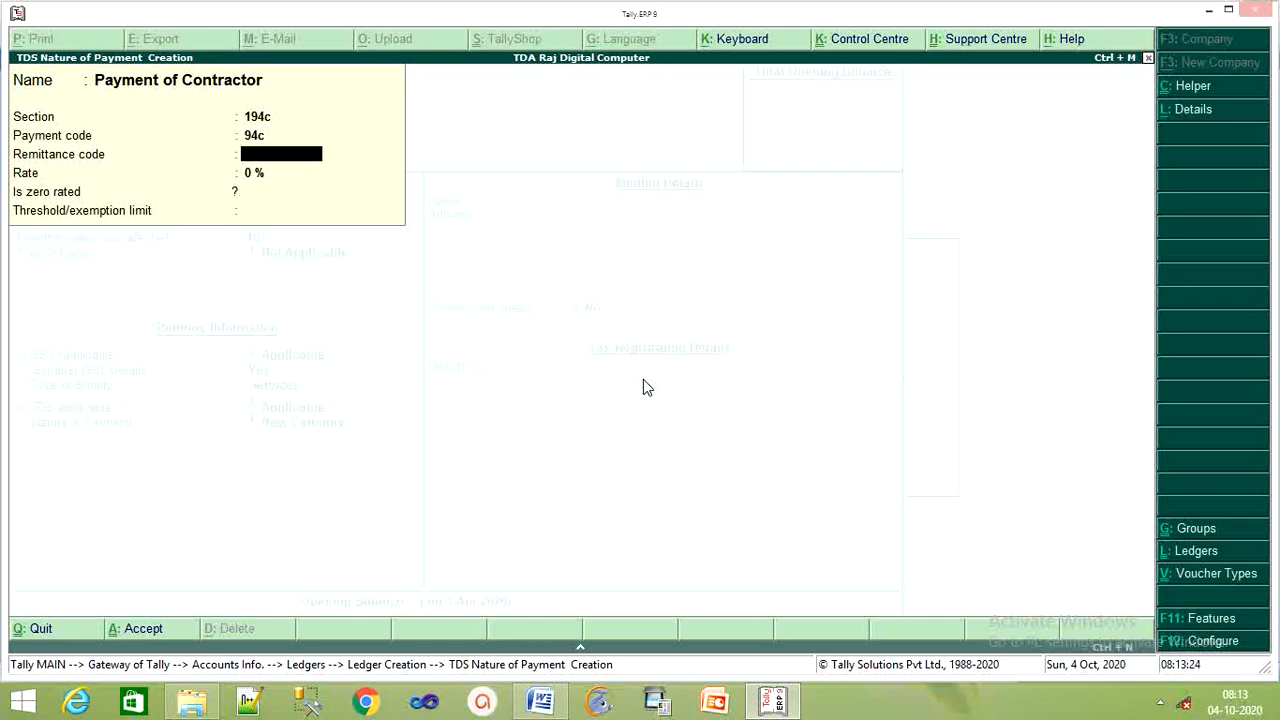
pyautogui.press('Return')
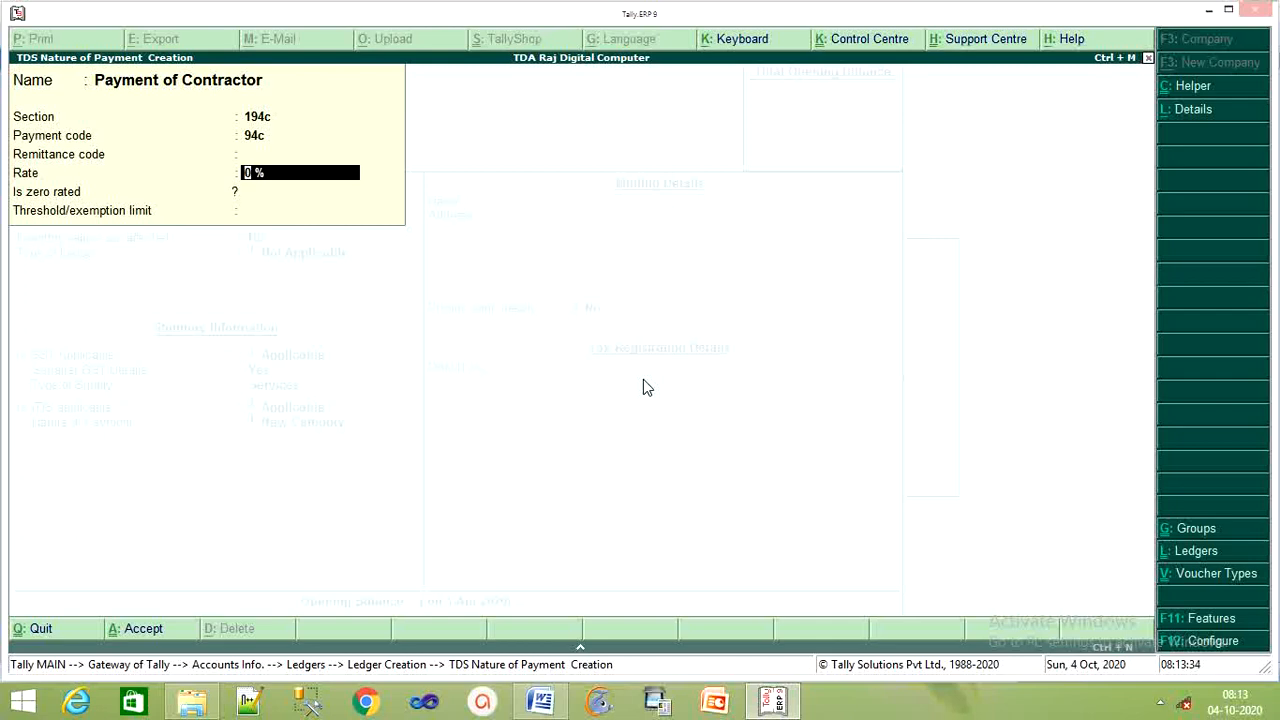
# Give it a 10% rate and 20,000 threshold, then save the Job on Contractor ledger
pyautogui.write('10')
pyautogui.press('Return')
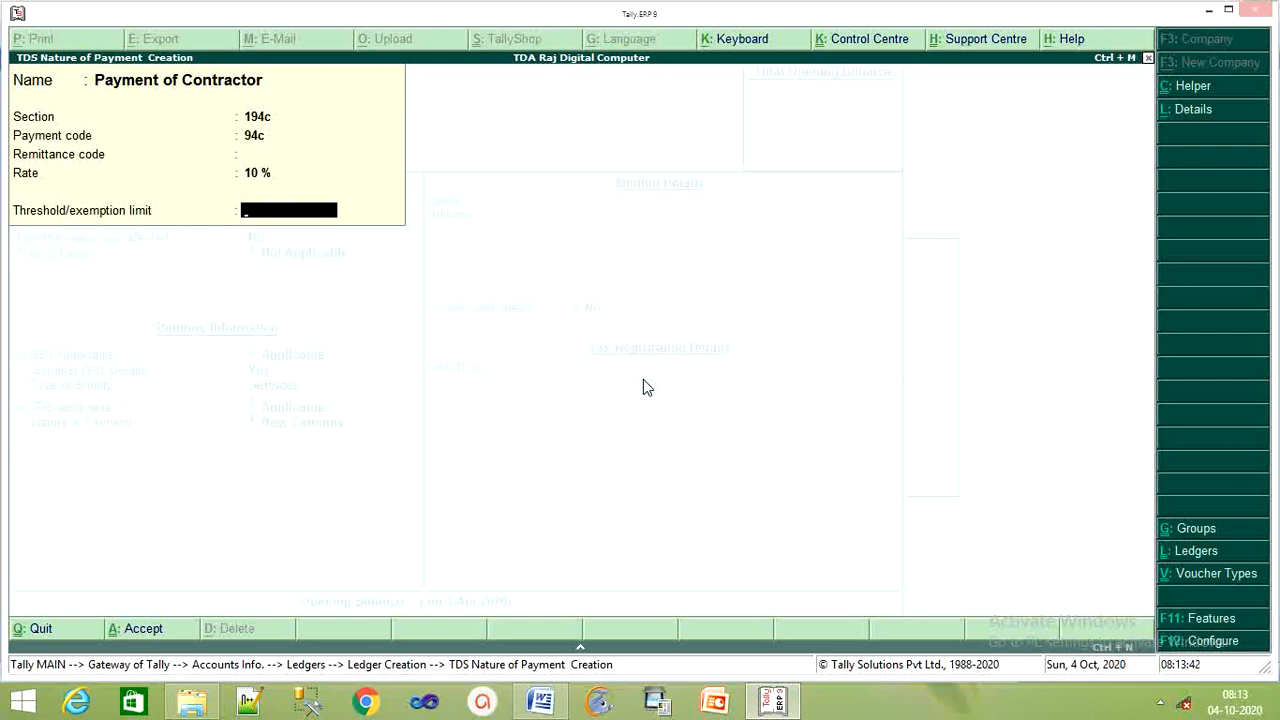
pyautogui.write('20,')
pyautogui.write('0000')
pyautogui.press('Return')
pyautogui.press('Return')
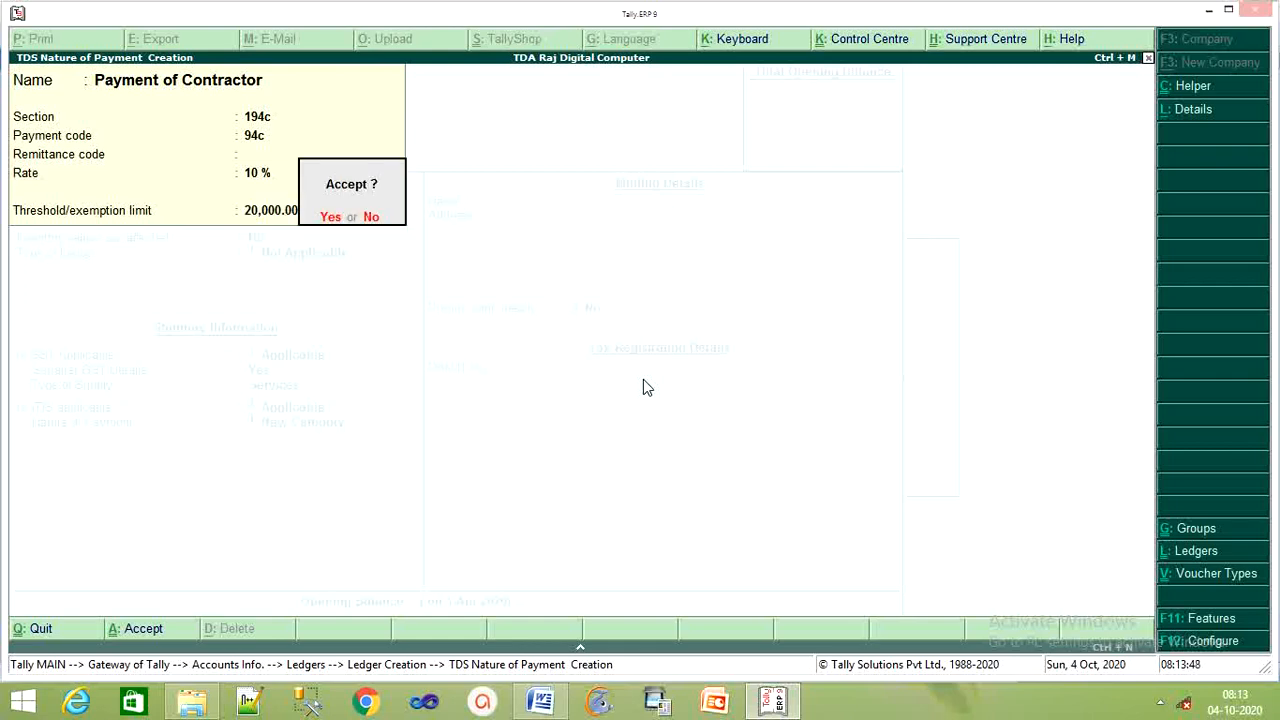
pyautogui.press('Return')
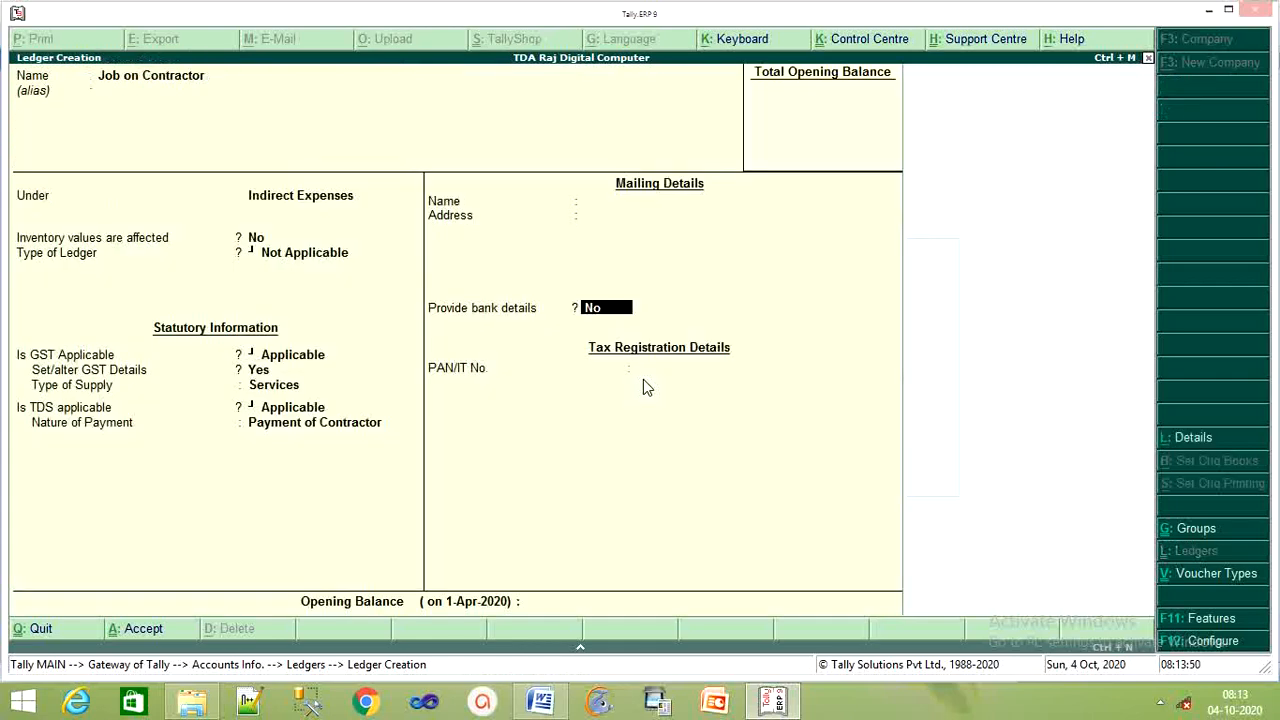
pyautogui.press('Return')
pyautogui.press('Return')
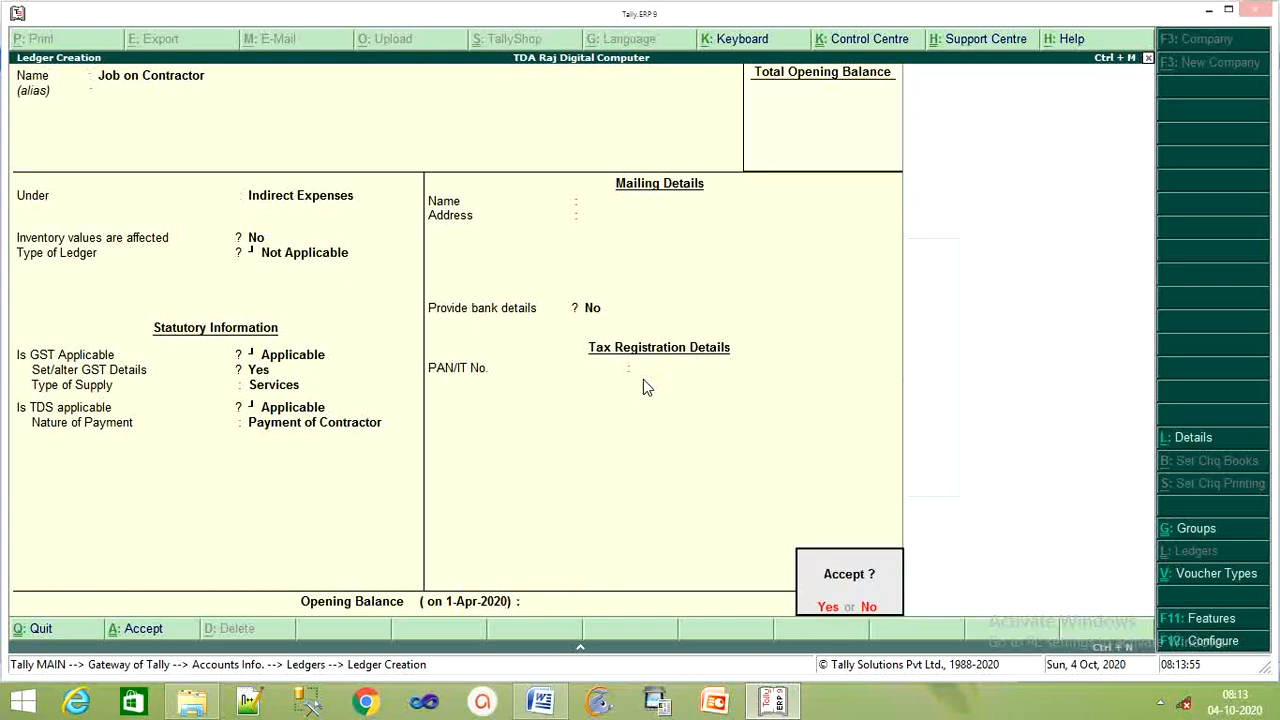
pyautogui.press('y')
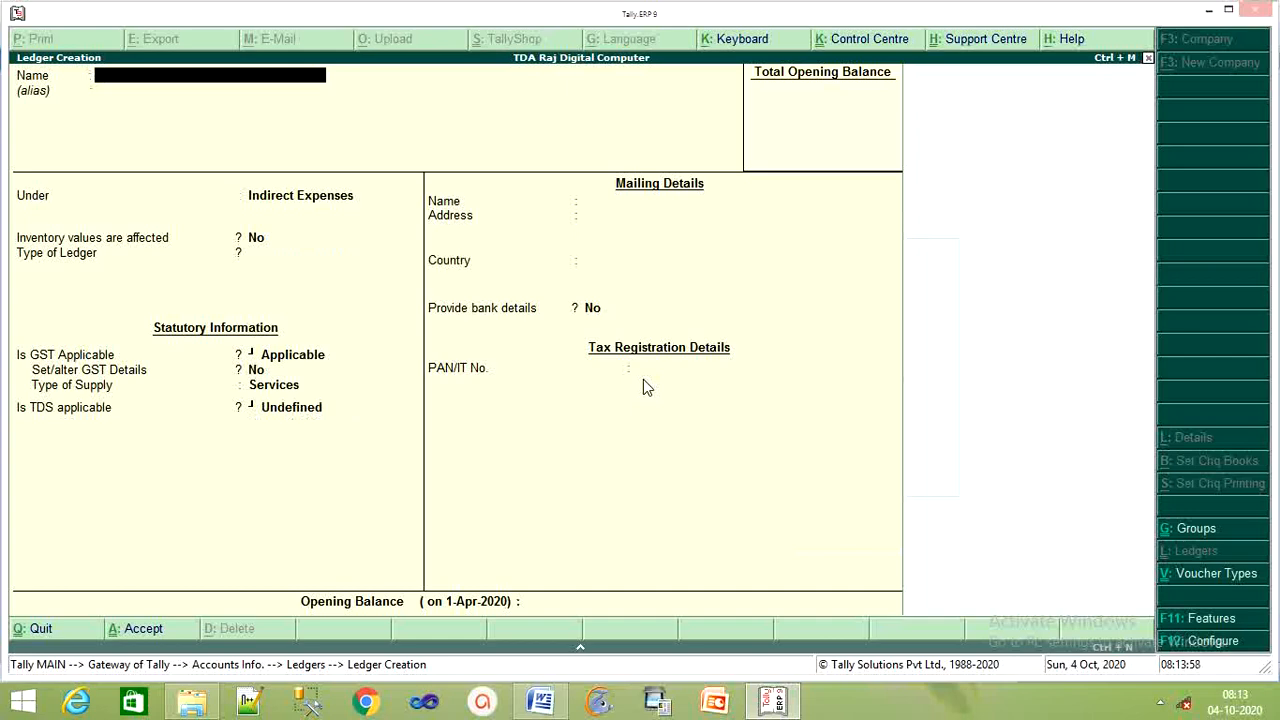
# Name the new ledger Contractor and place it under Sundry Creditors, keeping bill-by-bill defaults
pyautogui.write('Contractor')
pyautogui.press('Return')
pyautogui.press('Return')
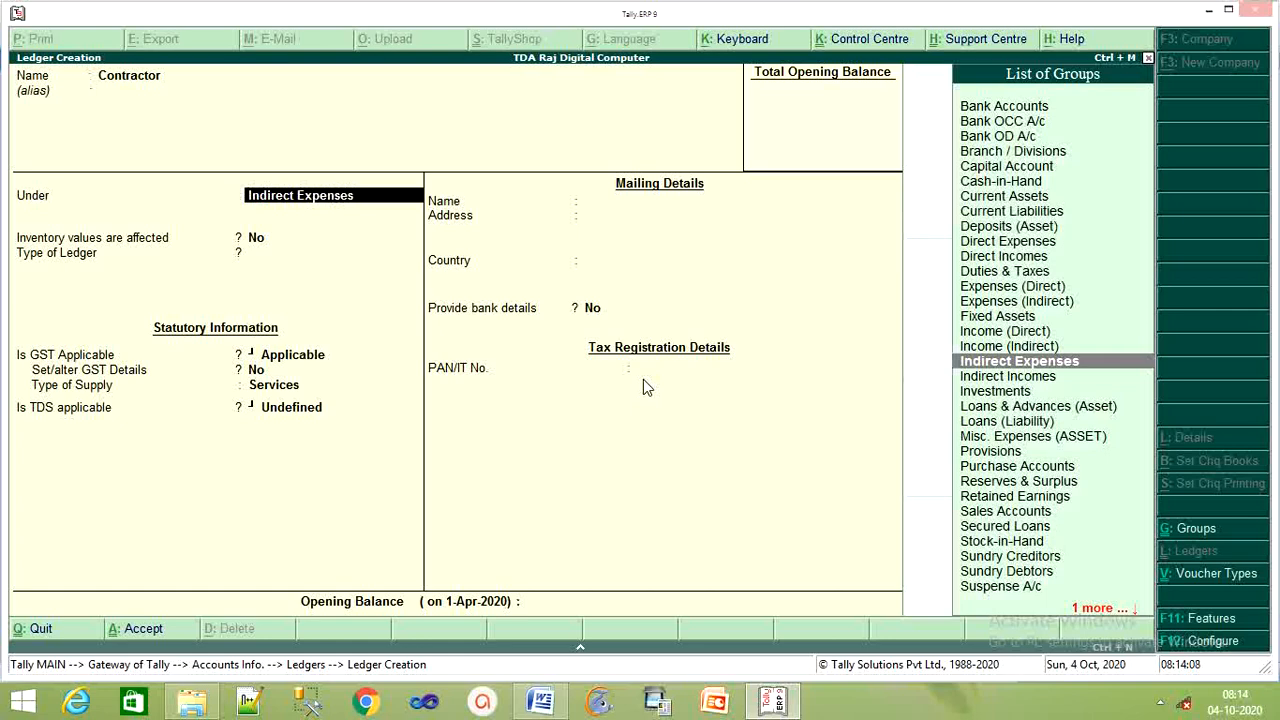
pyautogui.write('Su')
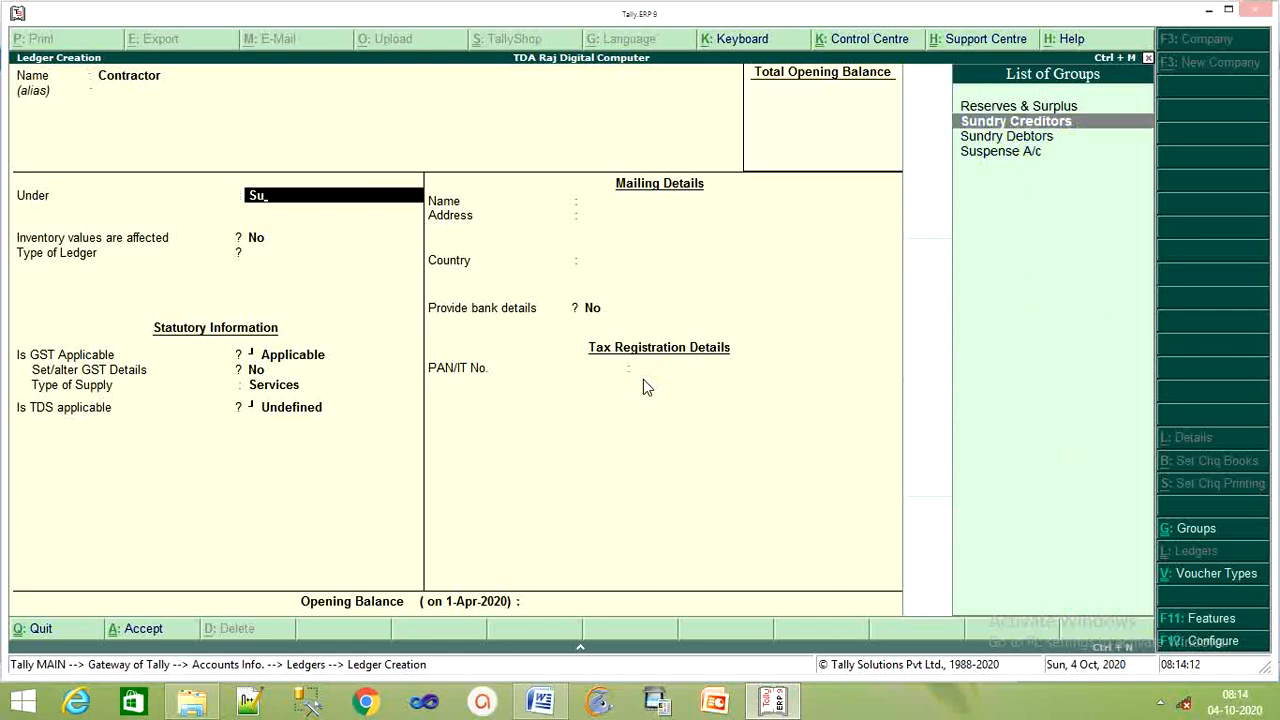
pyautogui.press('Return')
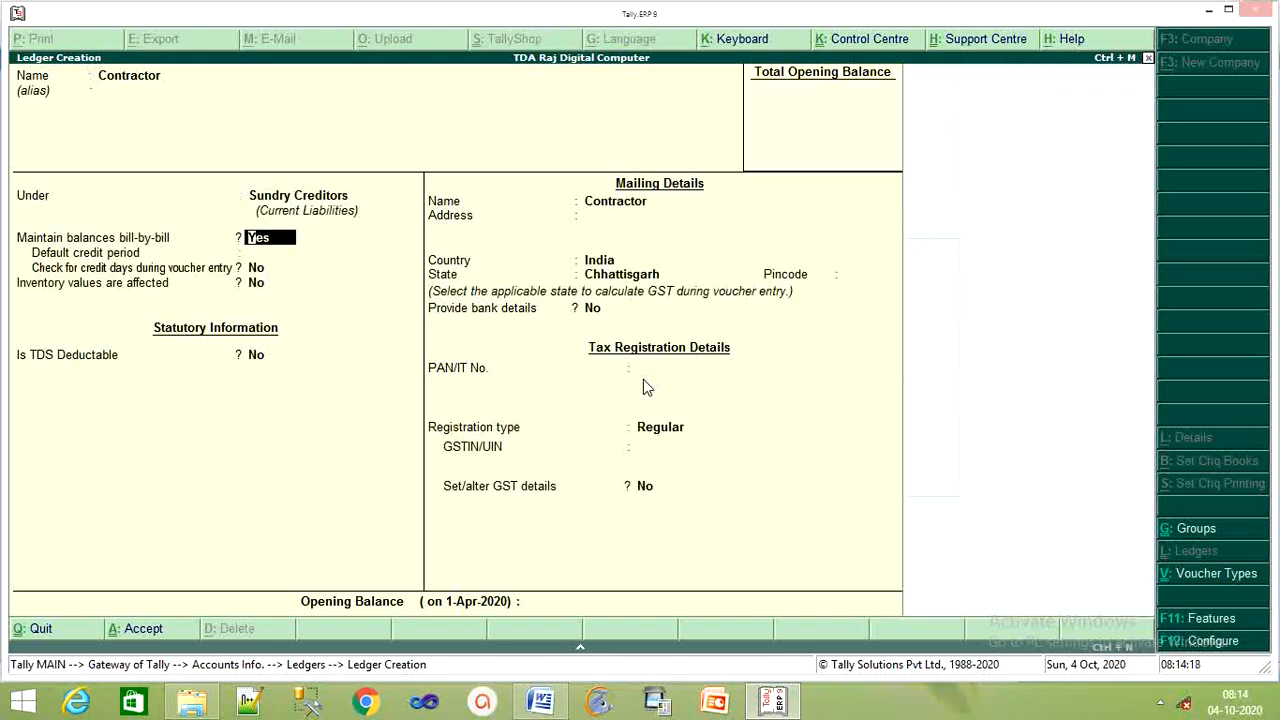
pyautogui.press('Return')
pyautogui.press('Return')
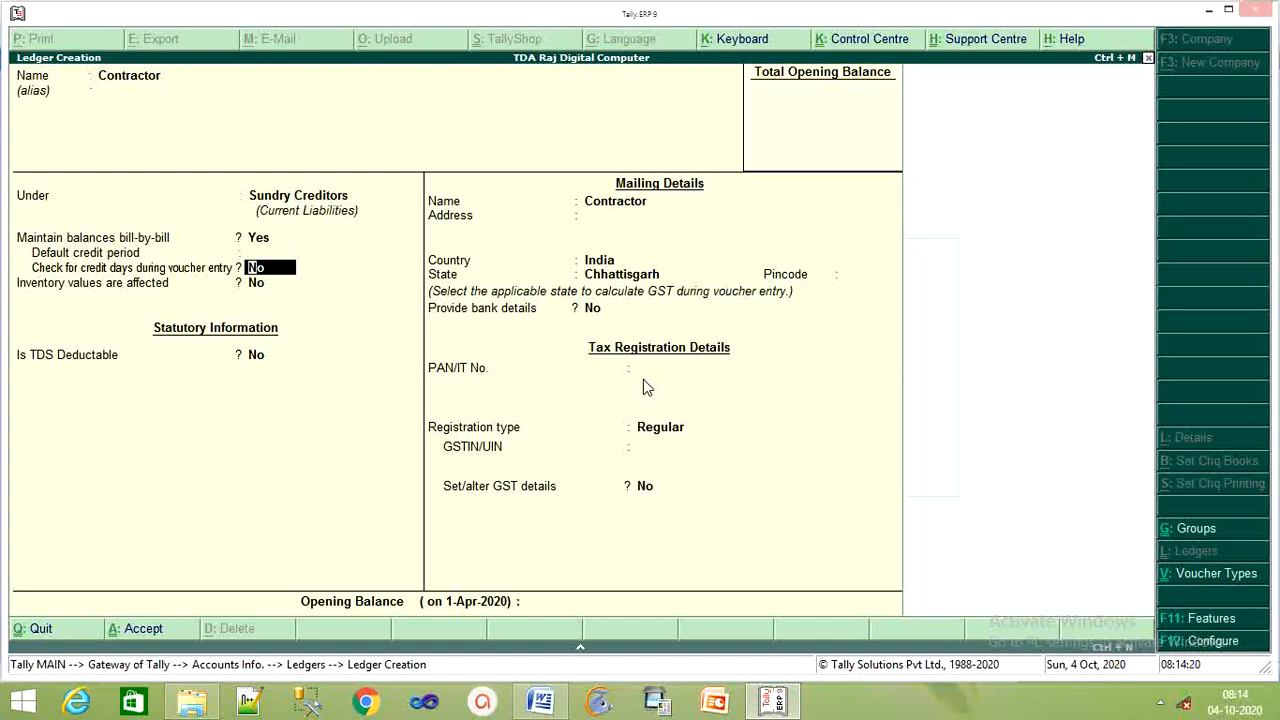
pyautogui.press('Return')
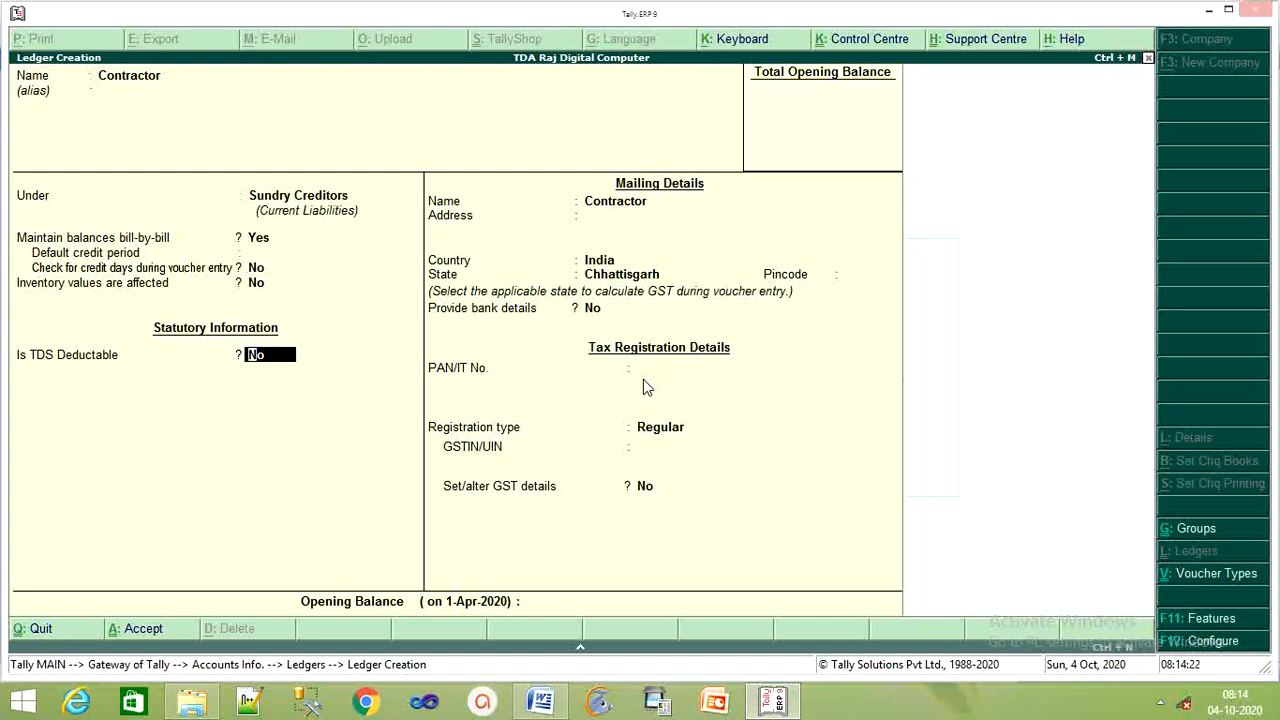
pyautogui.press('Return')
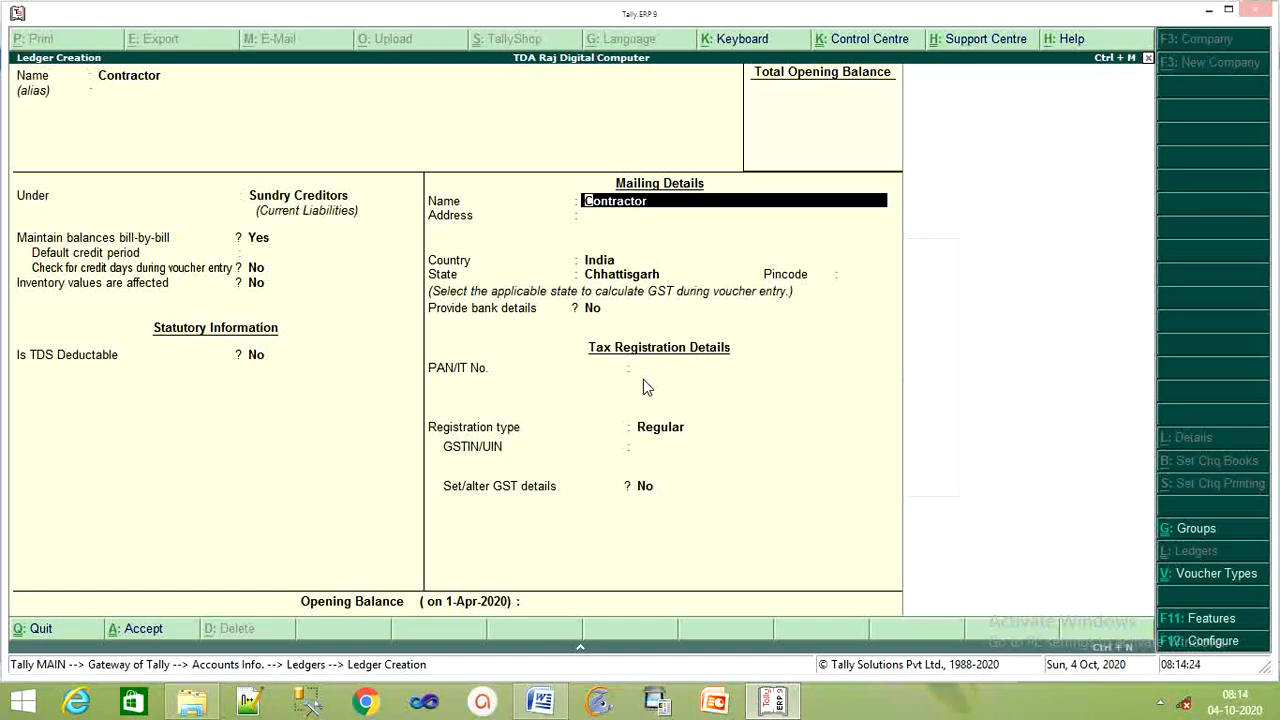
# Make it TDS deductible for Individual/HUF - Resident, deducted in the same voucher, with PAN details Yes
pyautogui.press('BackSpace')
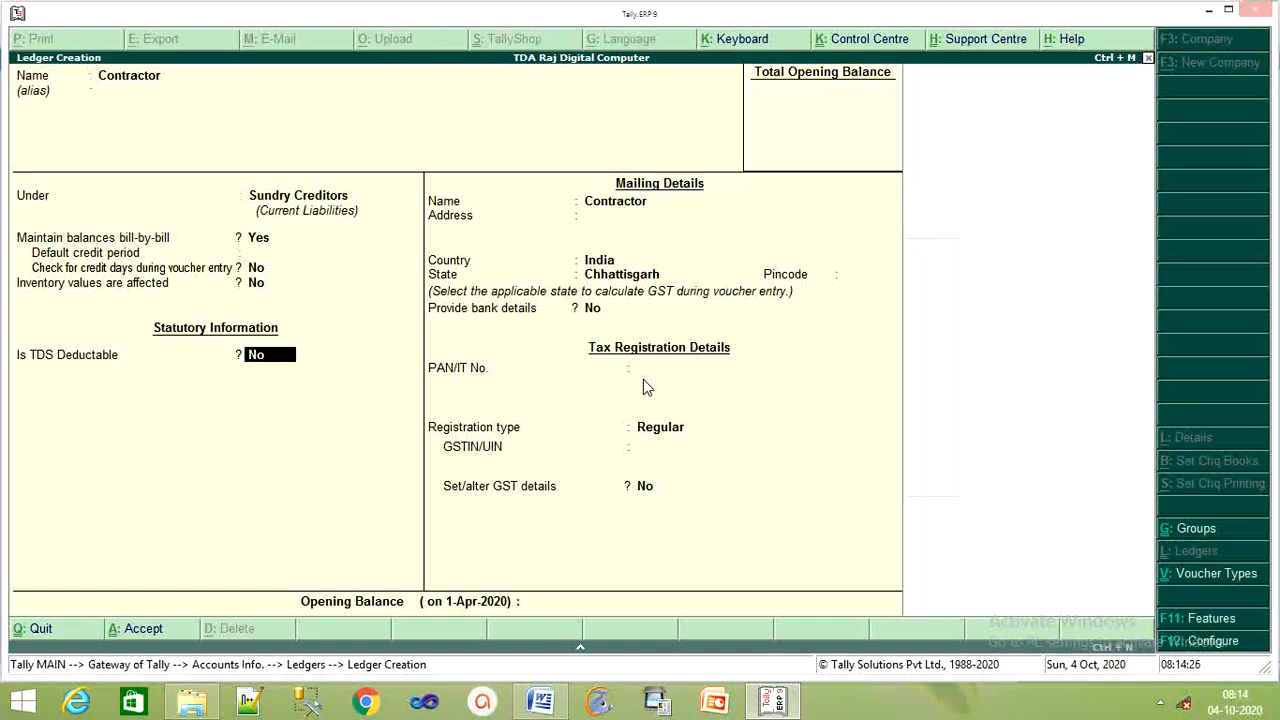
pyautogui.write('y')
pyautogui.press('Return')
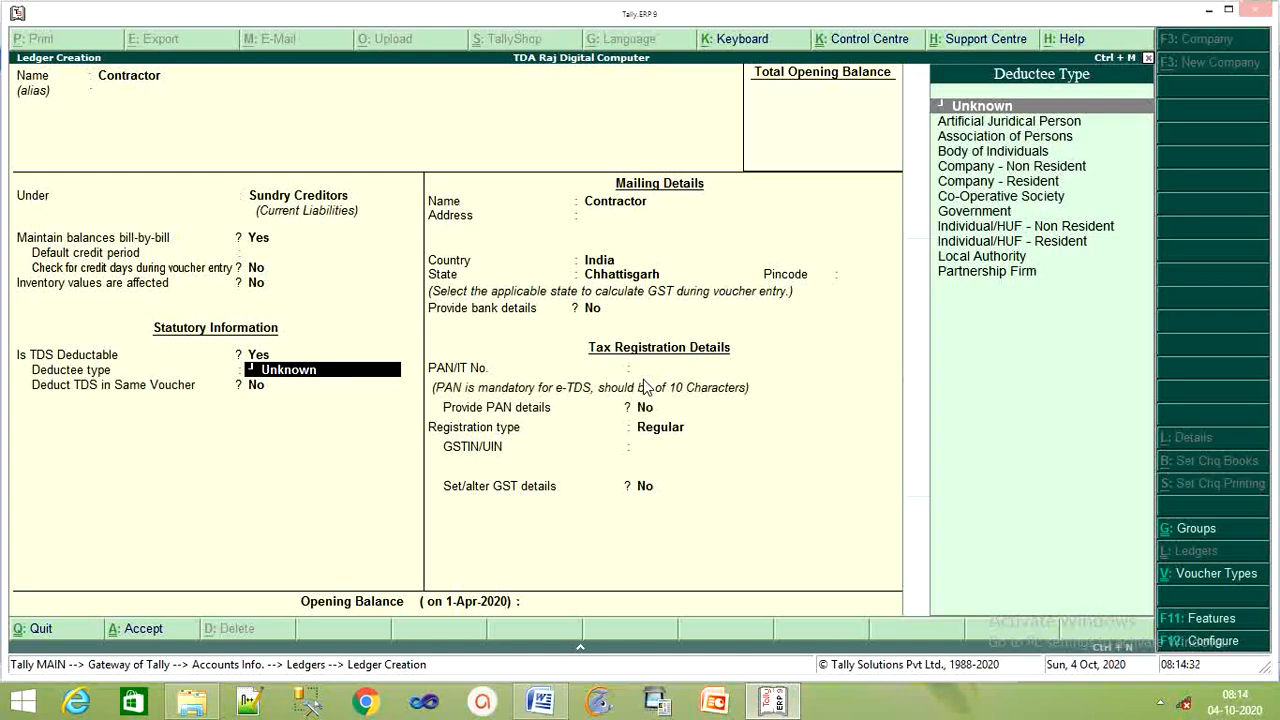
pyautogui.press('Down')
pyautogui.press('Down')
pyautogui.press('Down')
pyautogui.press('Down')
pyautogui.press('Down')
pyautogui.press('Down')
pyautogui.press('Down')
pyautogui.press('Down')
pyautogui.press('Down')
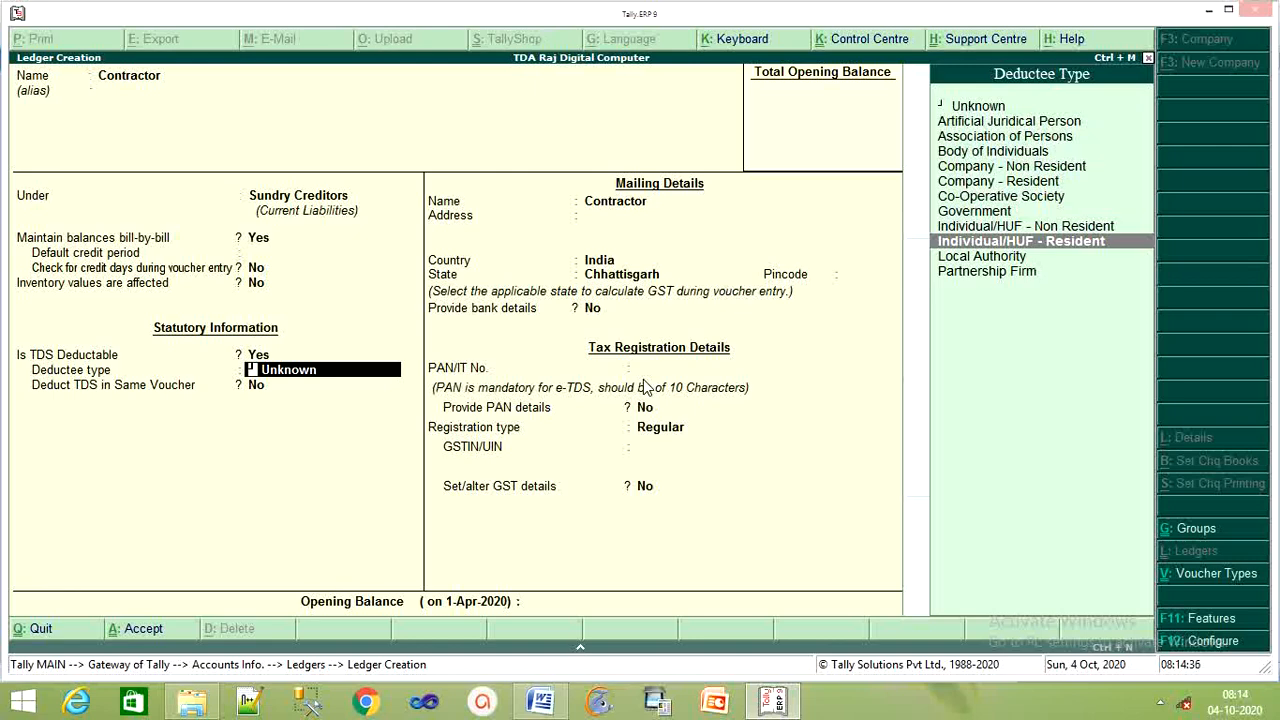
pyautogui.press('Return')
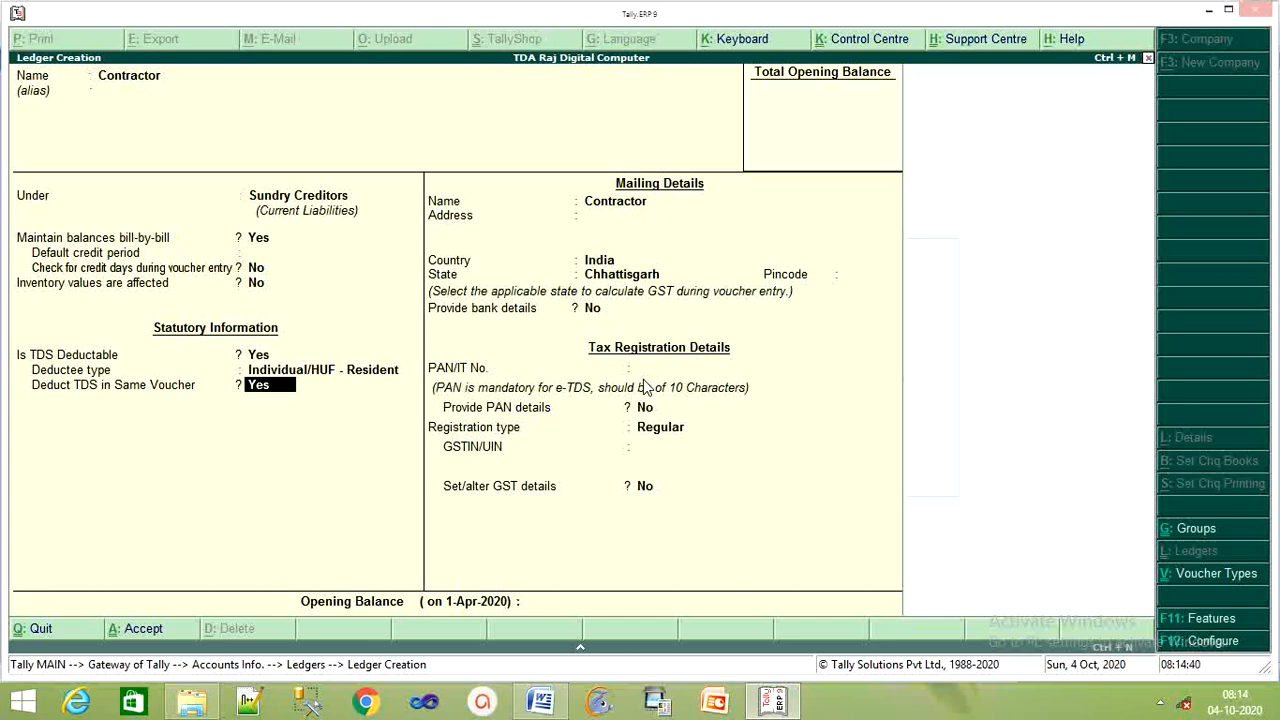
pyautogui.press('Return')
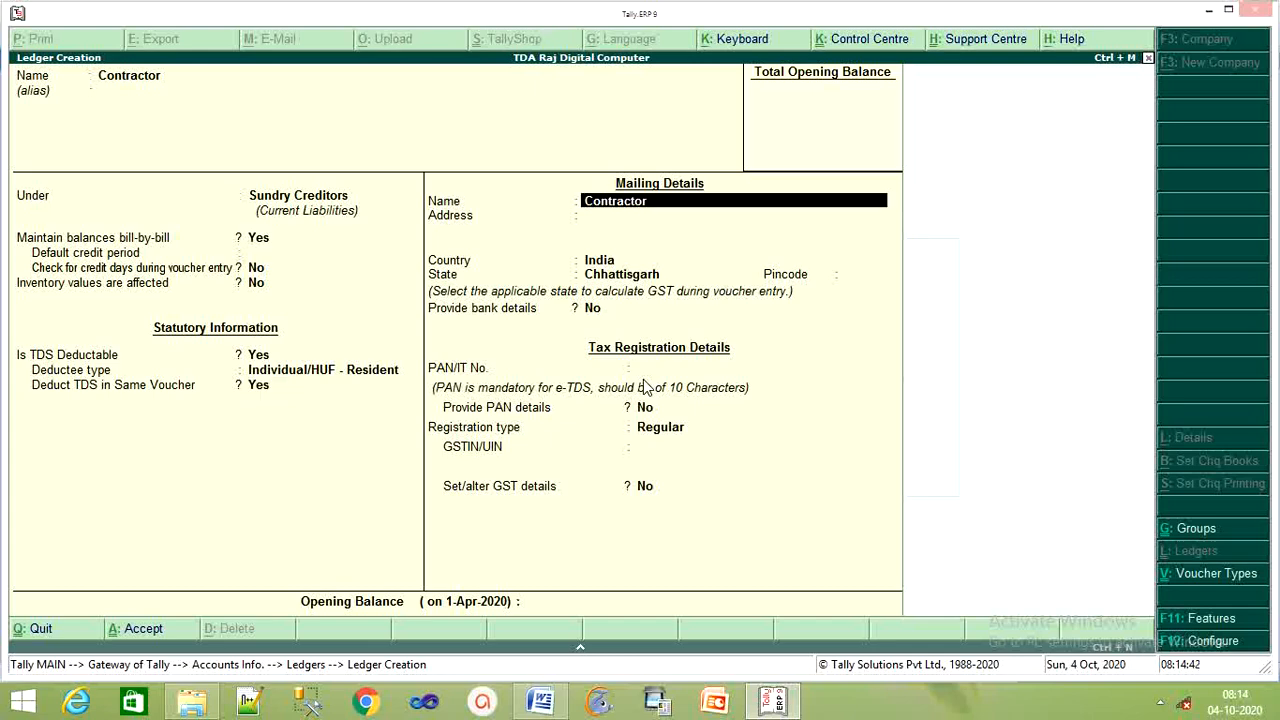
pyautogui.press('Return')
pyautogui.press('Return')
pyautogui.press('Return')
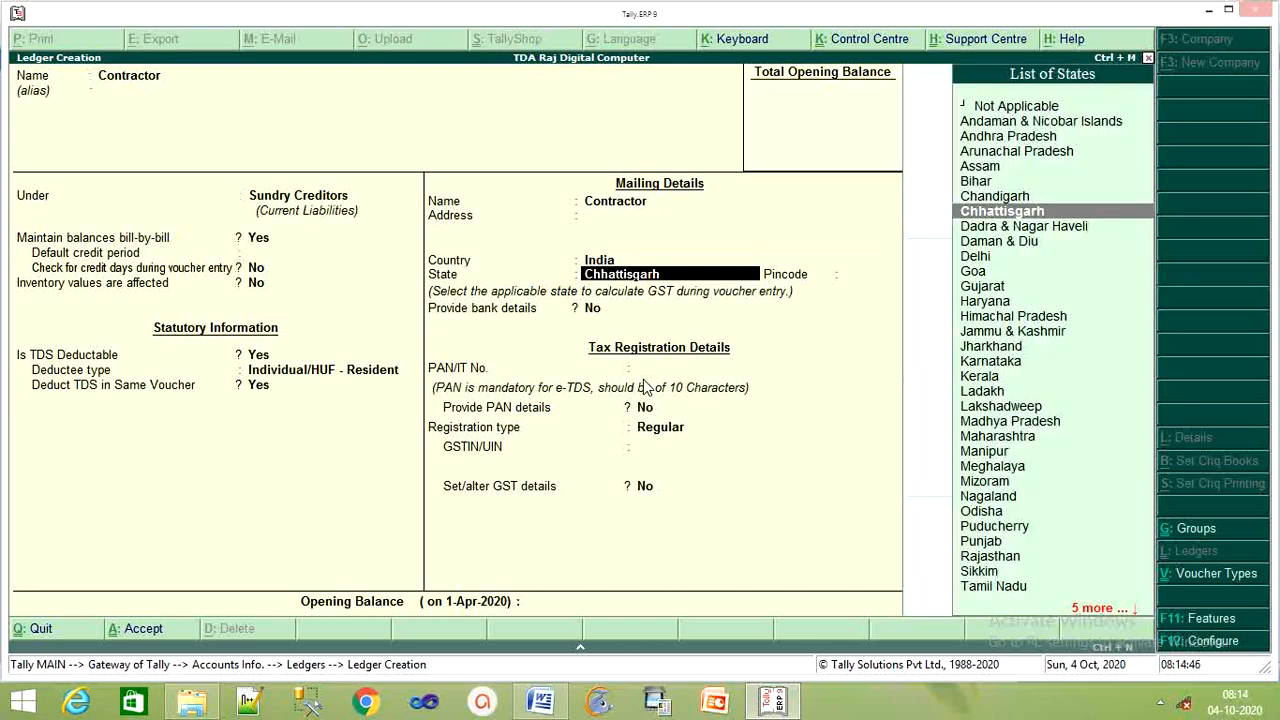
pyautogui.press('Return')
pyautogui.press('Return')
pyautogui.press('Return')
pyautogui.press('Return')
pyautogui.press('Return')
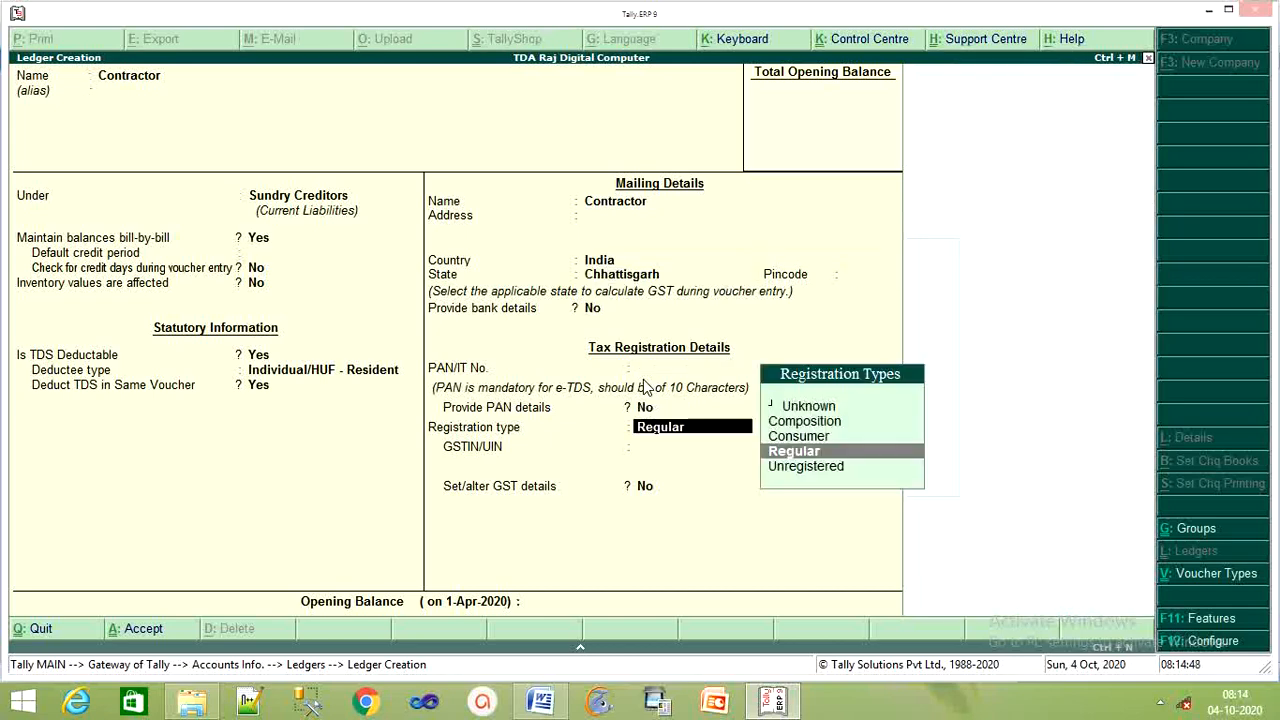
pyautogui.press('BackSpace')
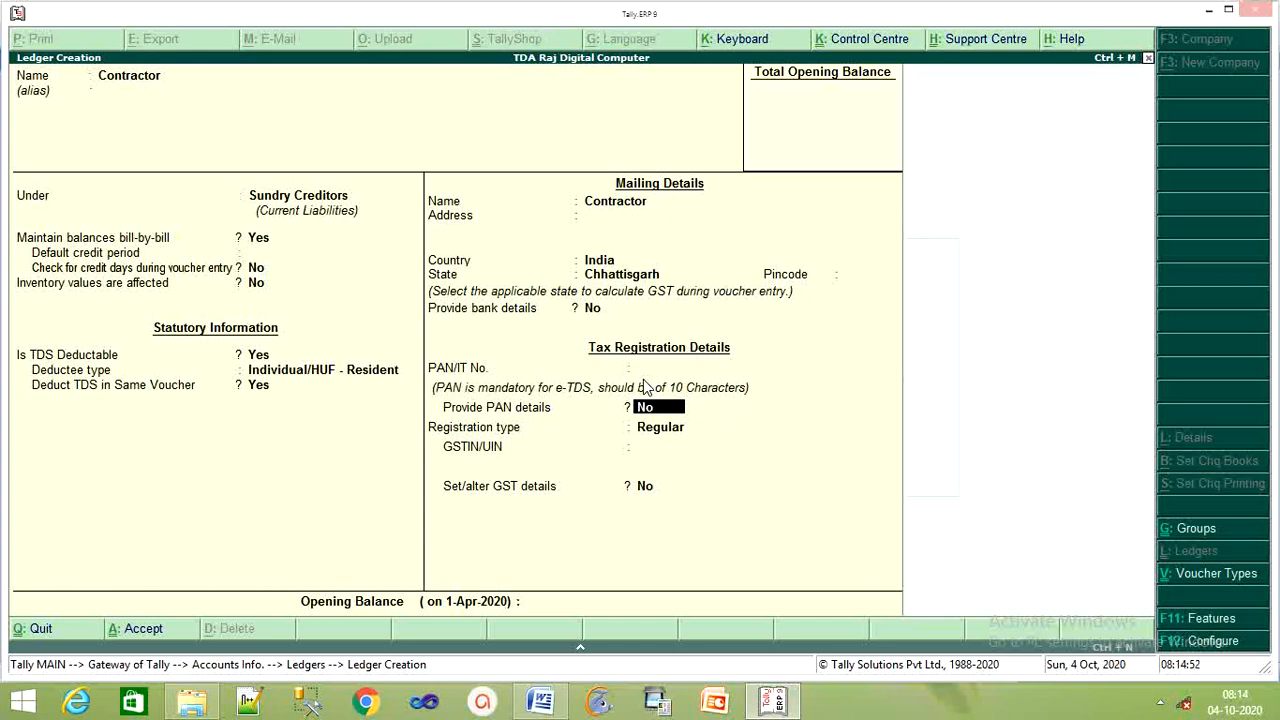
pyautogui.write('y')
pyautogui.press('Return')
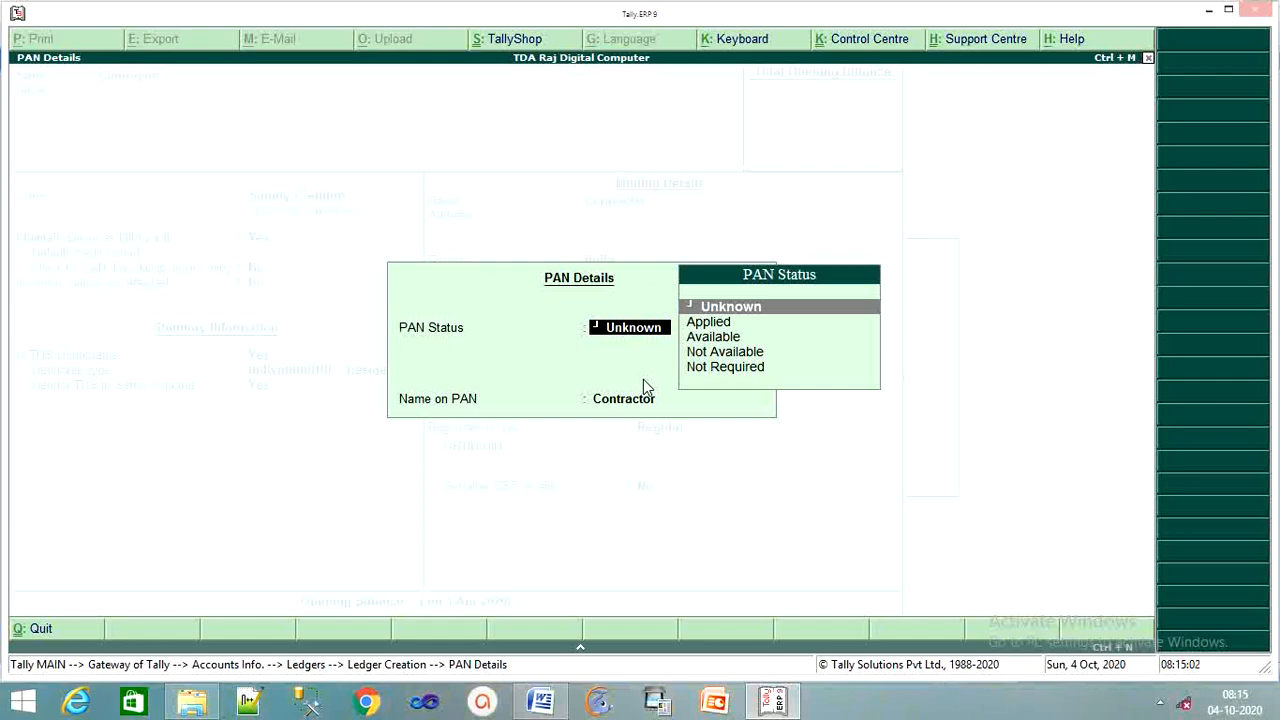
# Mark the PAN status Available and set the registration type to Regular
pyautogui.press('Down')
pyautogui.press('Down')
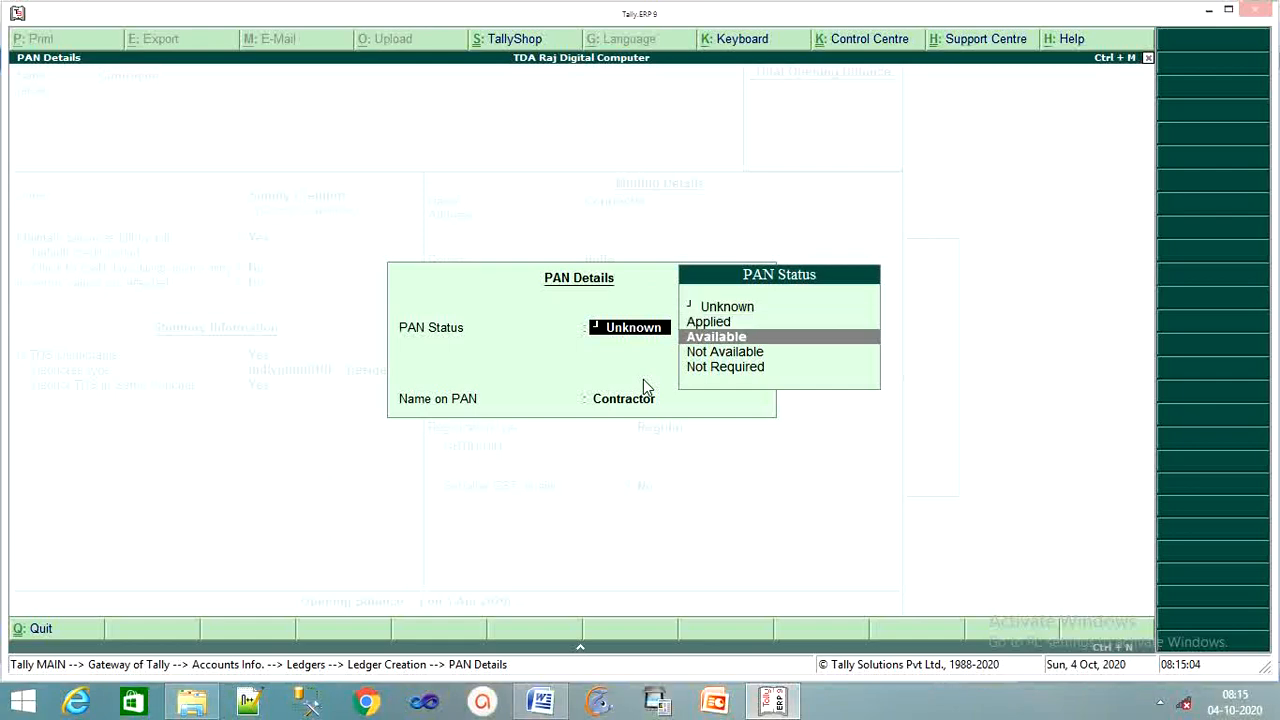
pyautogui.press('Return')
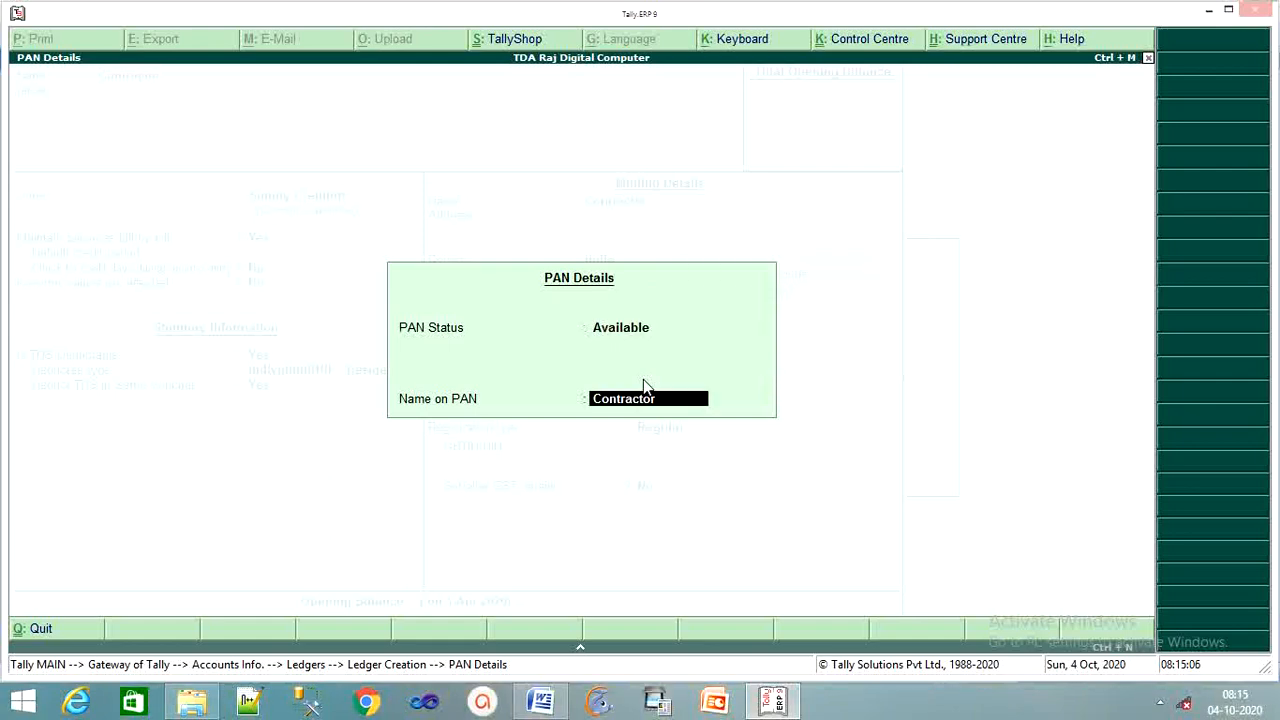
pyautogui.press('Return')
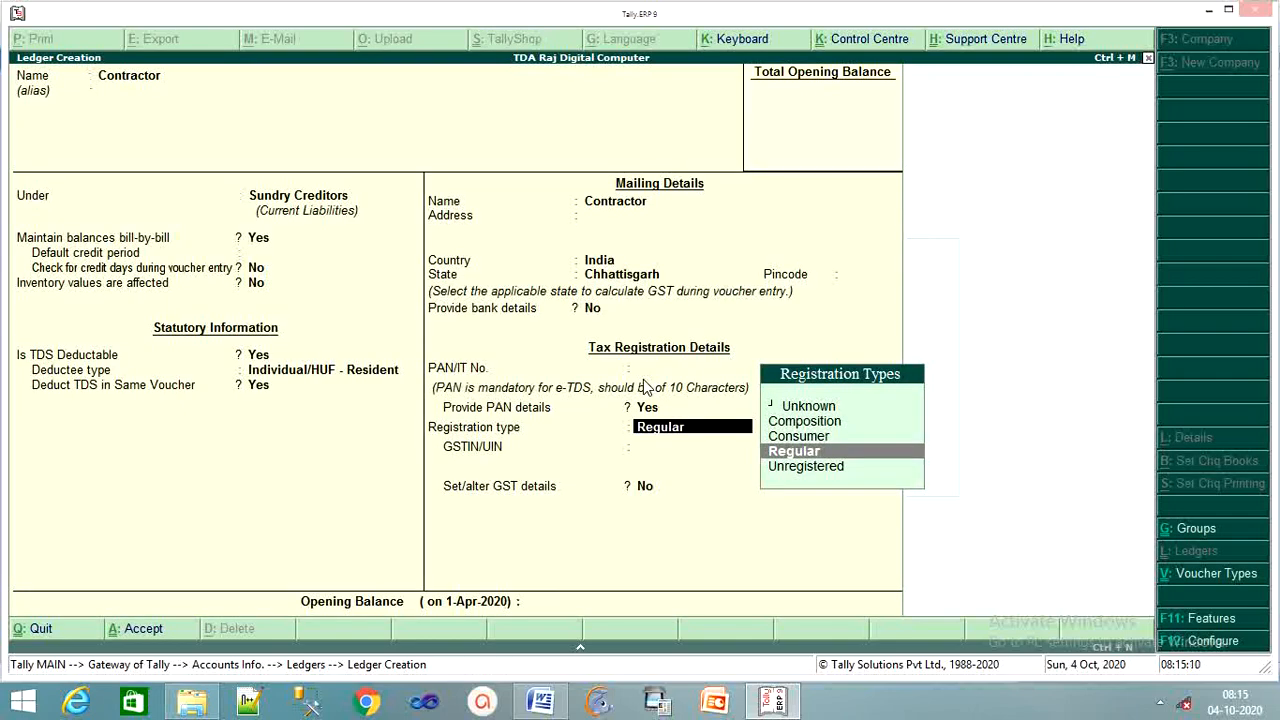
pyautogui.press('Return')
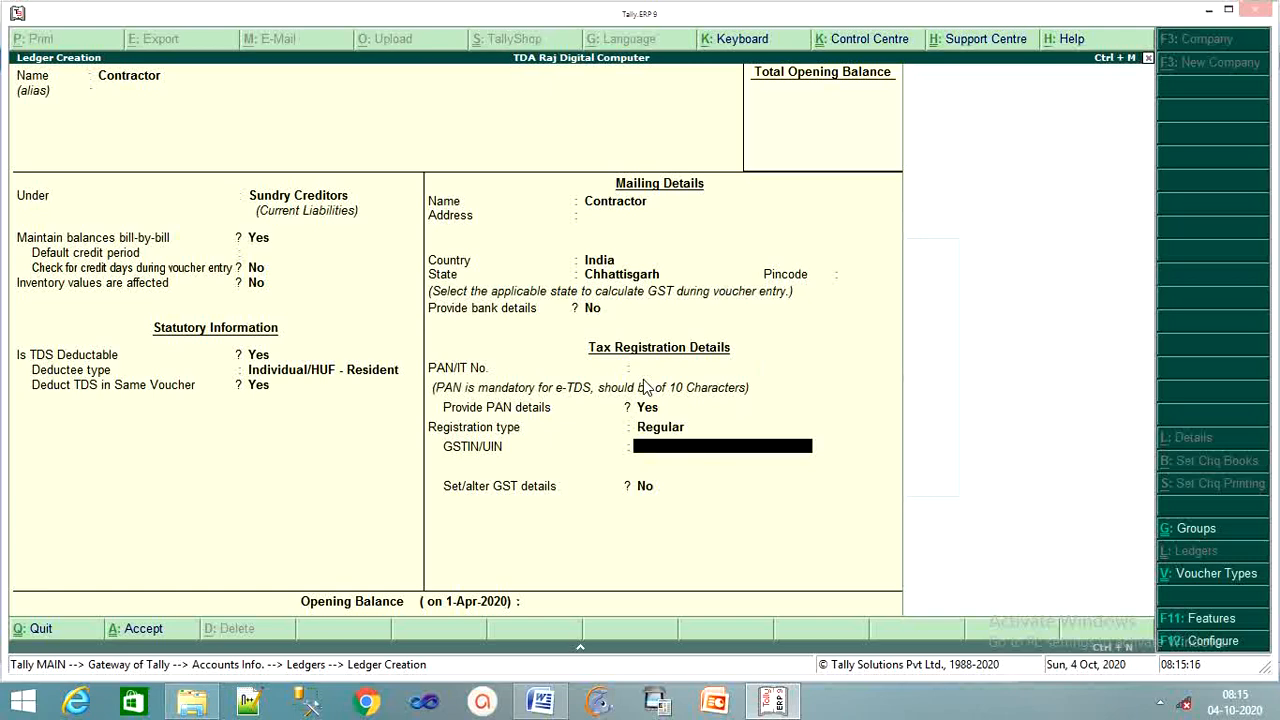
pyautogui.press('Up')
pyautogui.press('Up')
pyautogui.press('Up')
pyautogui.press('Up')
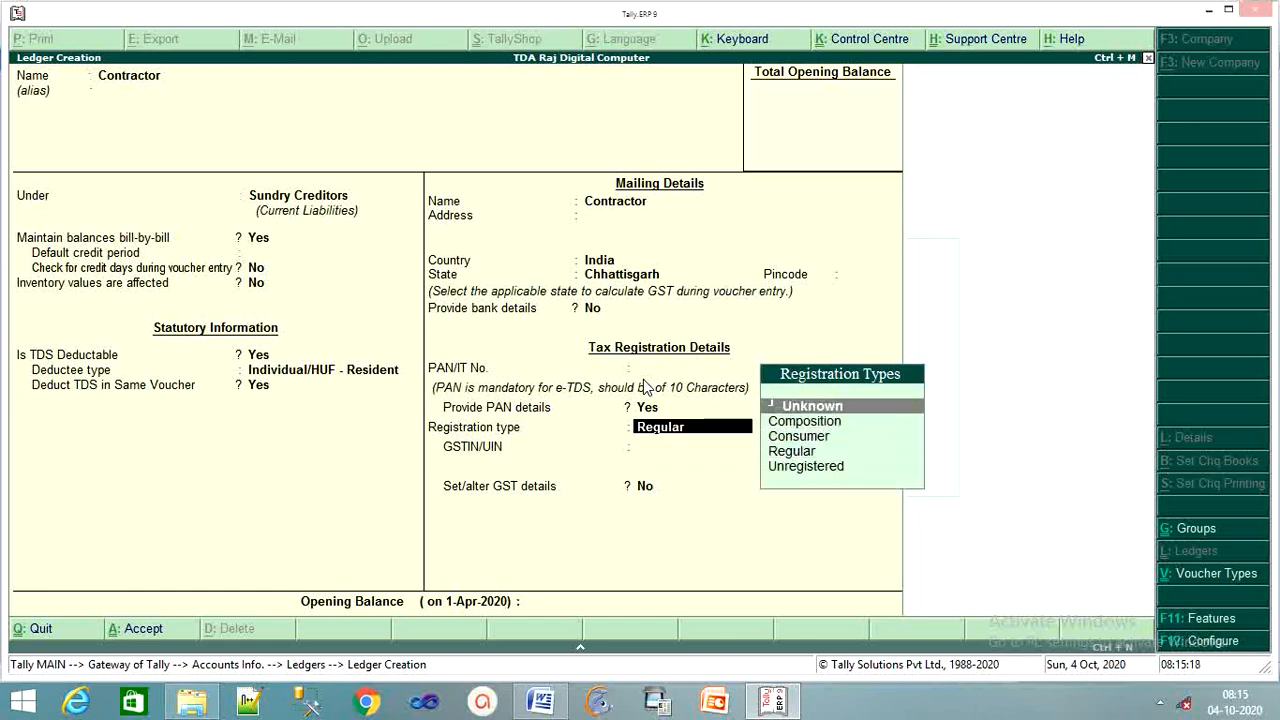
pyautogui.press('Down')
pyautogui.press('Down')
pyautogui.press('Down')
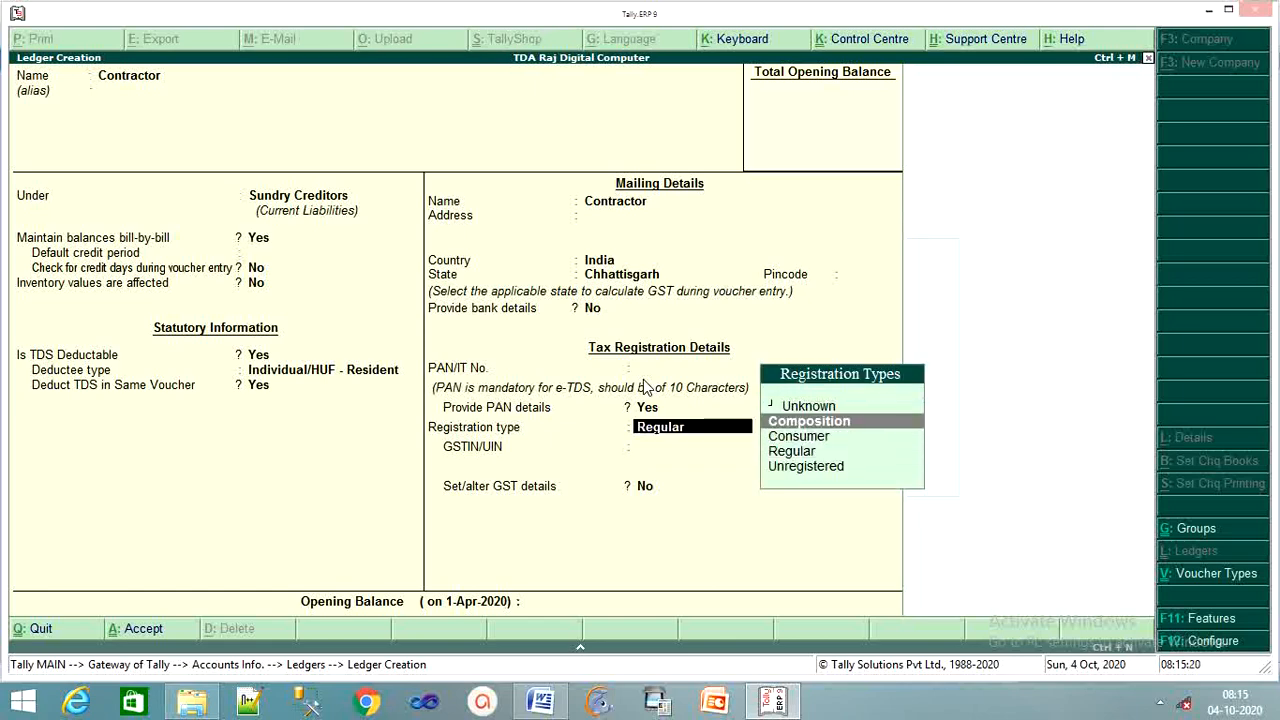
pyautogui.press('Return')
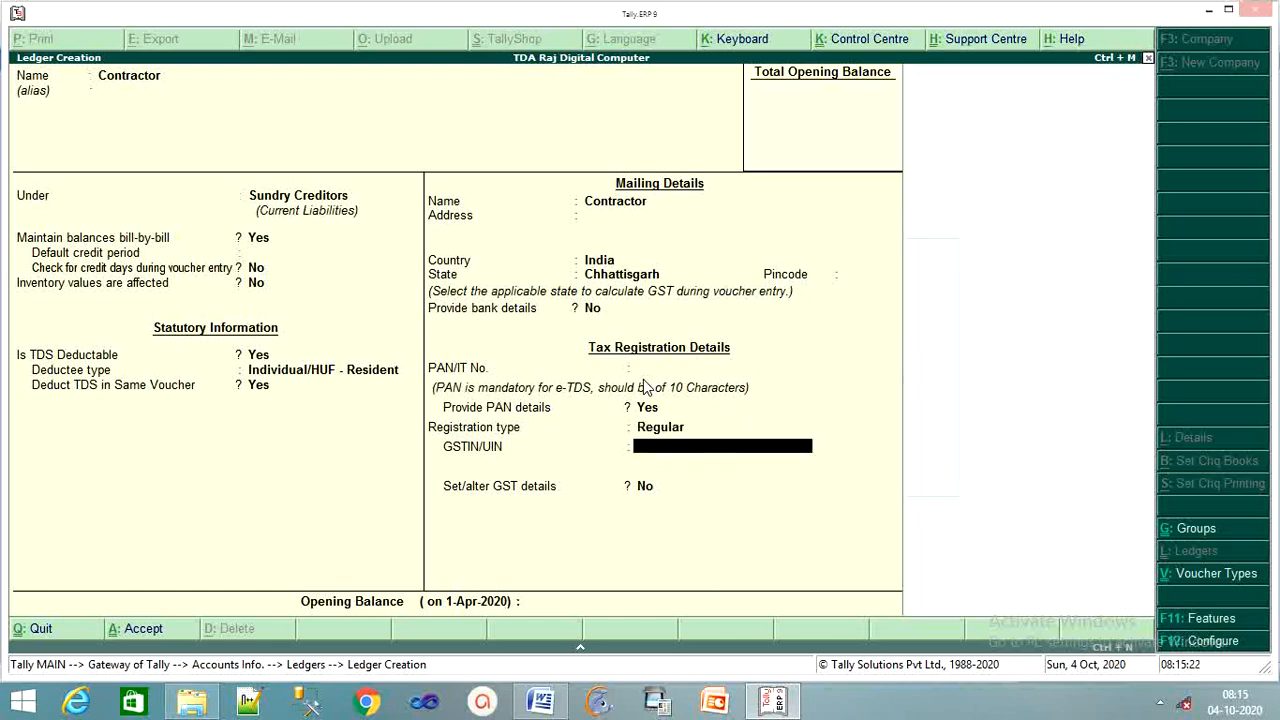
# Enter the contractor's PAN number and type in the GSTIN
pyautogui.press('Up')
pyautogui.press('Up')
pyautogui.press('Up')
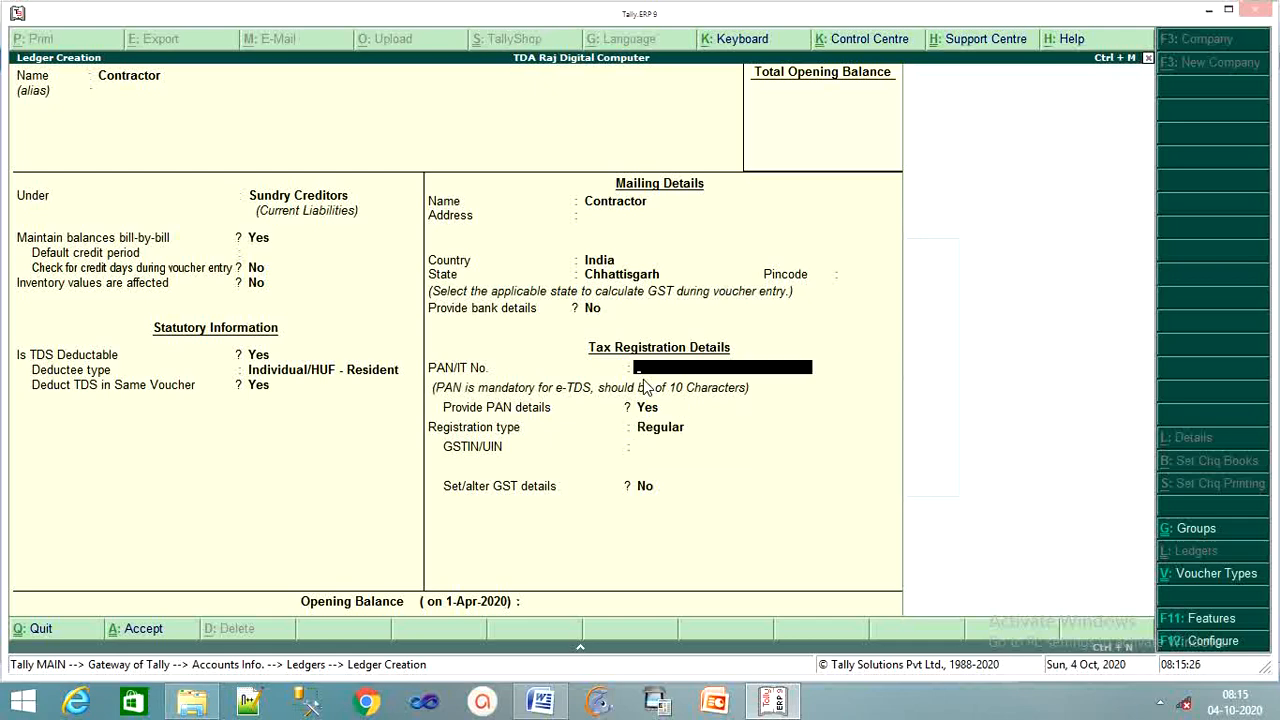
pyautogui.write('A')
pyautogui.write('PS123A')
pyautogui.press('Return')
pyautogui.press('Return')
pyautogui.press('Return')
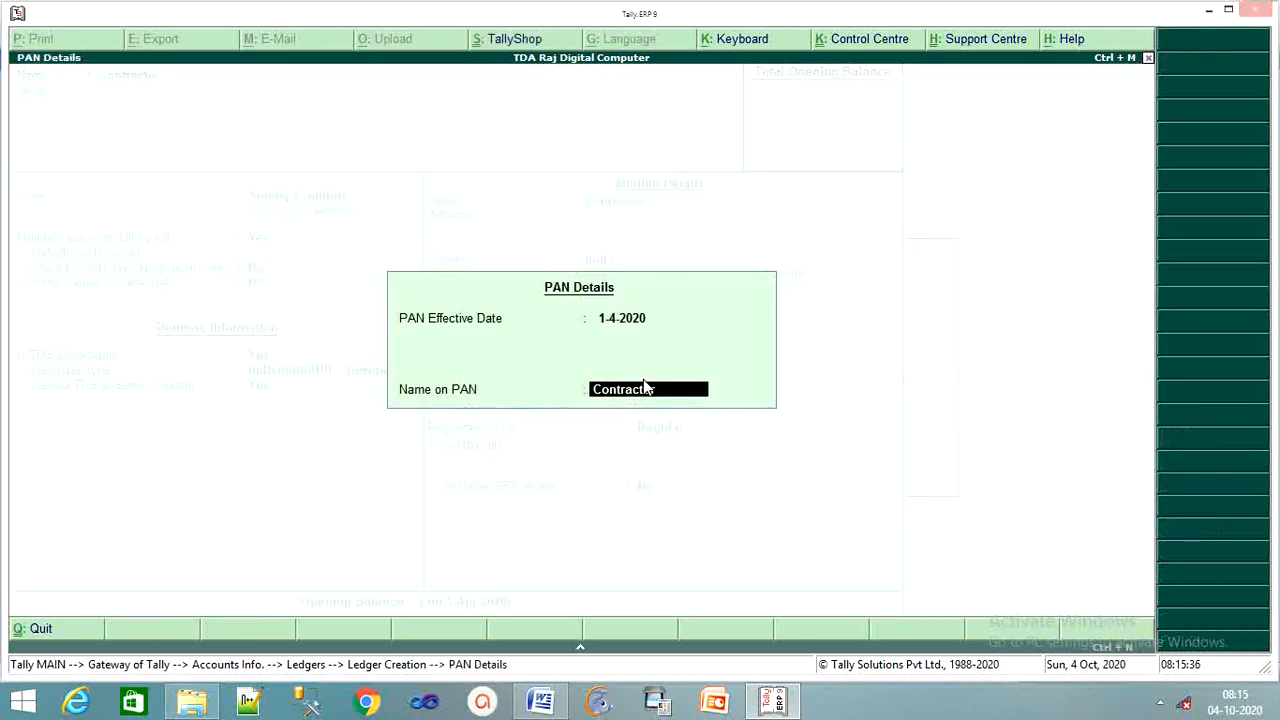
pyautogui.press('Return')
pyautogui.press('Return')
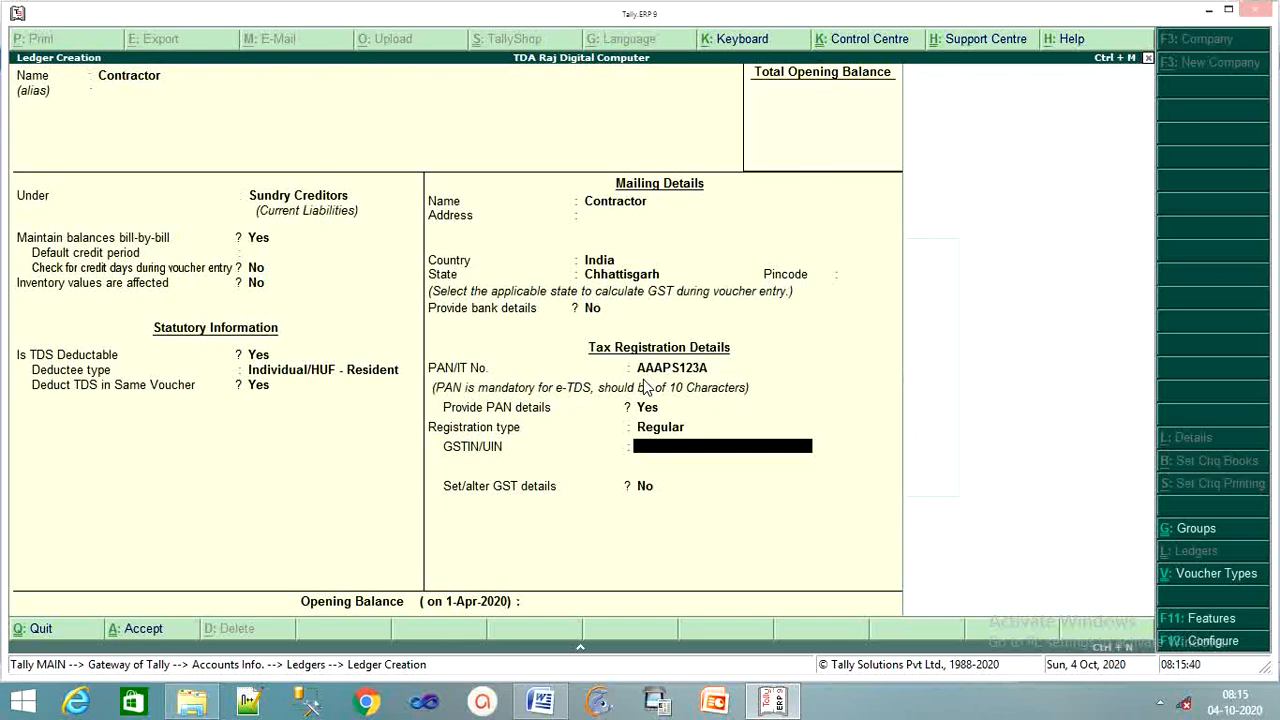
pyautogui.write('22SSSDAS548')
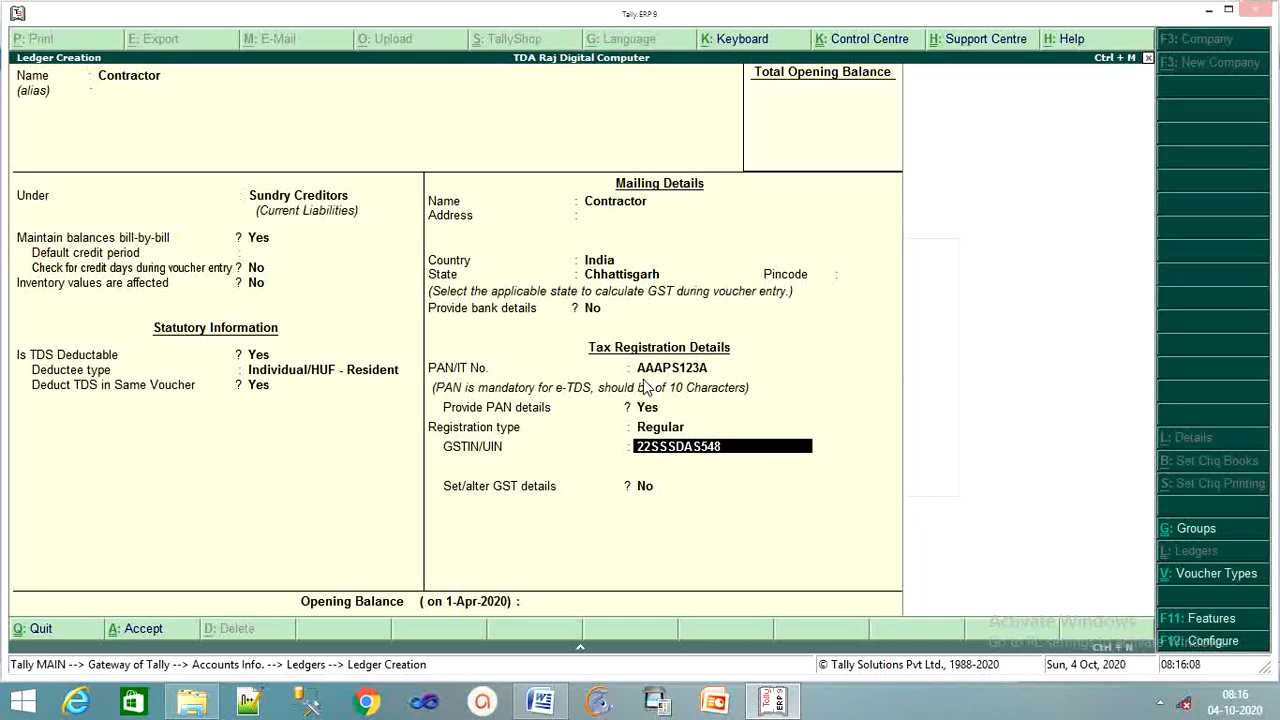
# Accept the GSTIN past the verification warning, leaving GST details off and opening balance empty
pyautogui.press('Return')
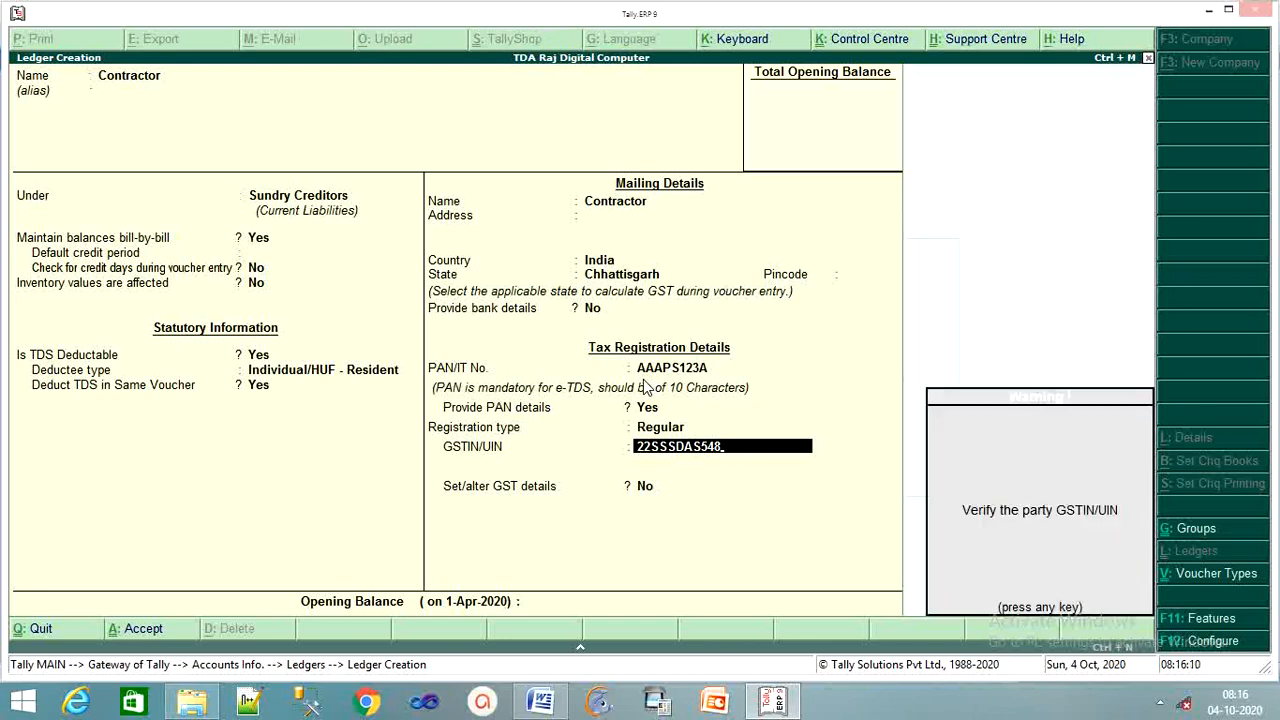
pyautogui.press('Return')
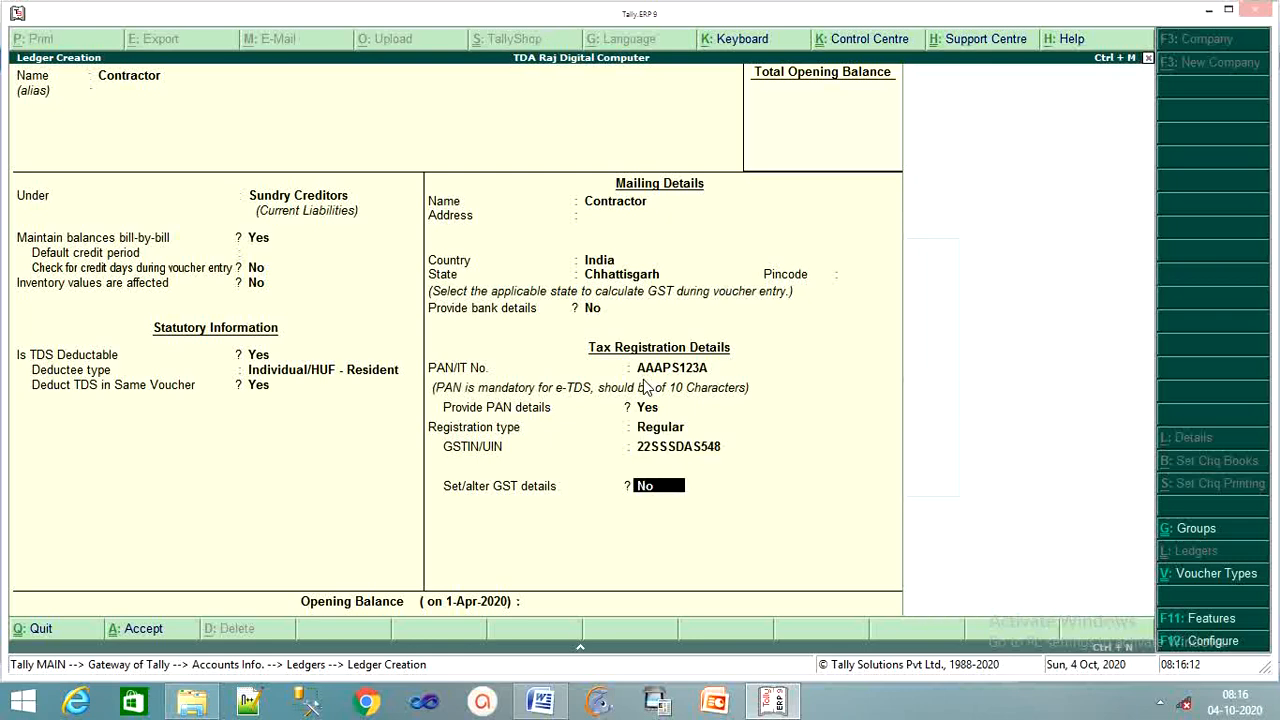
pyautogui.press('Return')
pyautogui.press('Return')
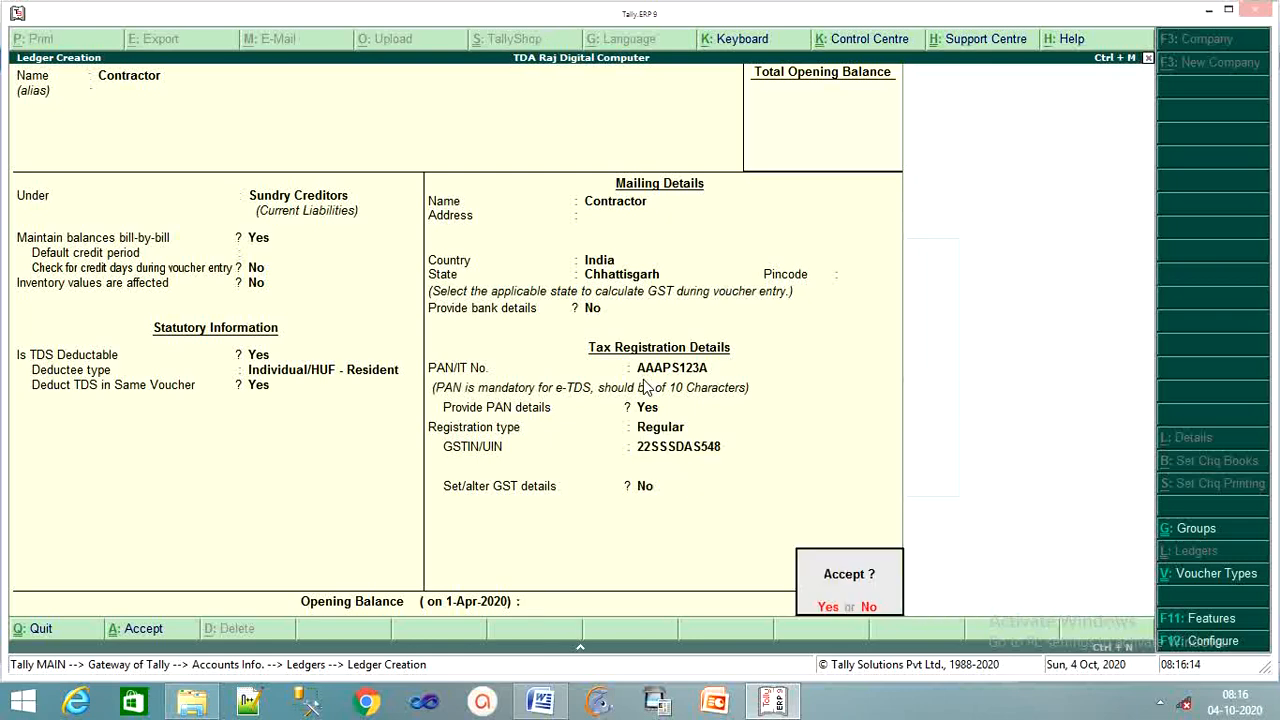
pyautogui.press('Return')
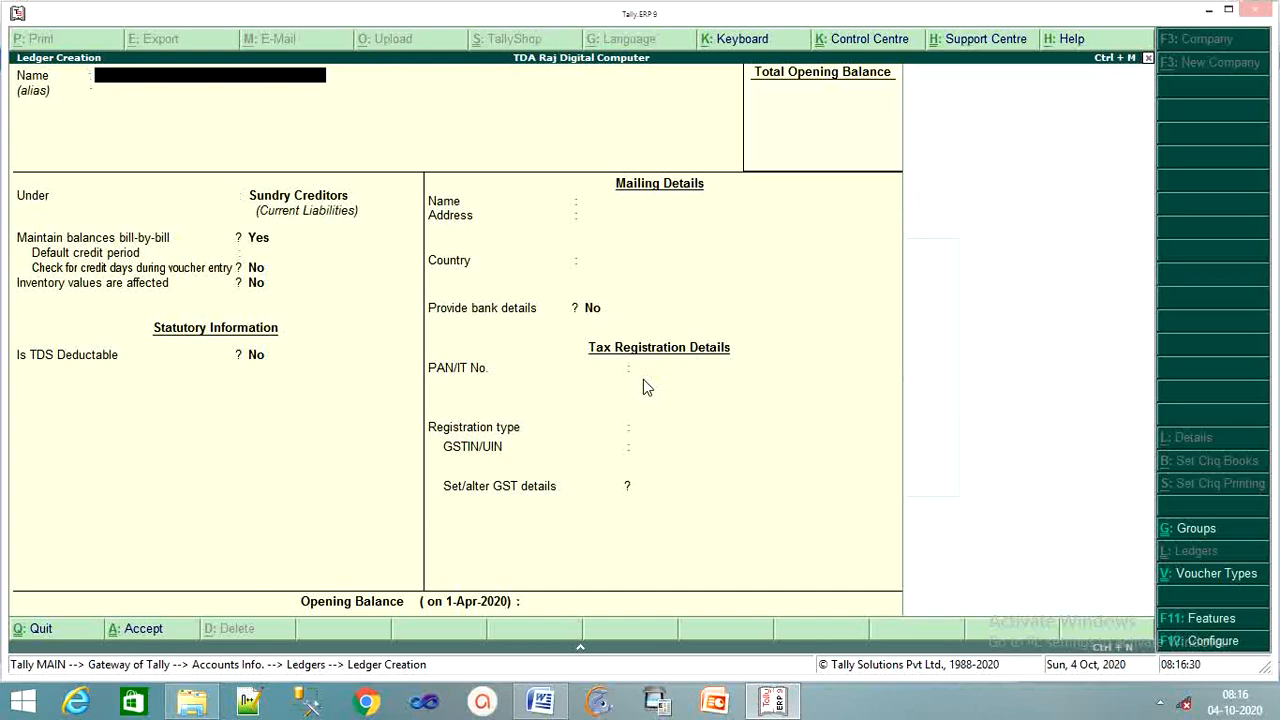
# Name the new ledger 'TDS on Job Contract' and place it under Duties & Taxes
pyautogui.write('T')
pyautogui.write('ds Pm')
pyautogui.press('BackSpace')
pyautogui.press('BackSpace')
pyautogui.press('BackSpace')
pyautogui.press('BackSpace')
pyautogui.press('BackSpace')
pyautogui.write('DS on Job Contract')
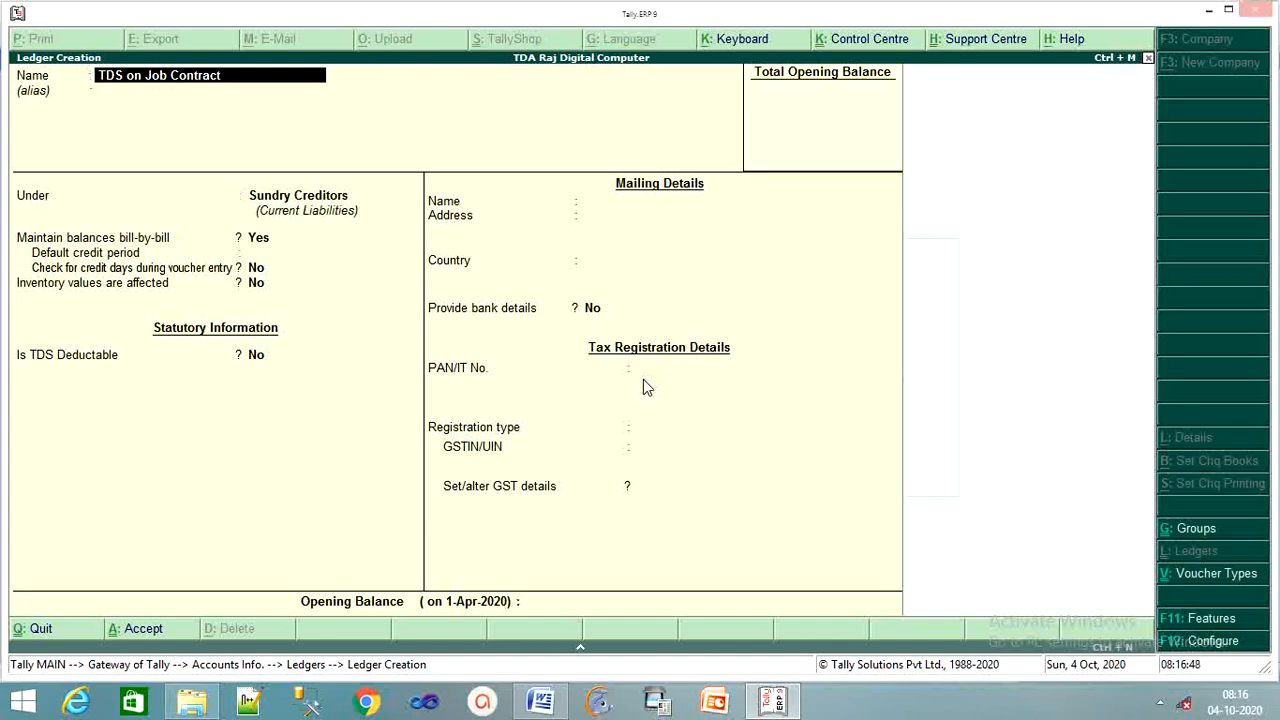
pyautogui.press('Return')
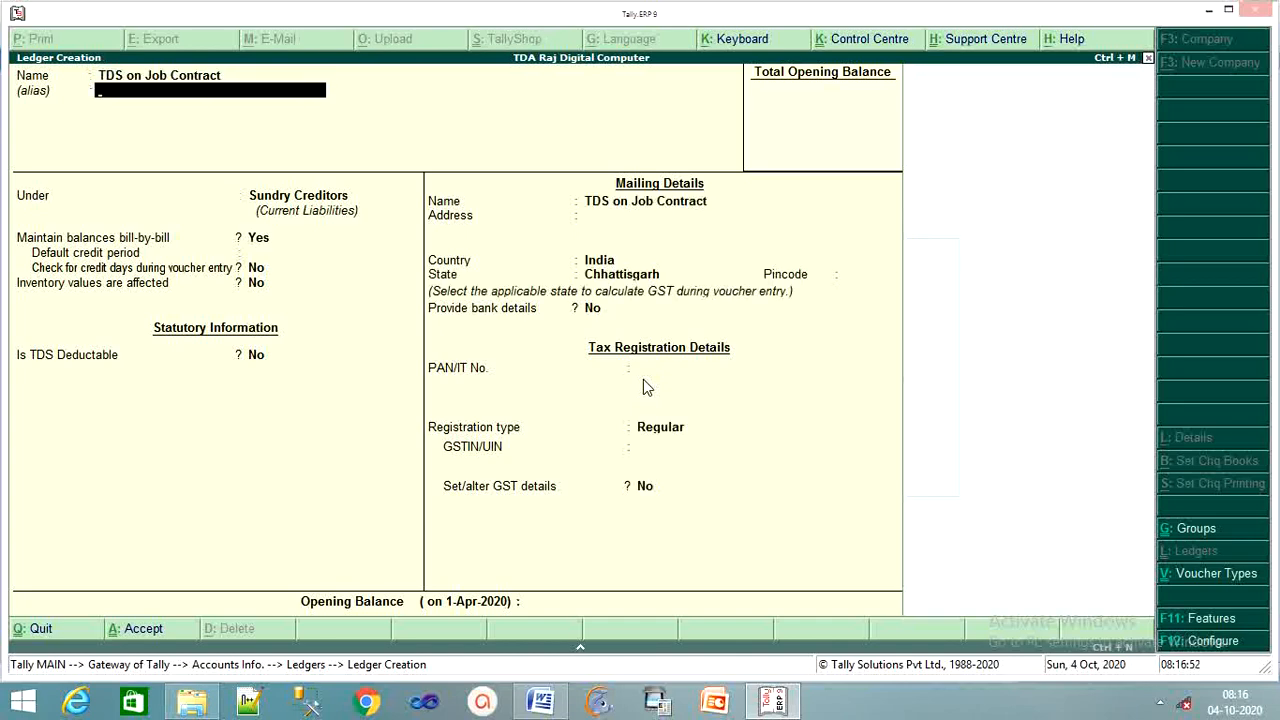
pyautogui.press('Return')
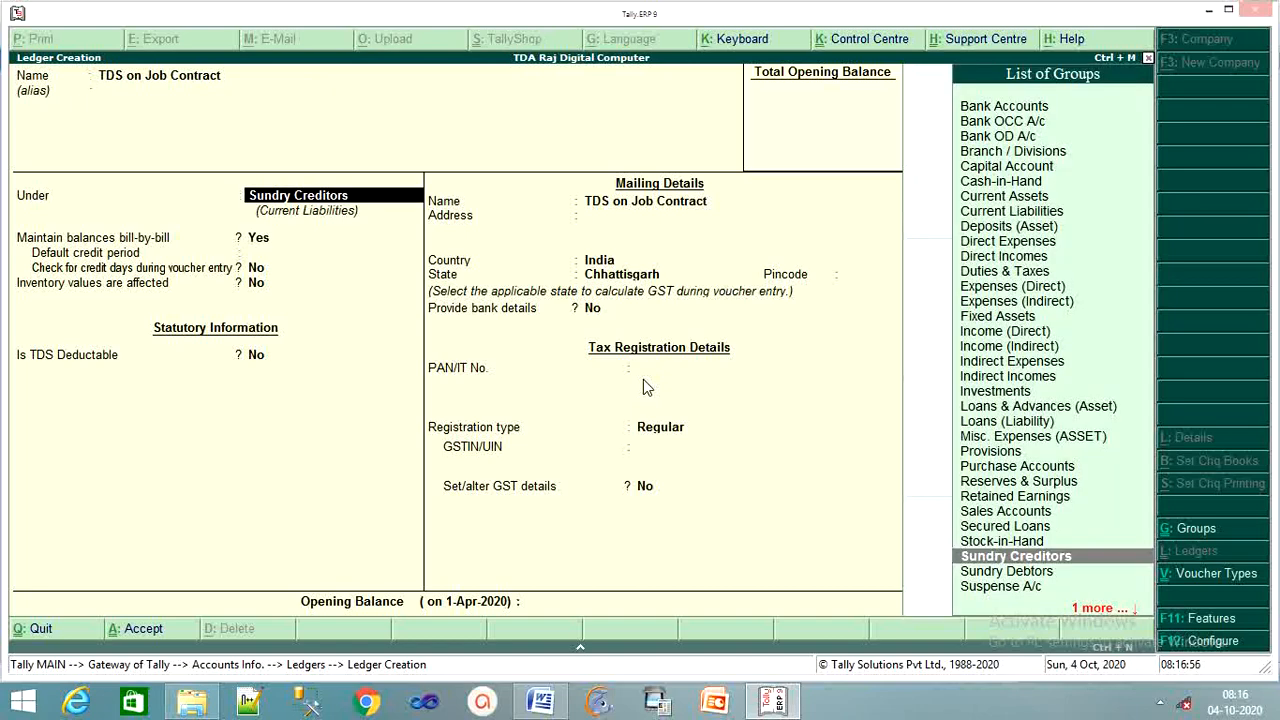
pyautogui.write('D')
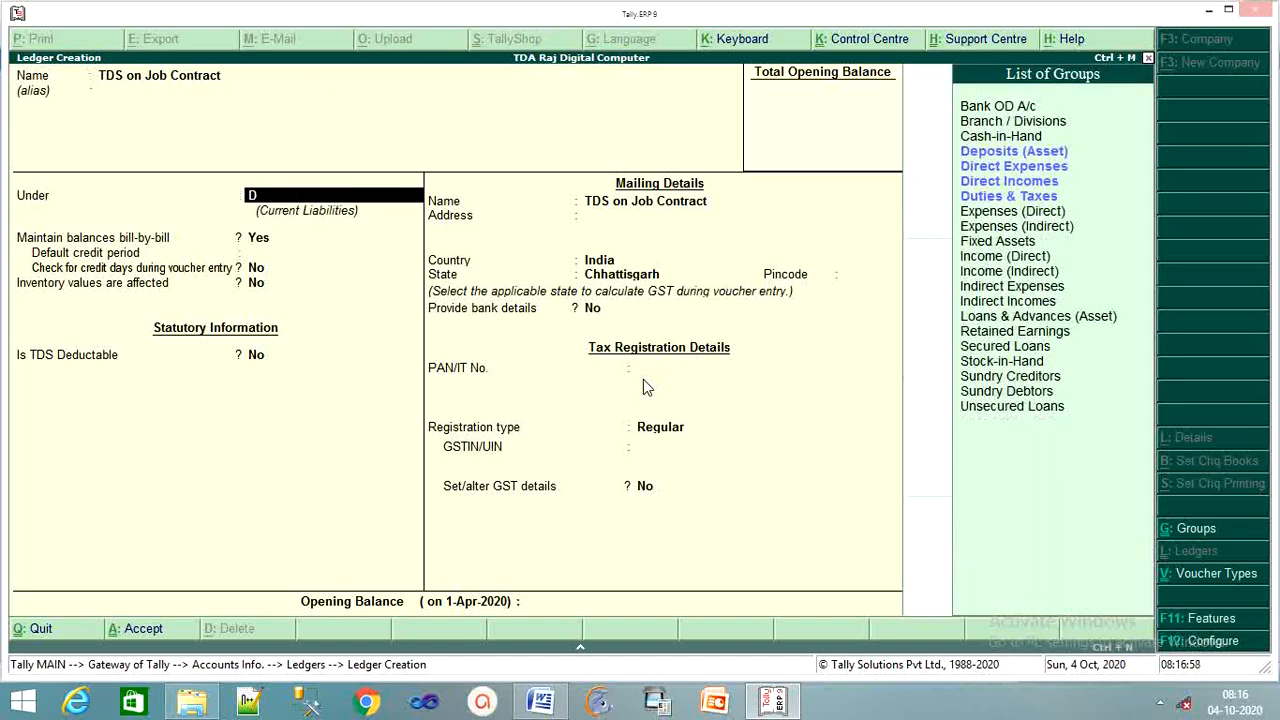
pyautogui.press('Down')
pyautogui.press('Down')
pyautogui.press('Down')
pyautogui.press('Down')
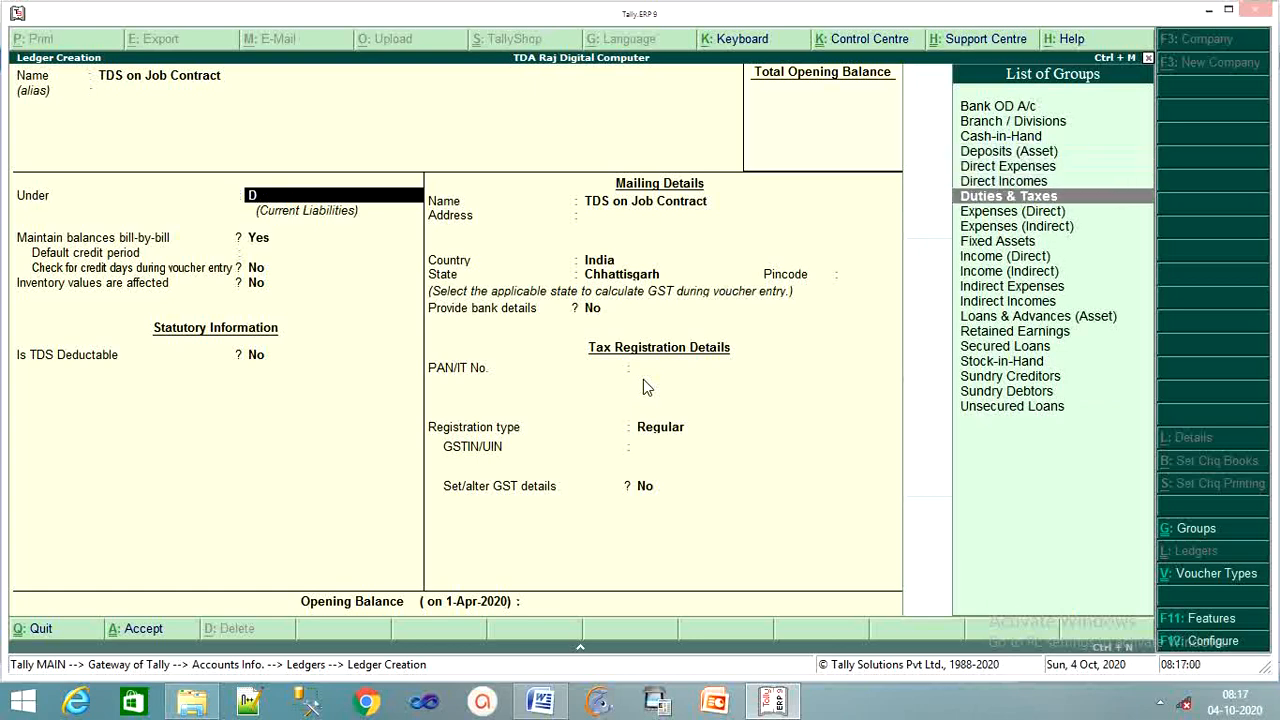
pyautogui.press('Return')
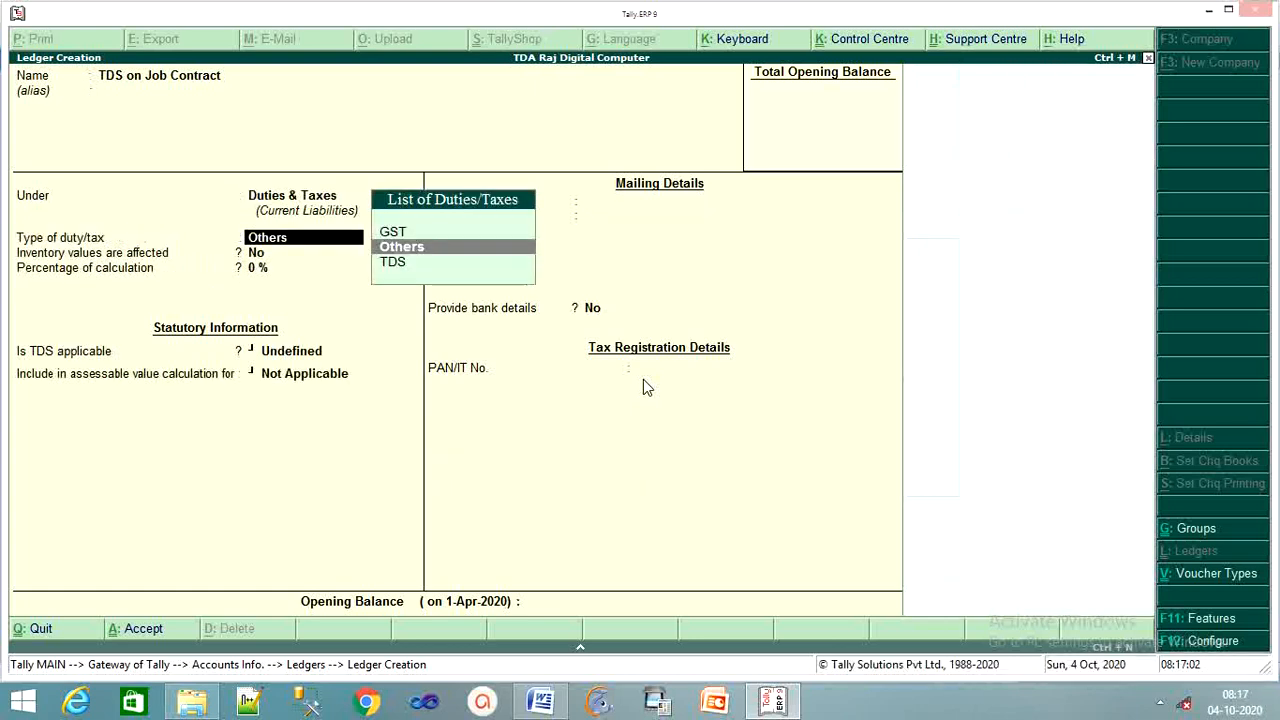
# Set duty type TDS with nature of payment Payment of Contractor, and save the ledger
pyautogui.press('Down')
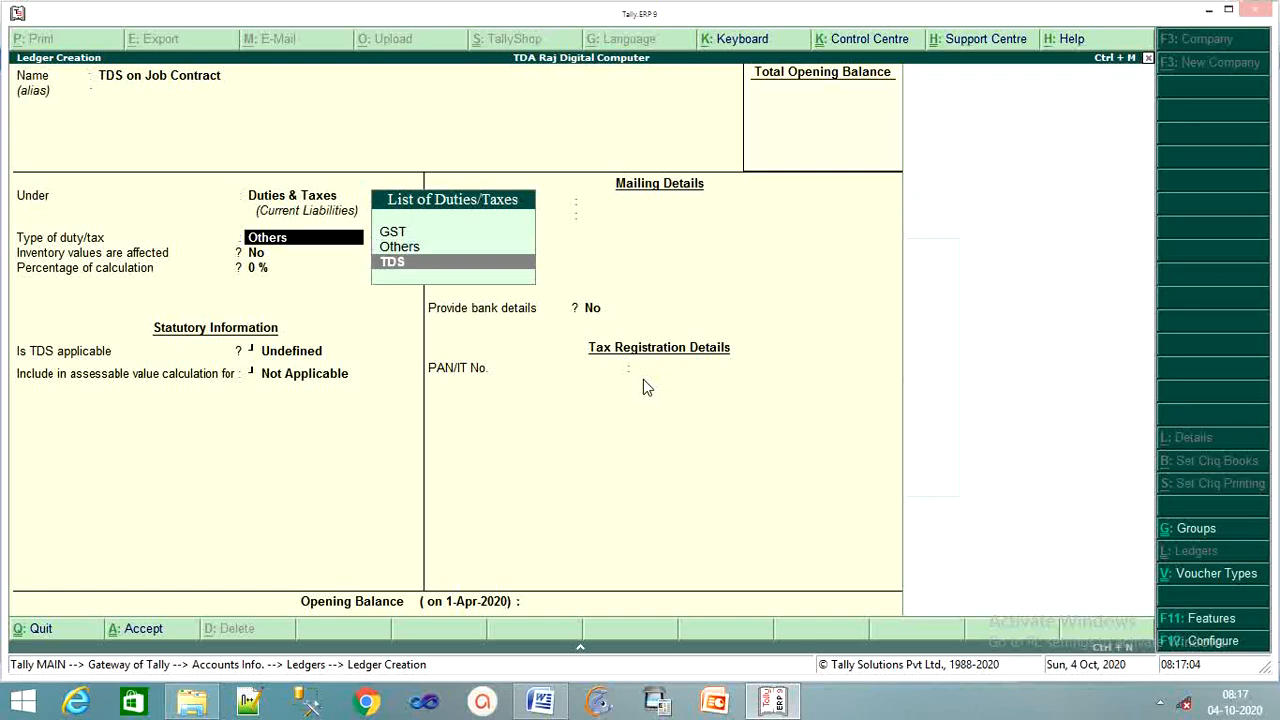
pyautogui.press('Return')
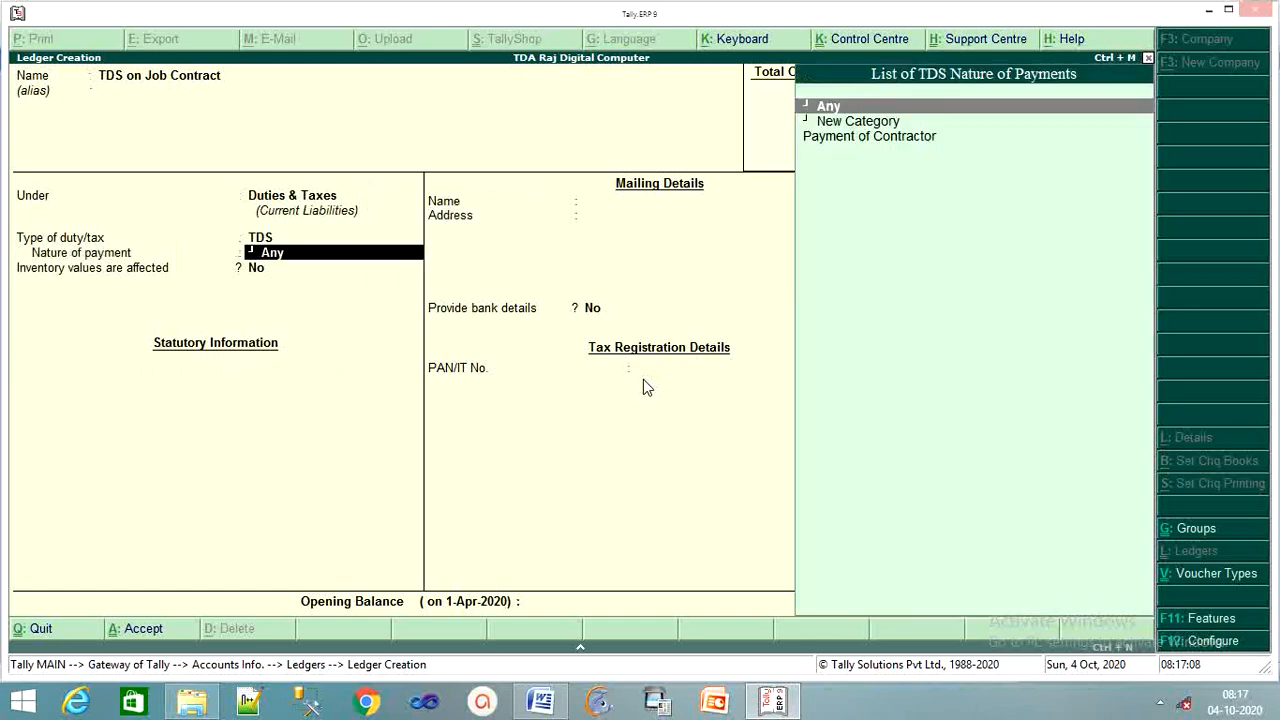
pyautogui.press('Down')
pyautogui.press('Down')
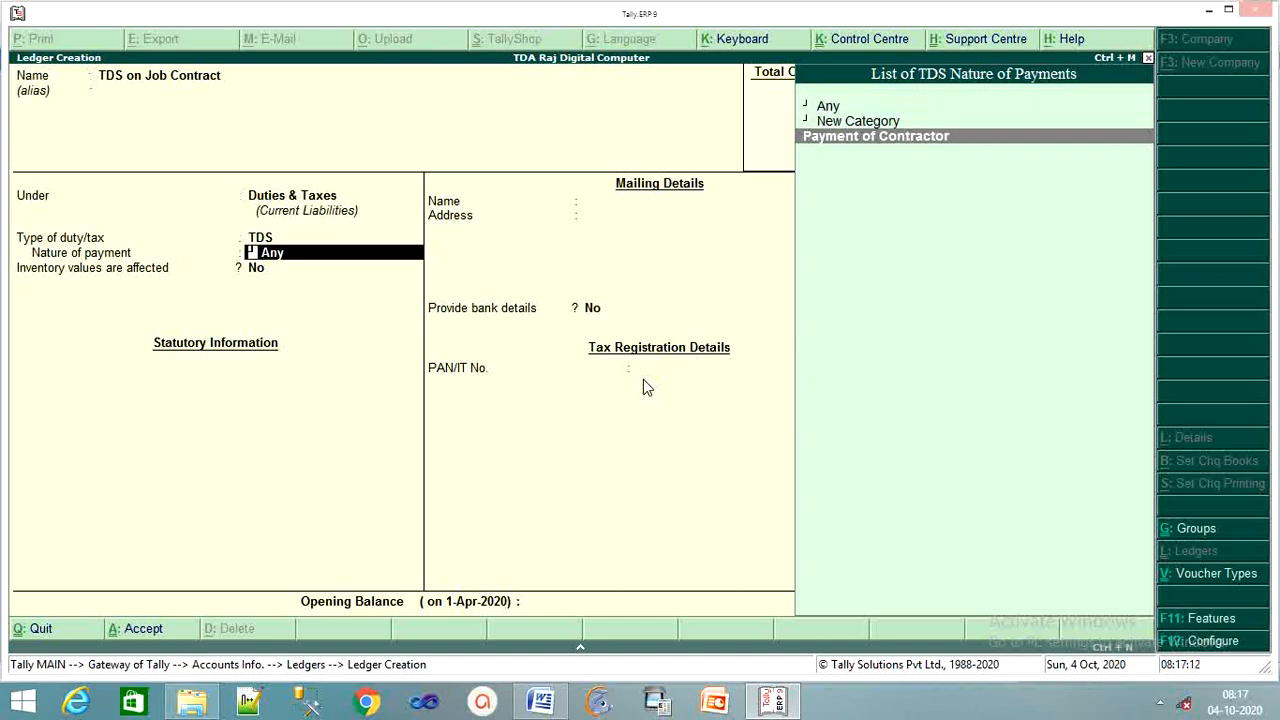
pyautogui.press('Return')
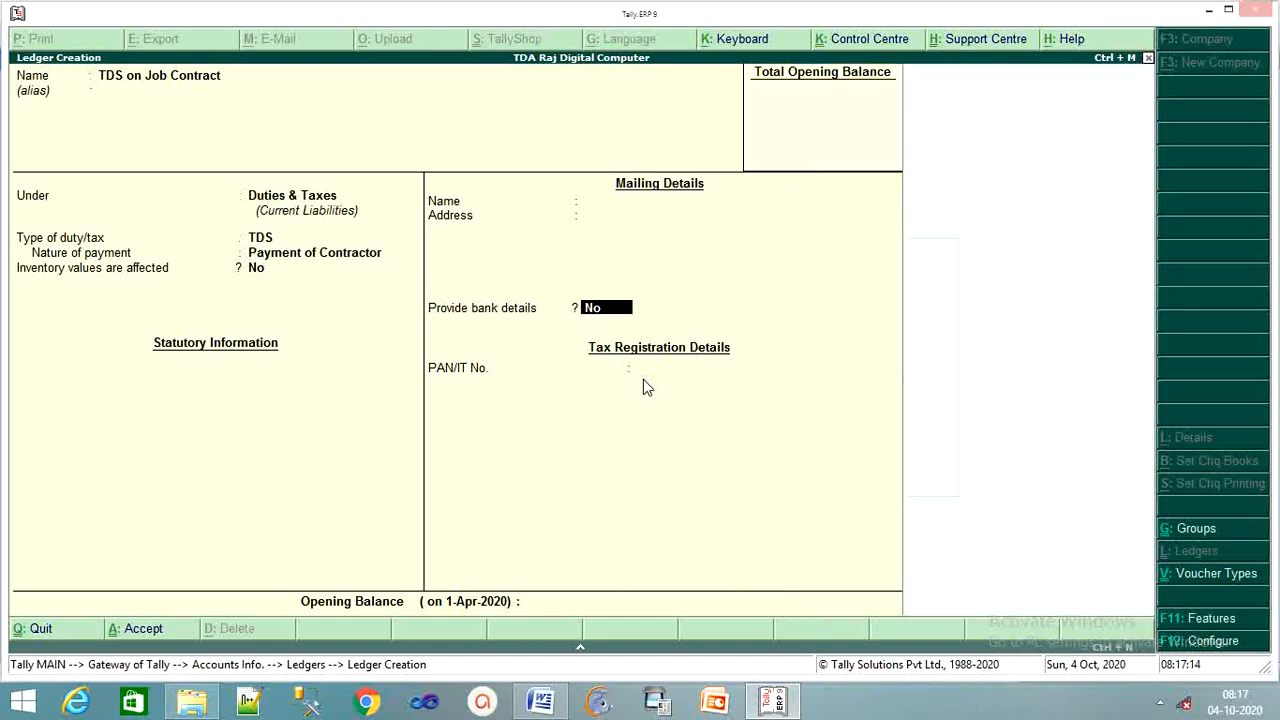
pyautogui.press('Return')
pyautogui.press('Return')
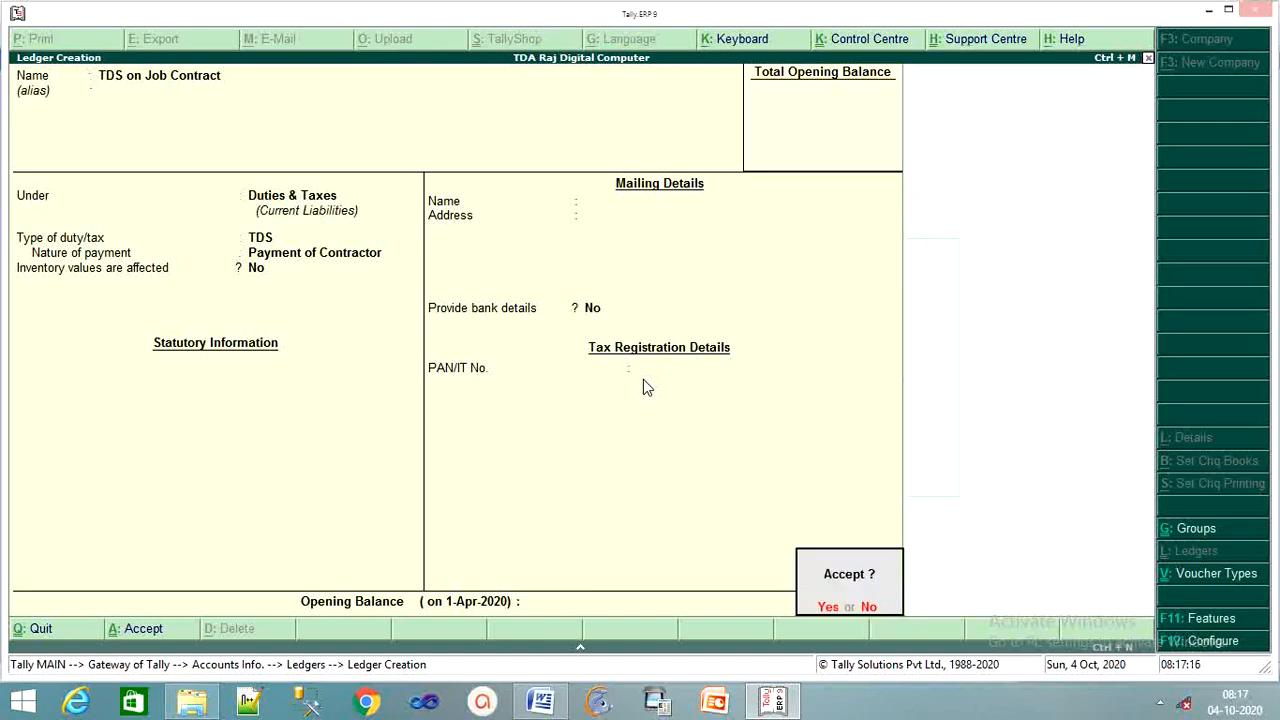
pyautogui.press('Return')
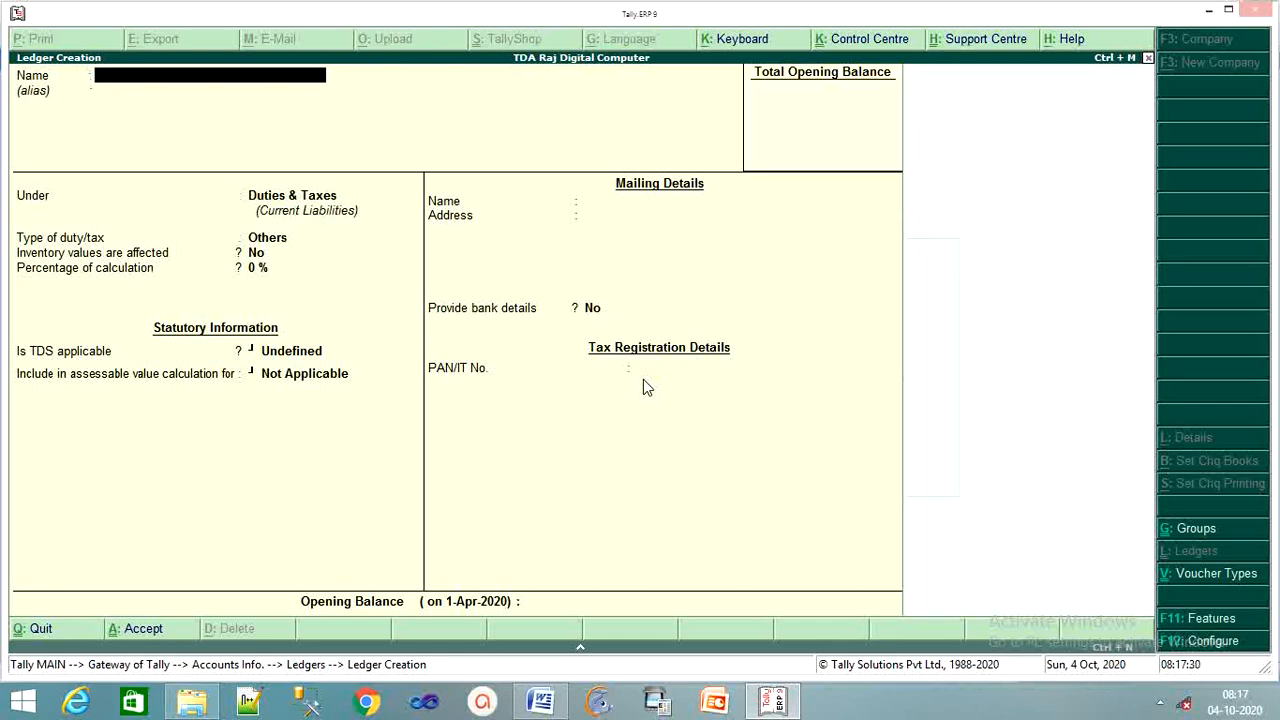
# Leave ledger creation and return to the Gateway of Tally
pyautogui.press('Escape')
pyautogui.press('y')
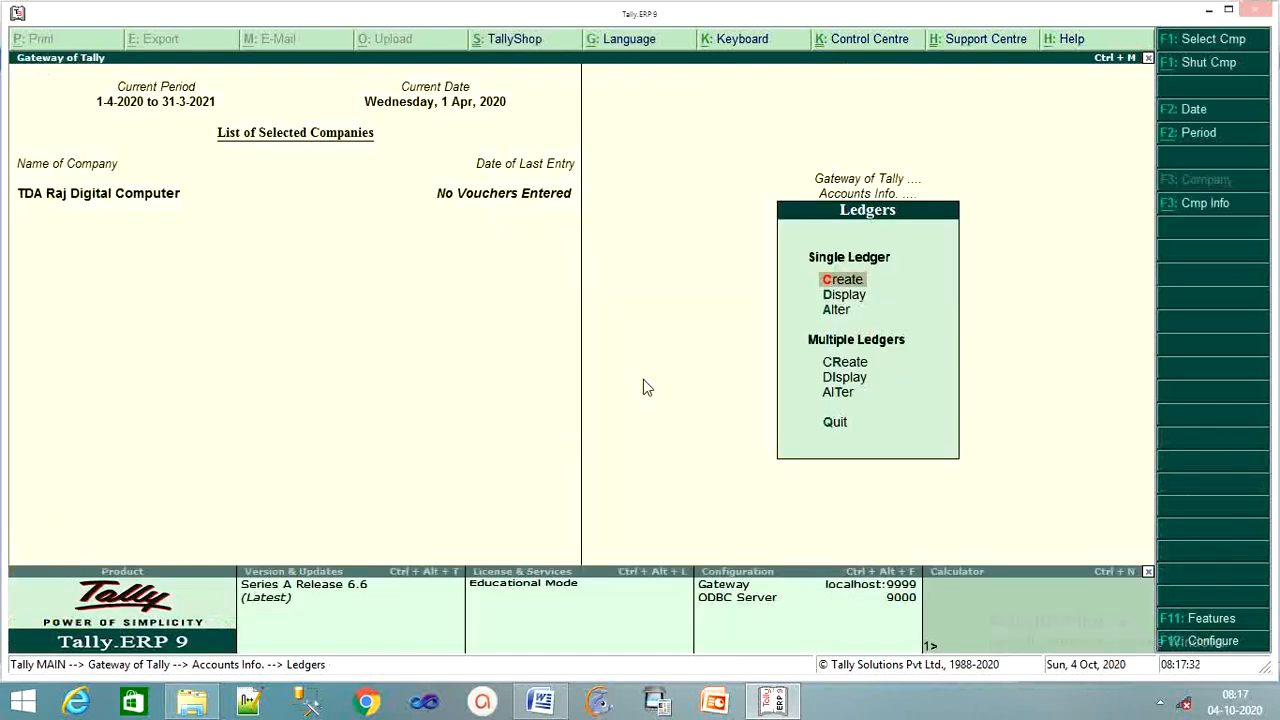
pyautogui.press('Escape')
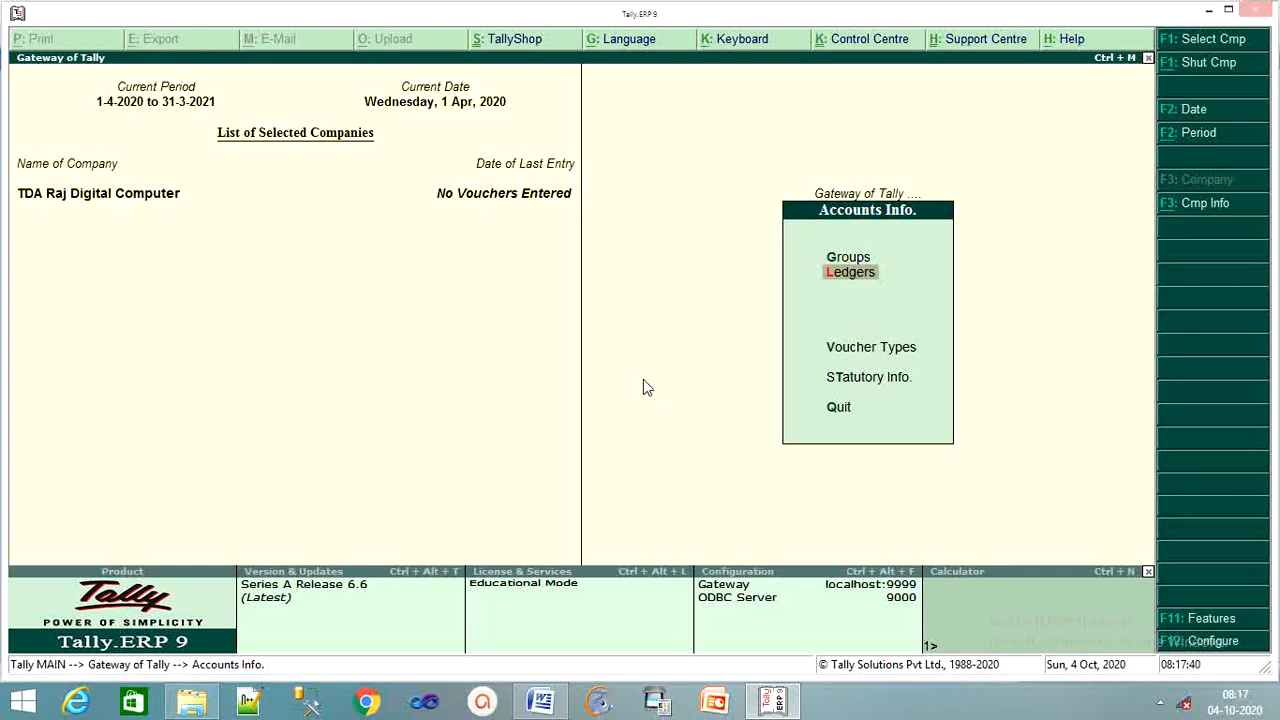
pyautogui.press('Escape')
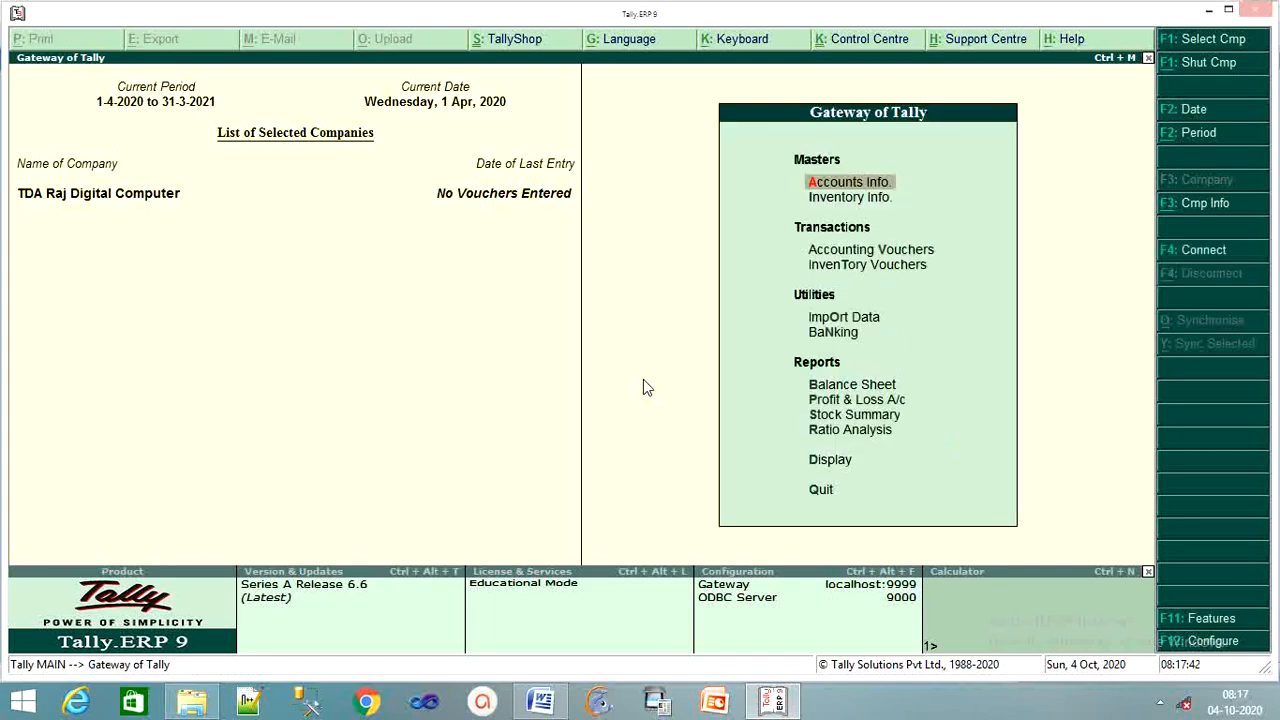
# Open Form 26Q via Display > Statutory Reports > TDS Reports and begin a statutory payment
pyautogui.press('Down')
pyautogui.press('Down')
pyautogui.press('Down')
pyautogui.press('Down')
pyautogui.press('Down')
pyautogui.press('Down')
pyautogui.press('Down')
pyautogui.press('Down')
pyautogui.press('Down')
pyautogui.press('Down')
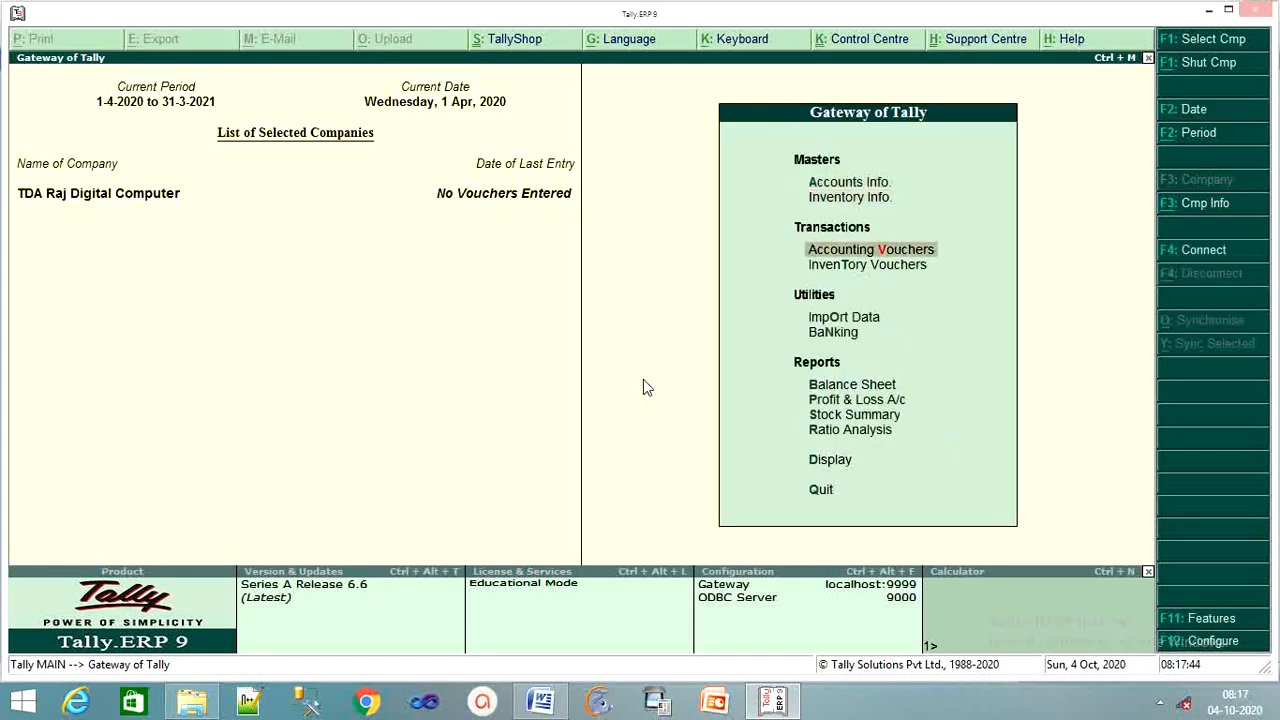
pyautogui.press('Return')
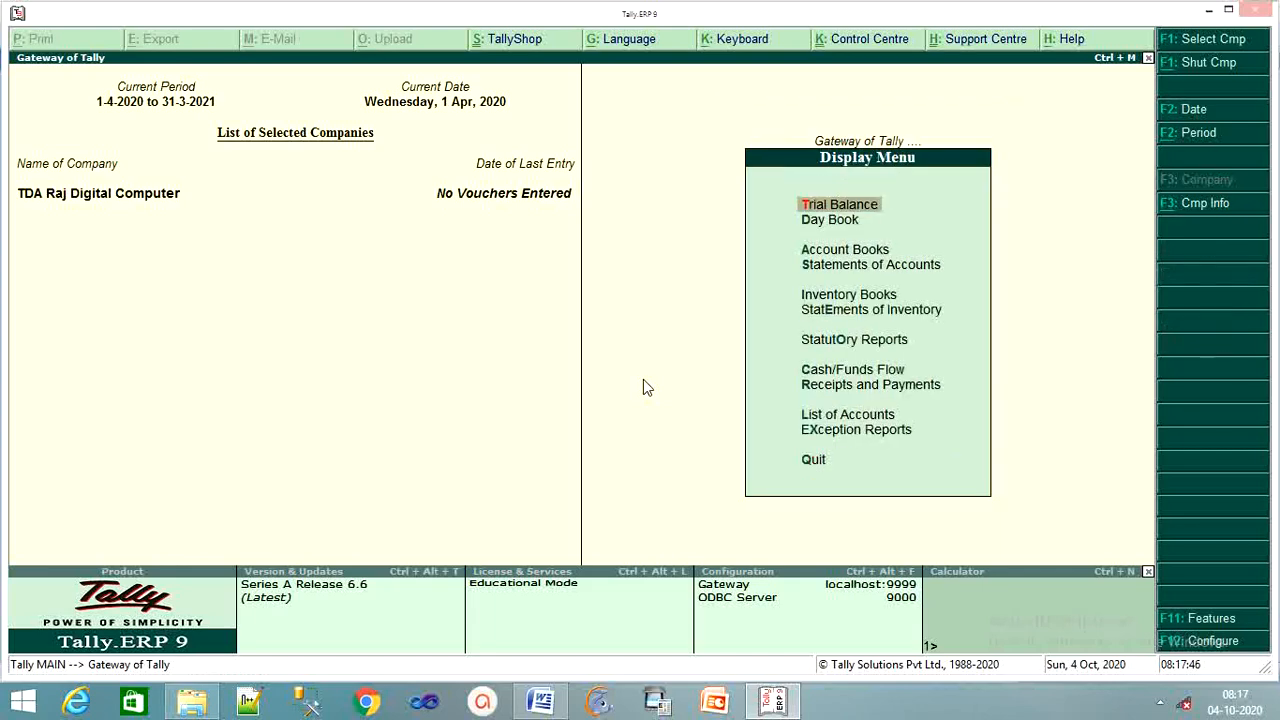
pyautogui.press('Down')
pyautogui.press('Down')
pyautogui.press('Down')
pyautogui.press('Down')
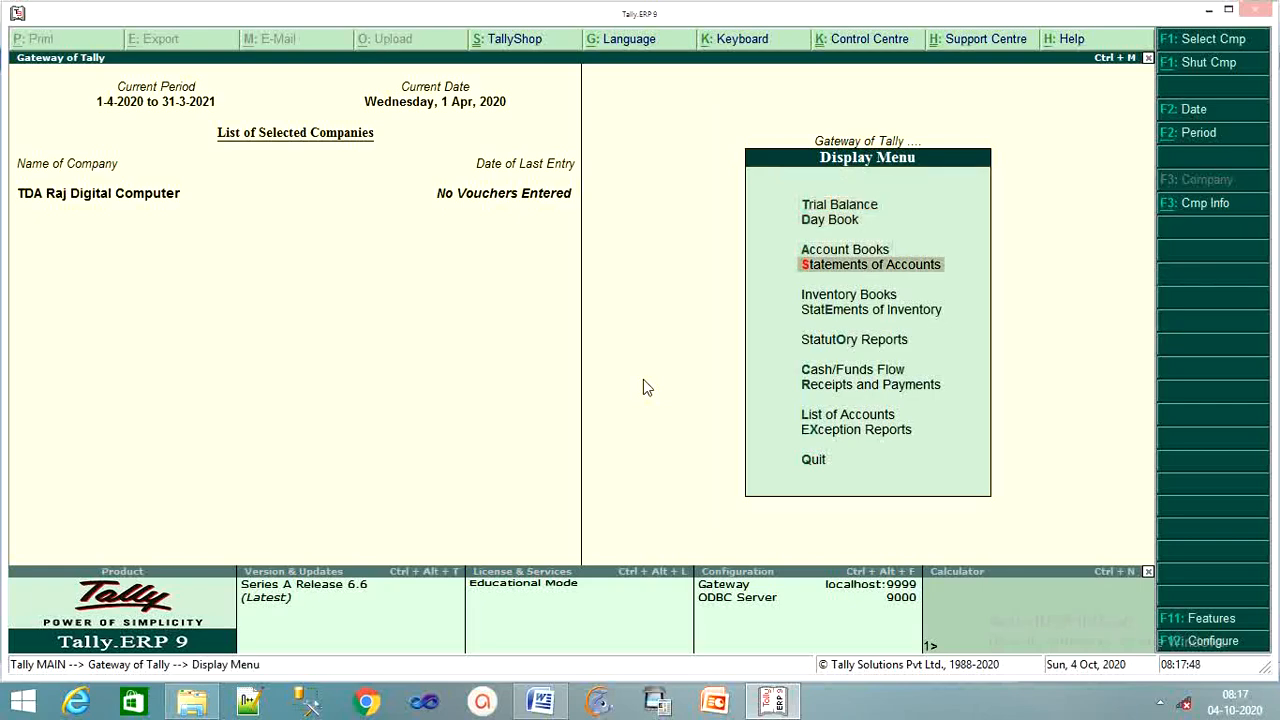
pyautogui.press('Down')
pyautogui.press('Down')
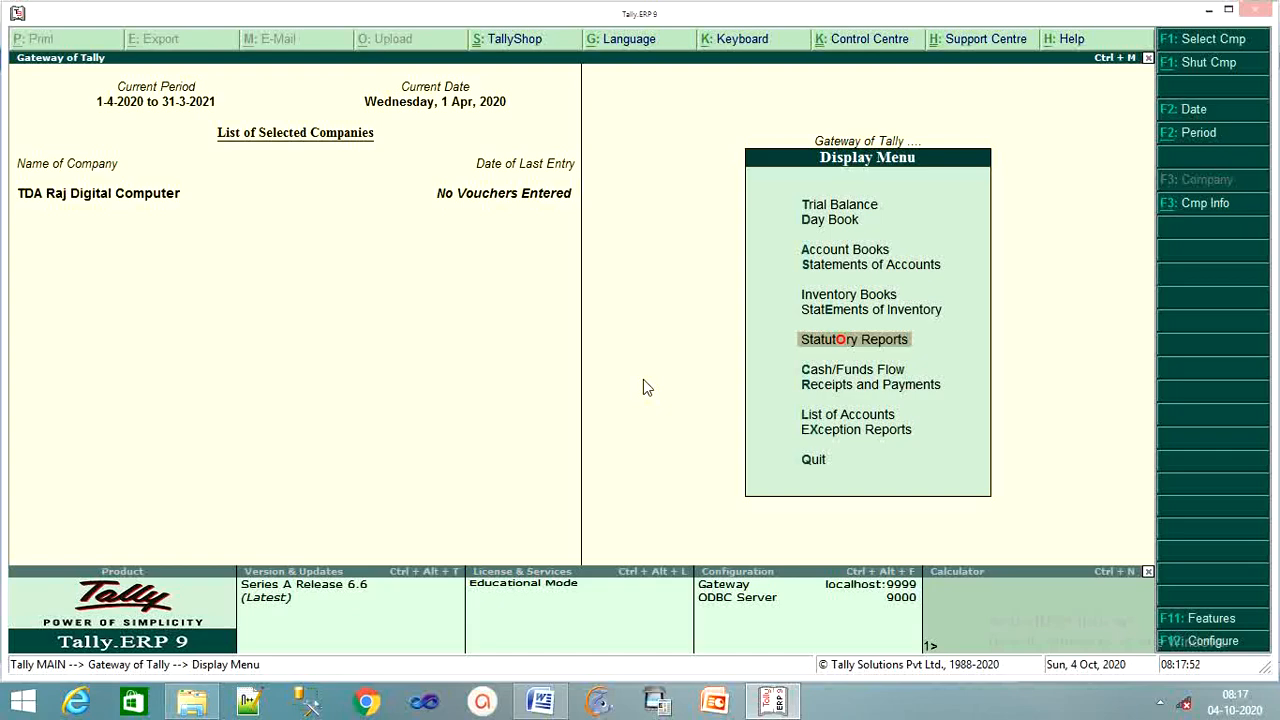
pyautogui.press('Return')
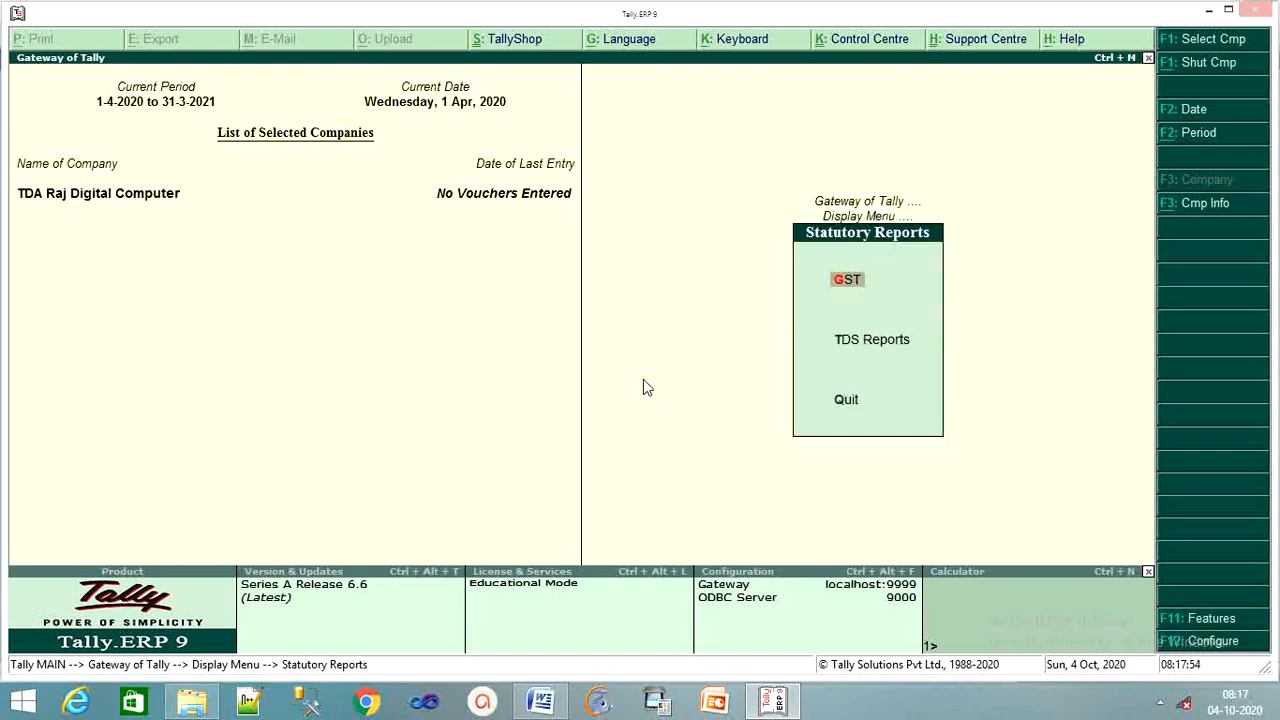
pyautogui.press('Down')
pyautogui.press('Down')
pyautogui.press('Up')
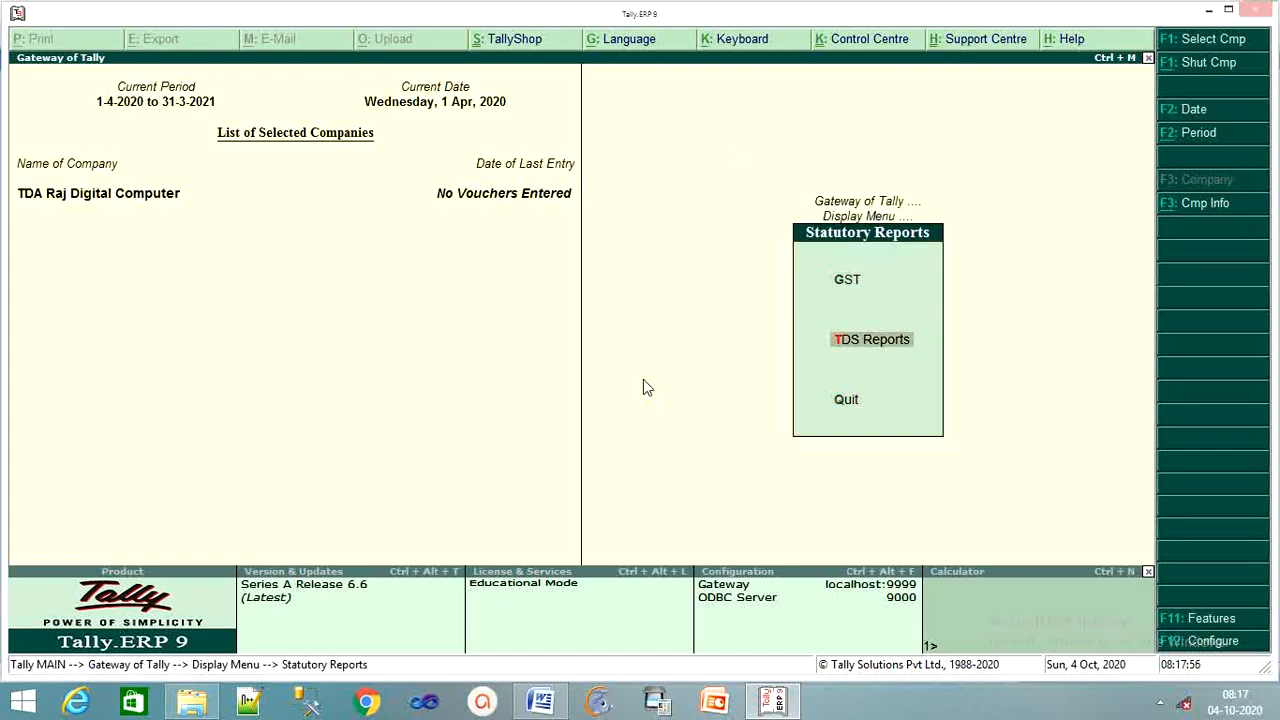
pyautogui.press('Return')
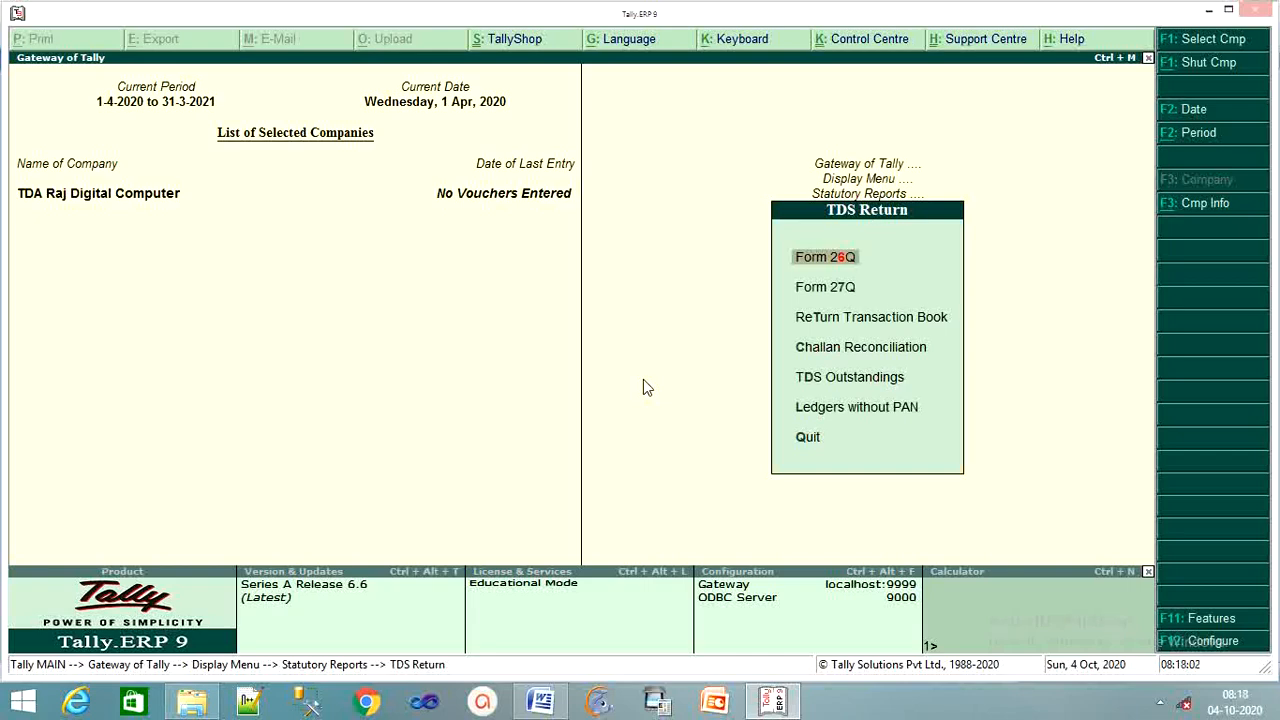
pyautogui.press('Return')
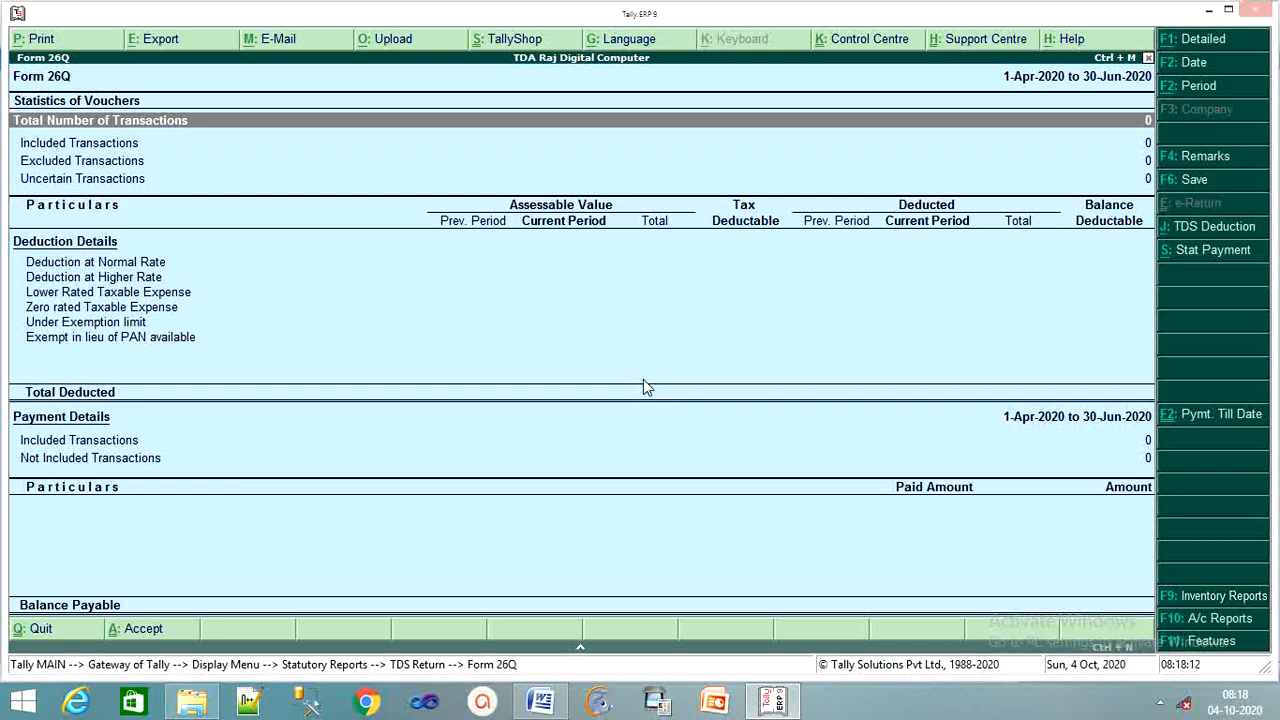
pyautogui.hotkey('alt', 's')
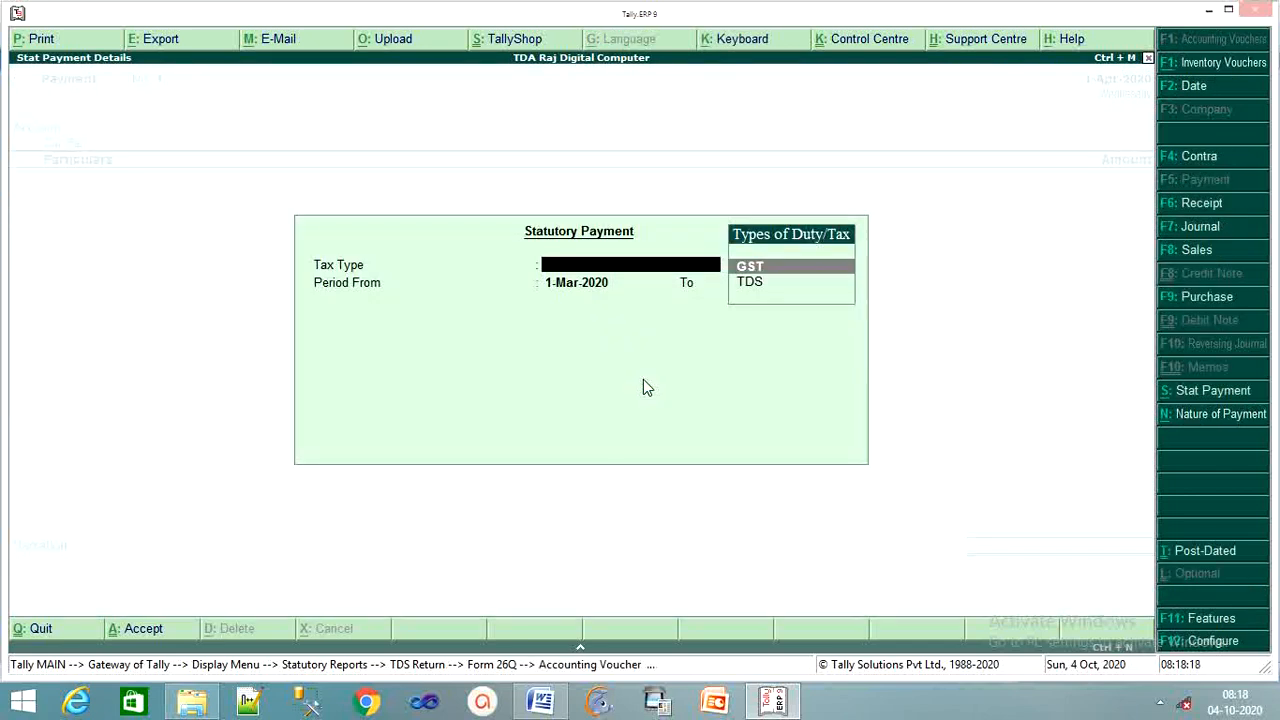
# Choose TDS for the period 1-Mar-2020 to 31-Mar-2020, deducted till 1-4-2020
pyautogui.press('Down')
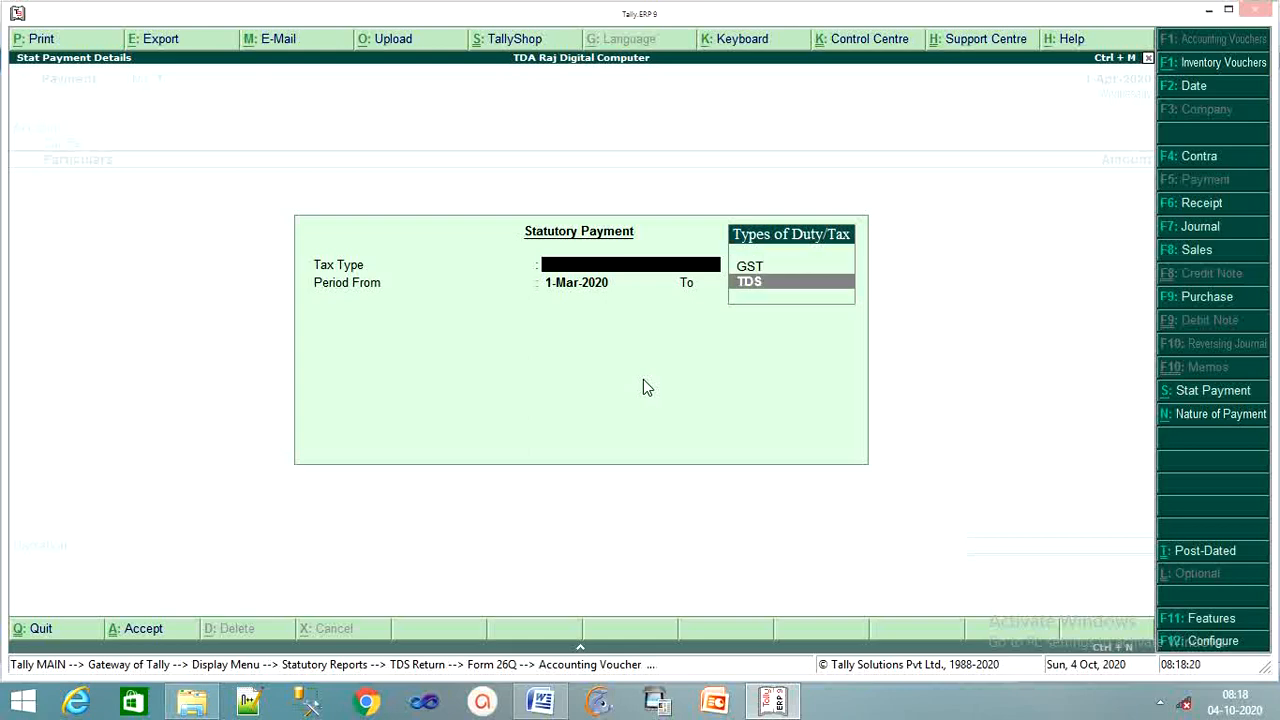
pyautogui.press('Return')
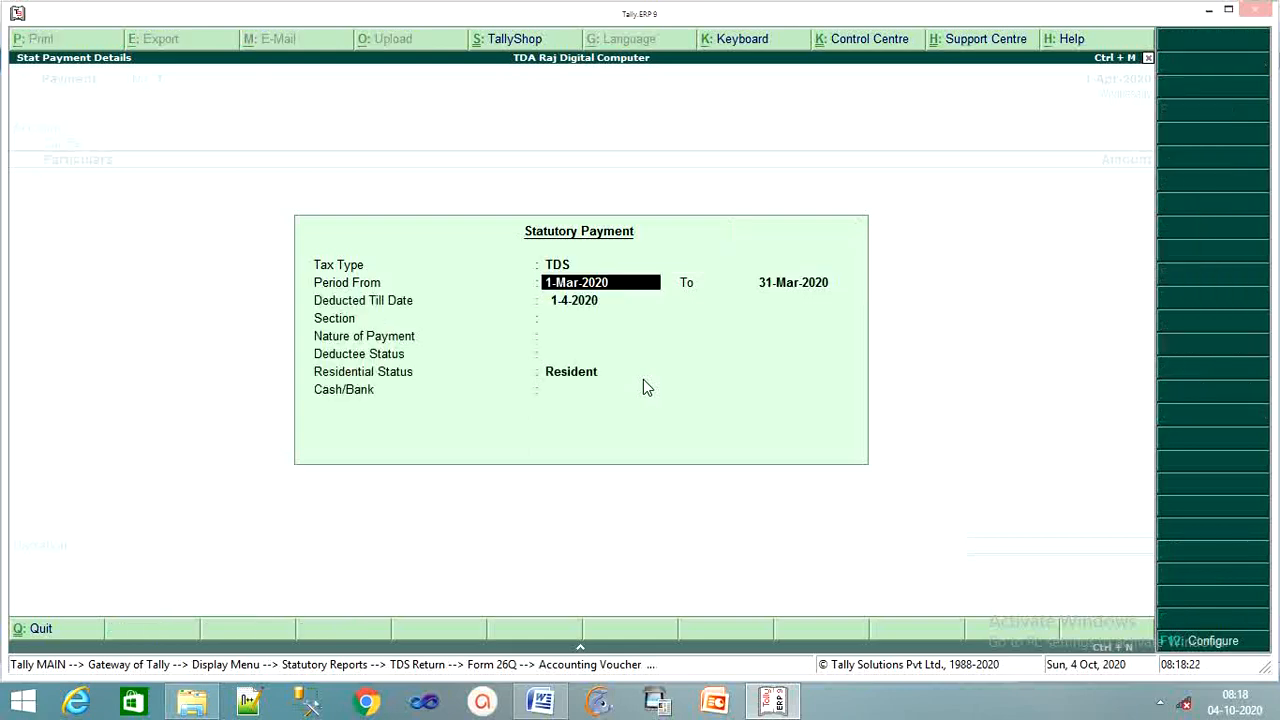
pyautogui.press('Return')
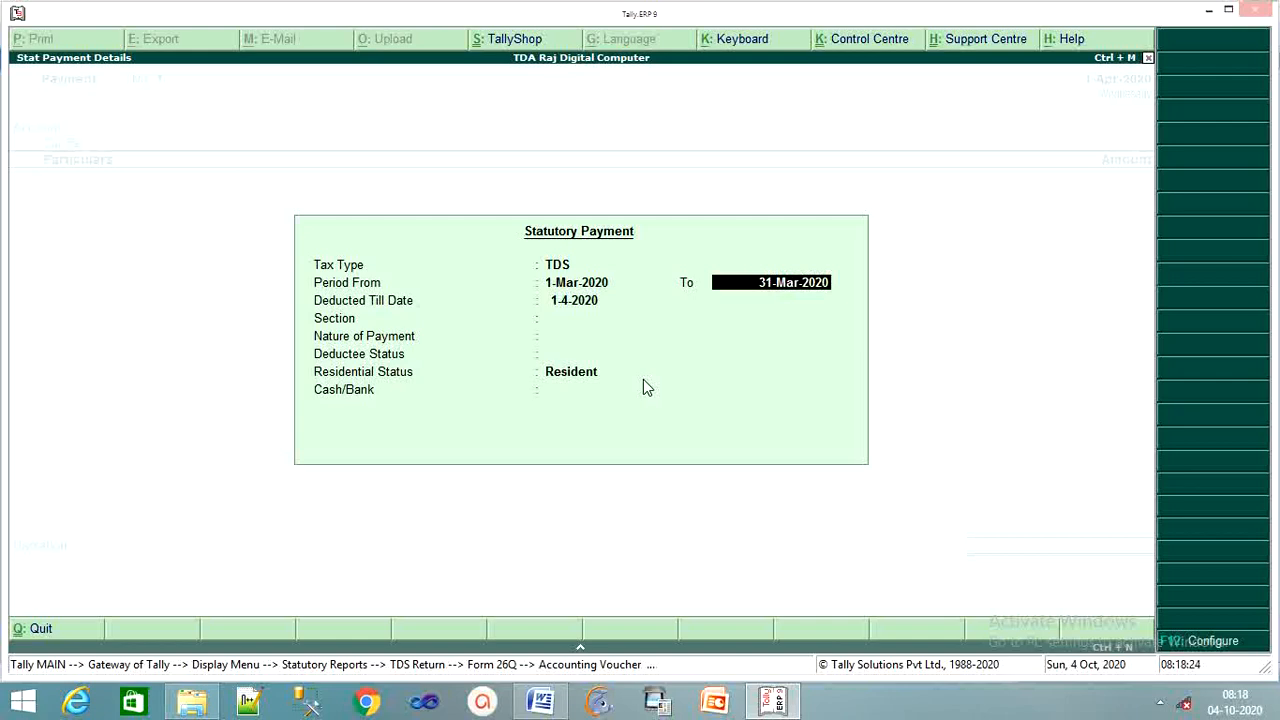
pyautogui.press('Return')
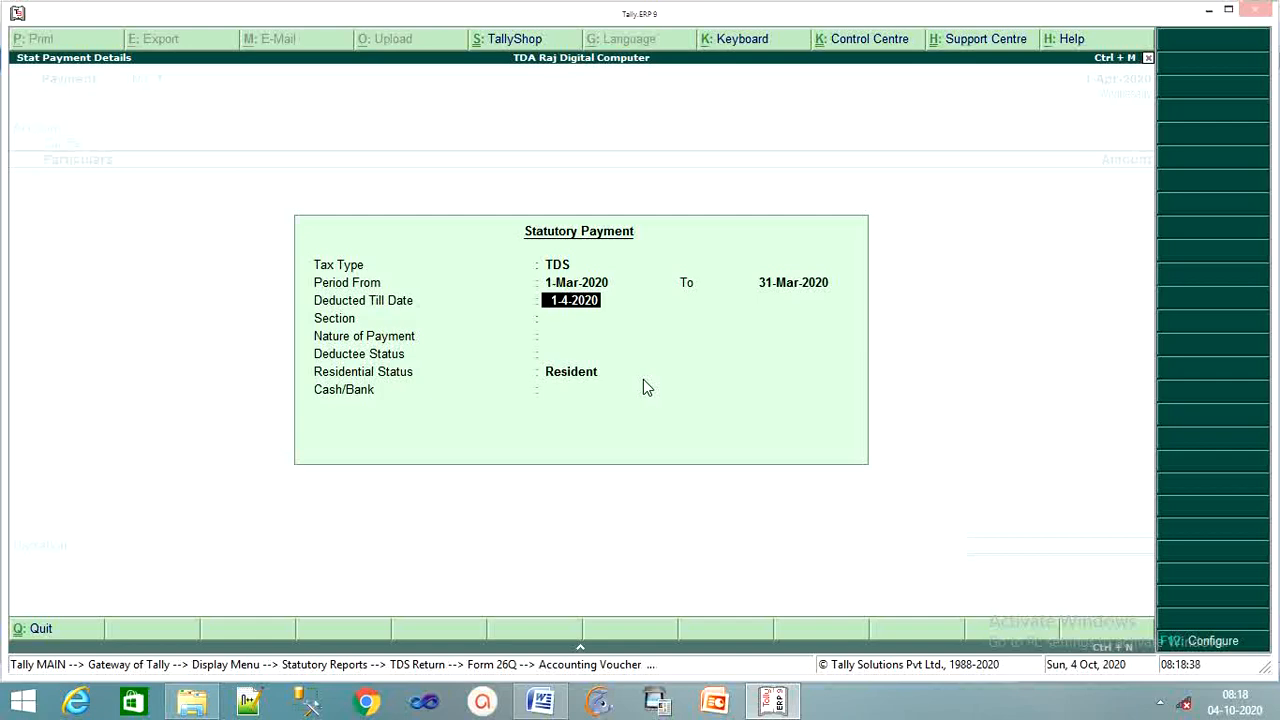
pyautogui.press('Return')
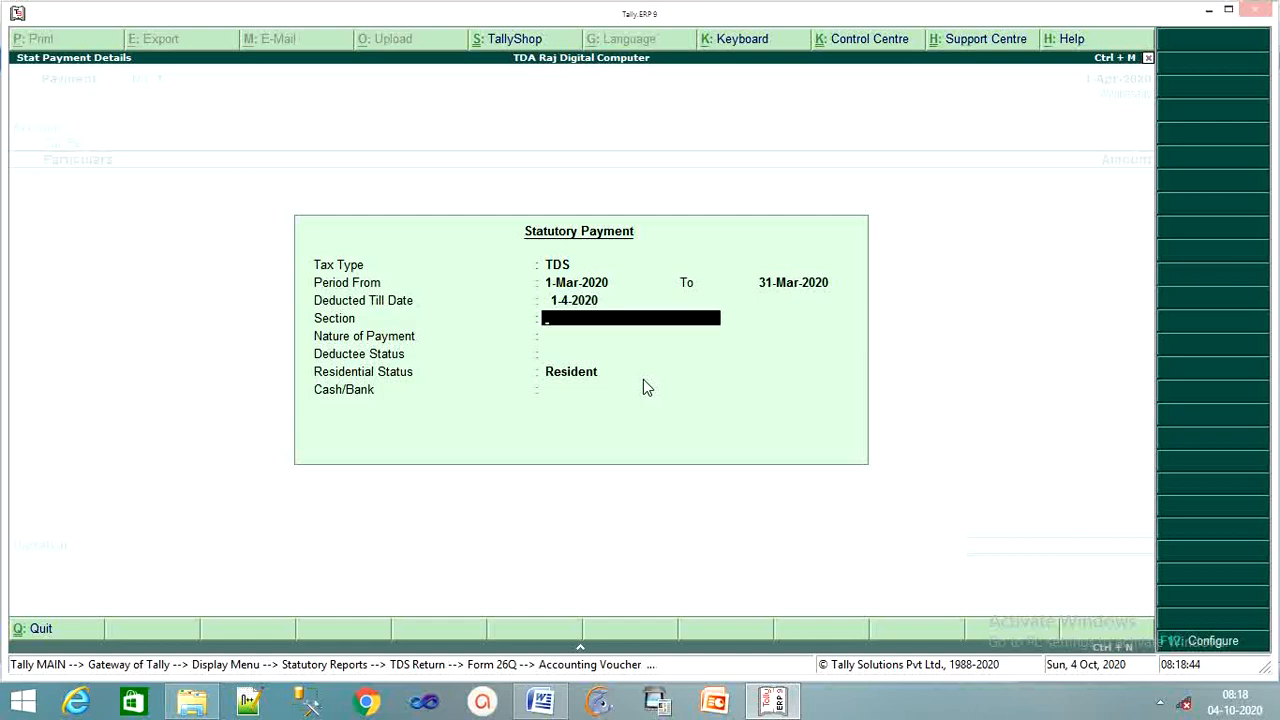
# Enter section 194c, Payment of Contractor, Non Company deductees, and pay from Cash
pyautogui.write('194c')
pyautogui.press('Return')
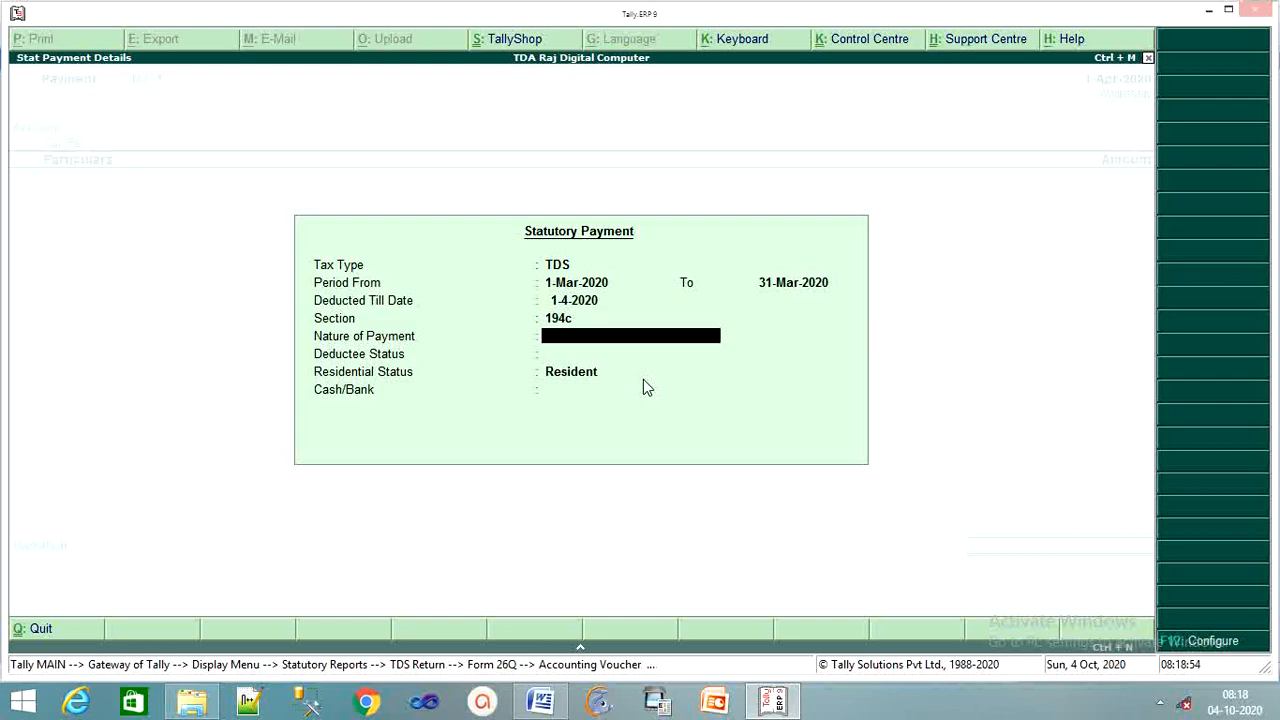
pyautogui.write('Payment of Contractor')
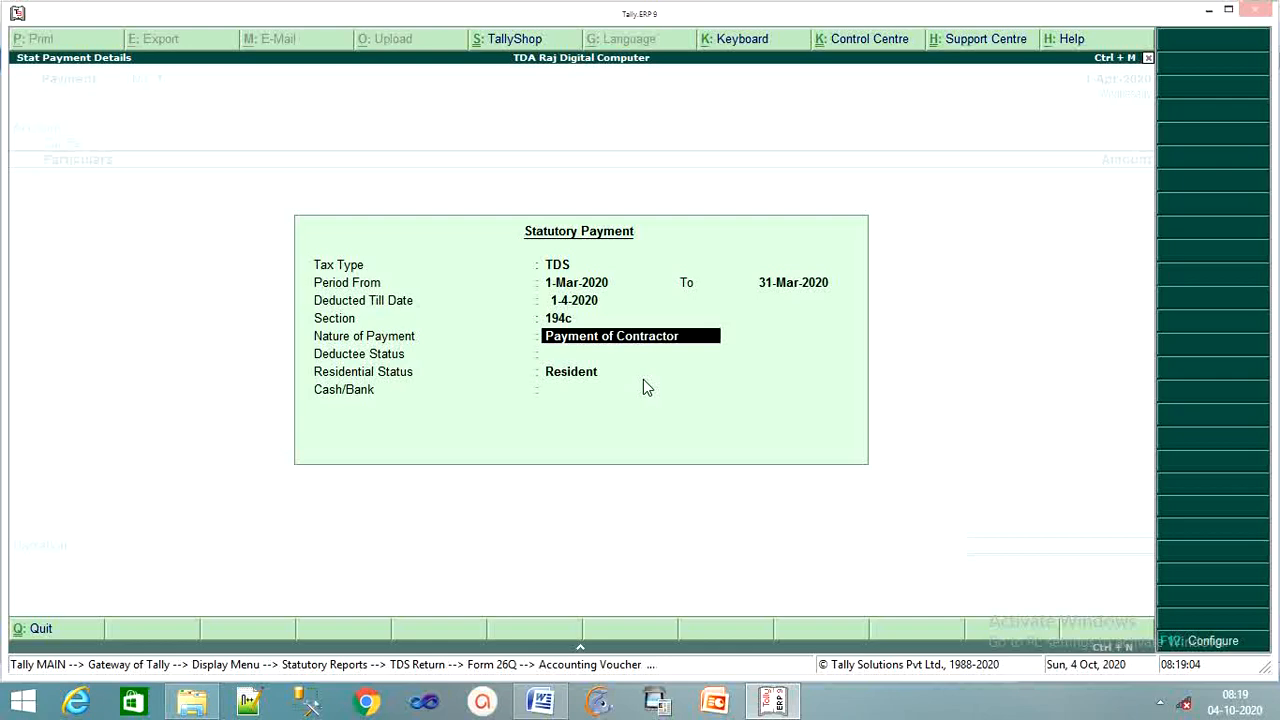
pyautogui.press('Return')
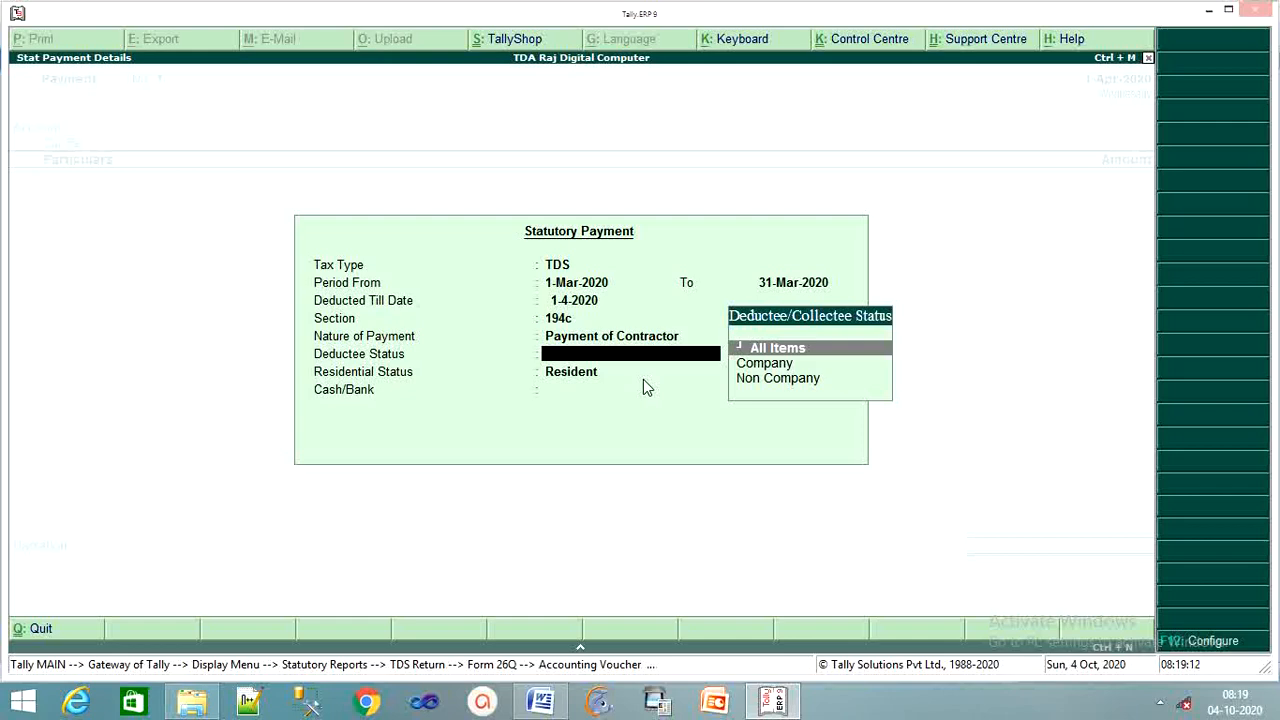
pyautogui.press('Down')
pyautogui.press('Down')
pyautogui.press('Return')
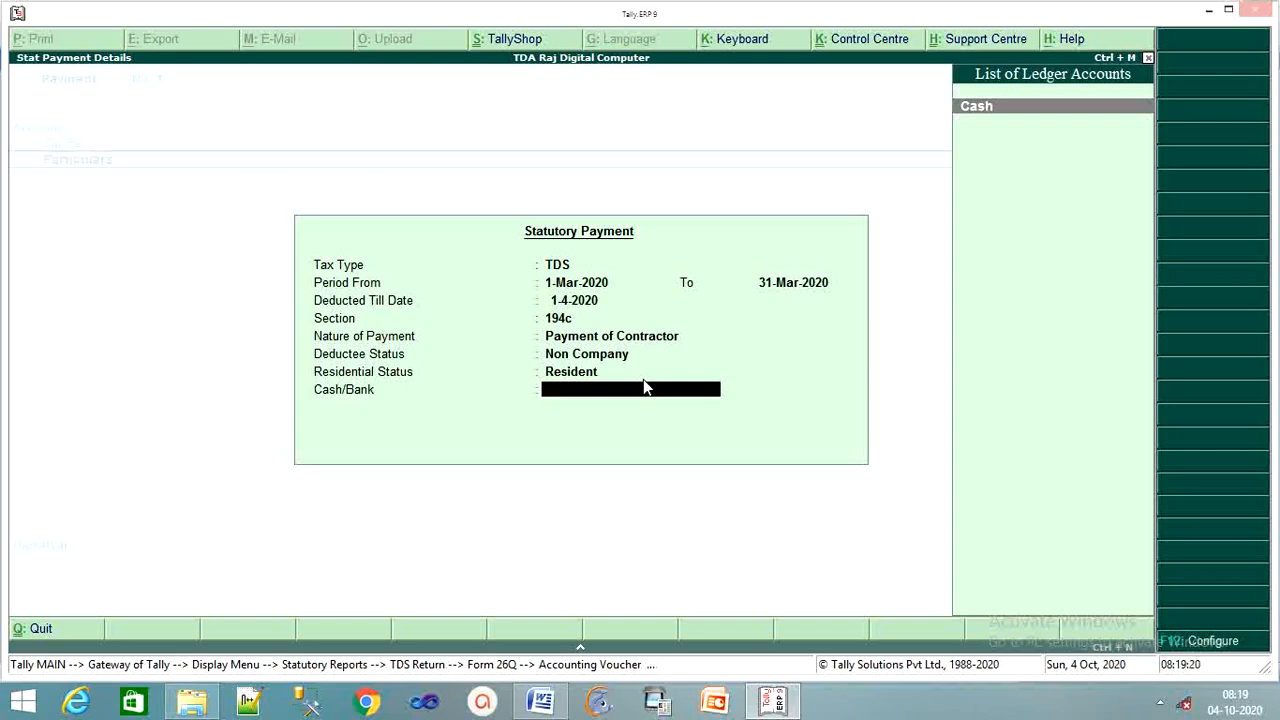
pyautogui.press('Return')
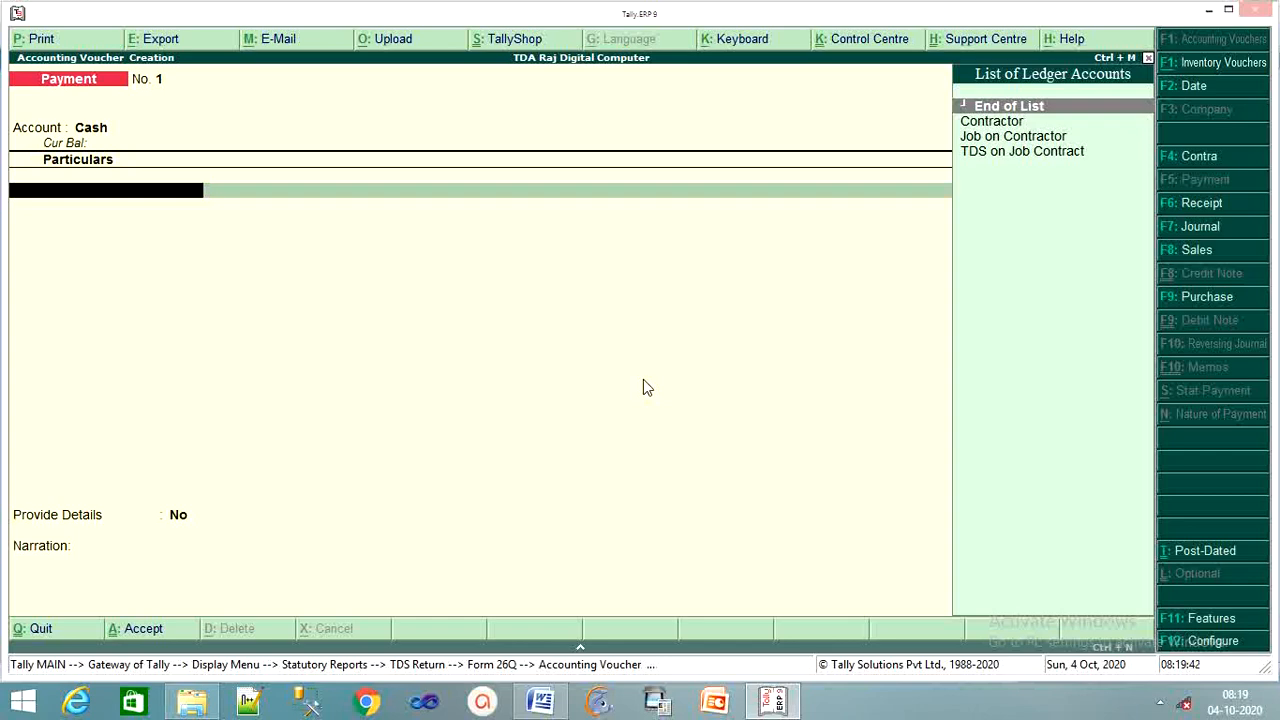
# Debit TDS on Job Contract for 3,000 with payment type Others
pyautogui.press('Down')
pyautogui.press('Down')
pyautogui.press('Down')
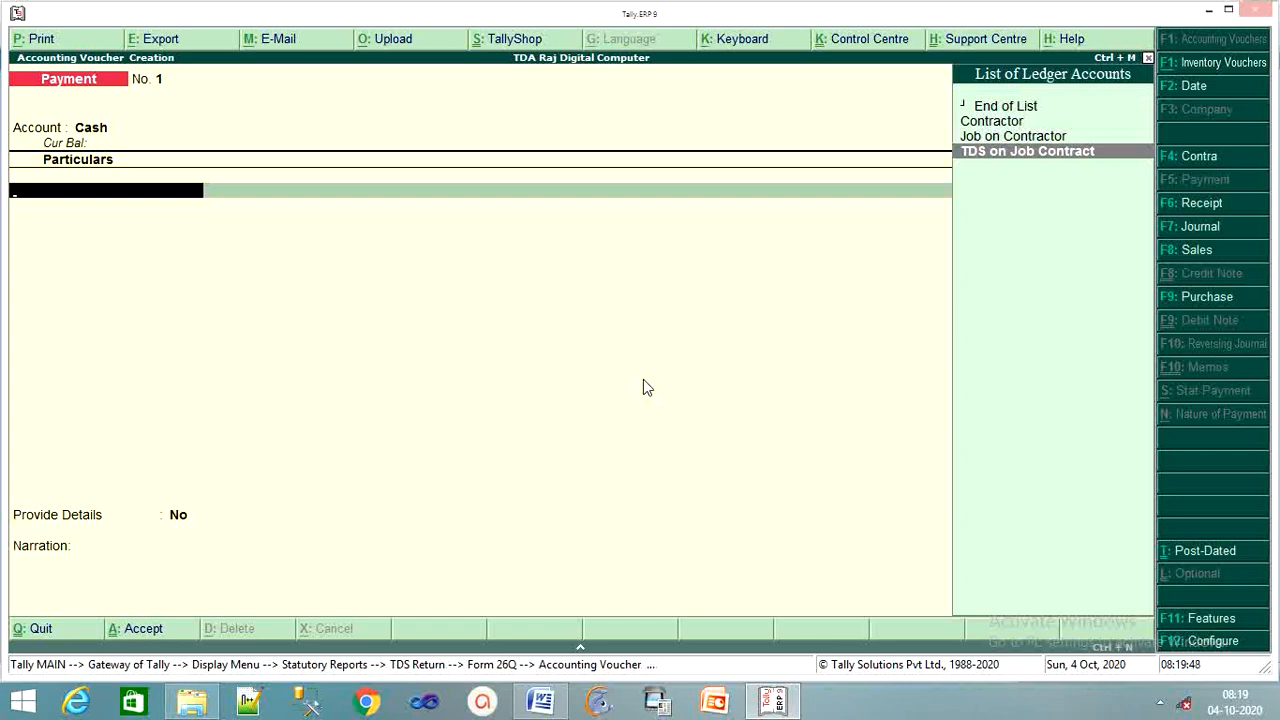
pyautogui.press('Return')
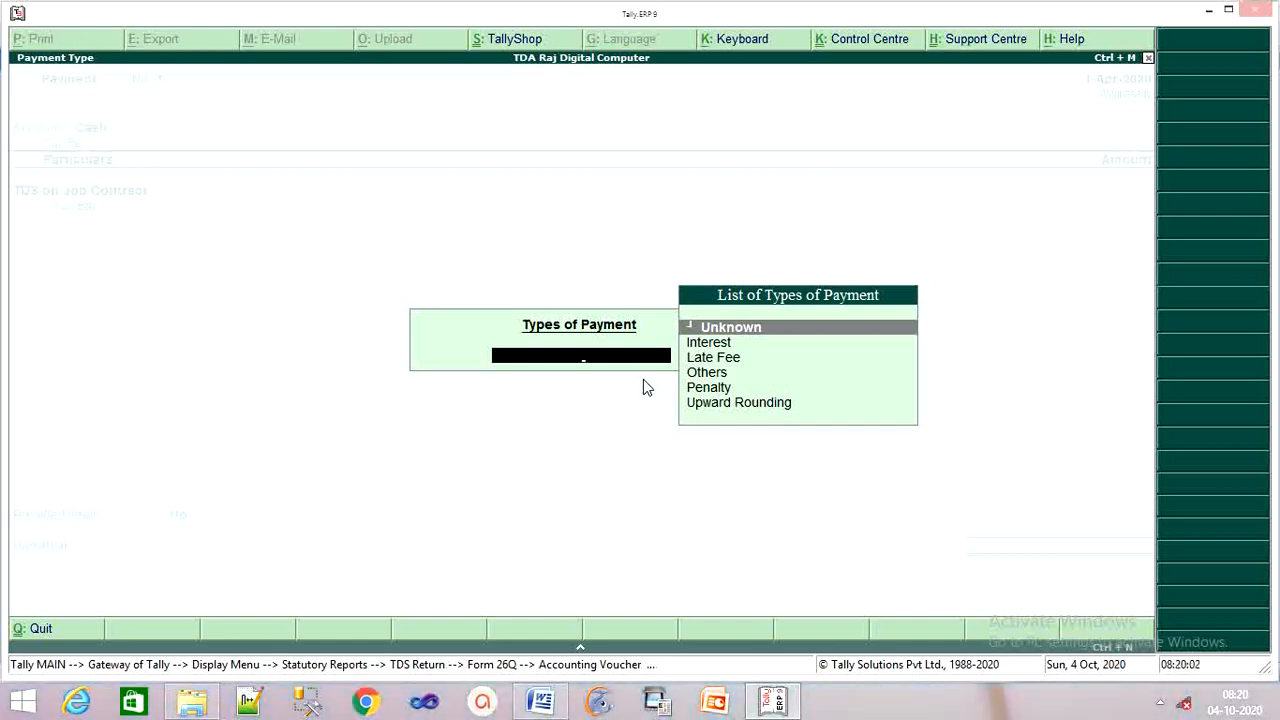
pyautogui.press('Down')
pyautogui.press('Down')
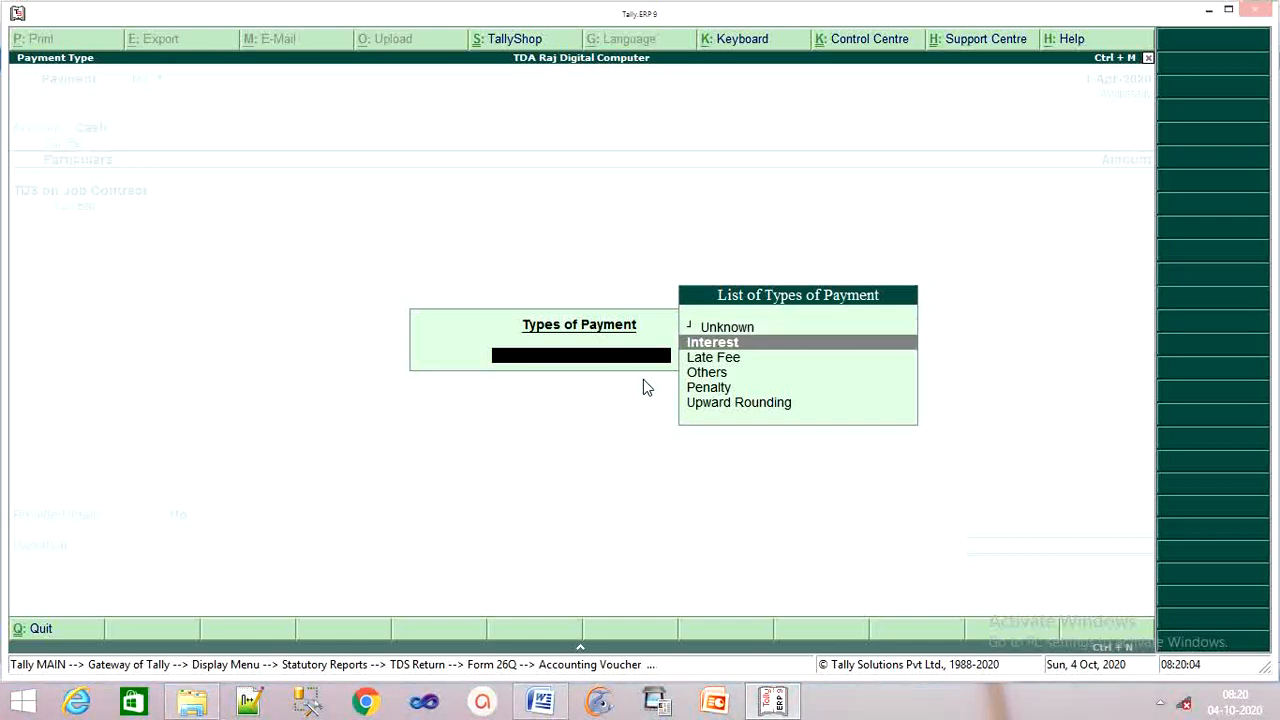
pyautogui.press('Down')
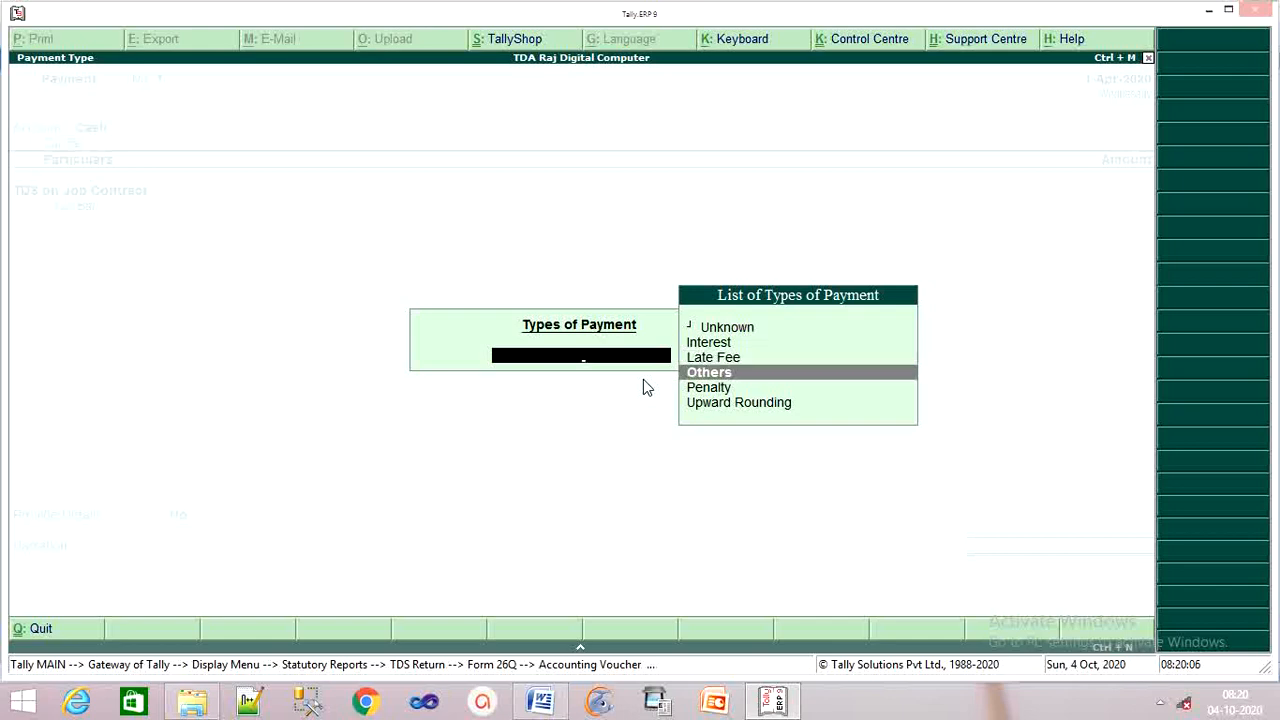
pyautogui.press('Return')
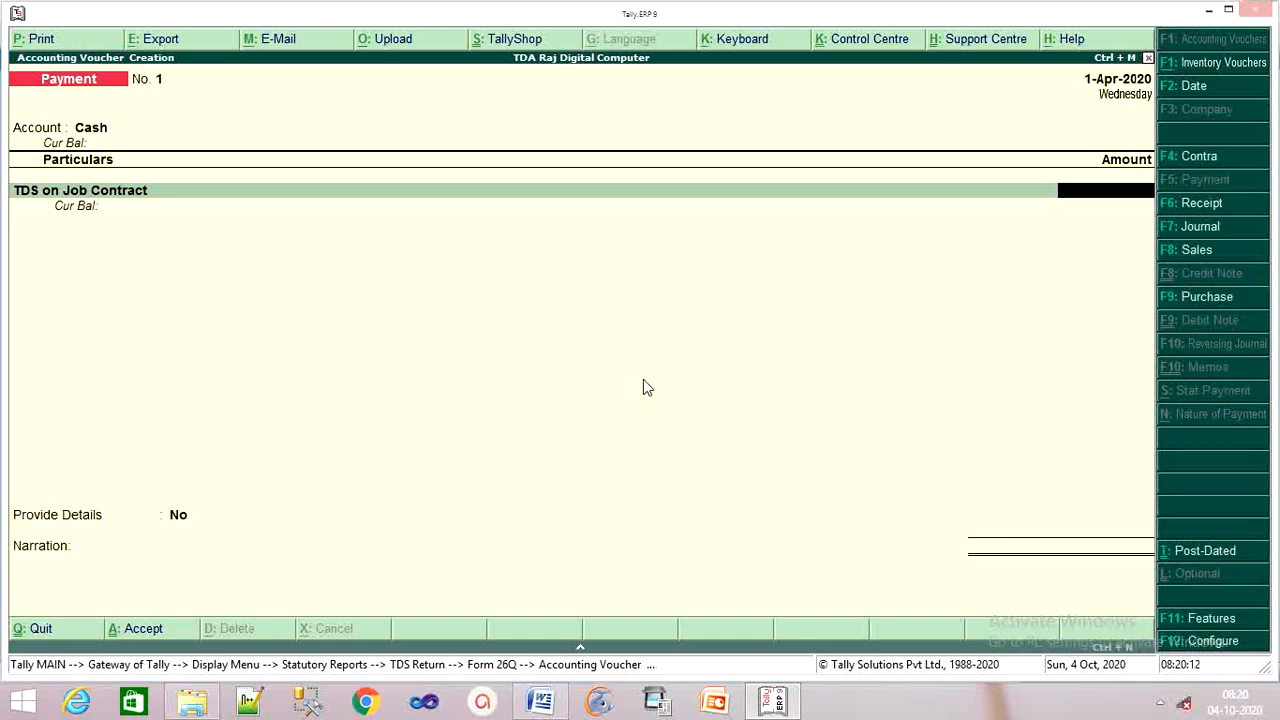
pyautogui.write('3000')
pyautogui.press('Return')
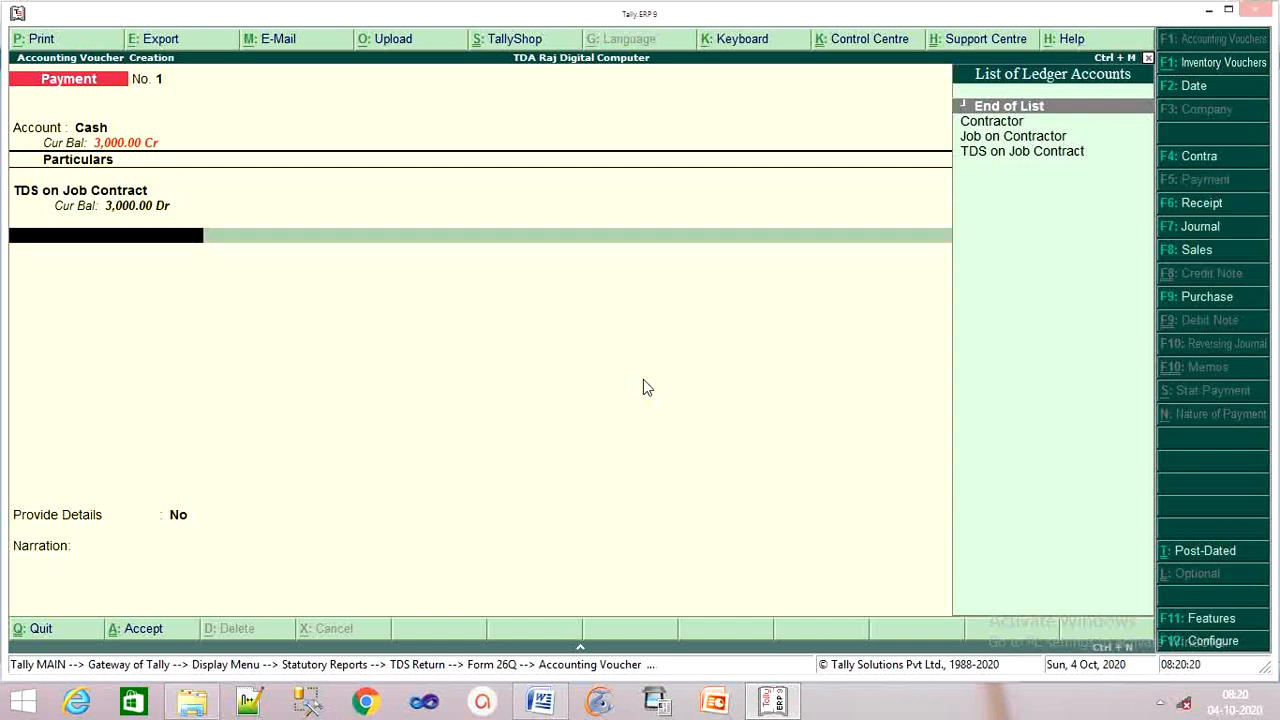
# Close the ledger lines, leave Provide Details as No and skip the narration
pyautogui.press('Return')
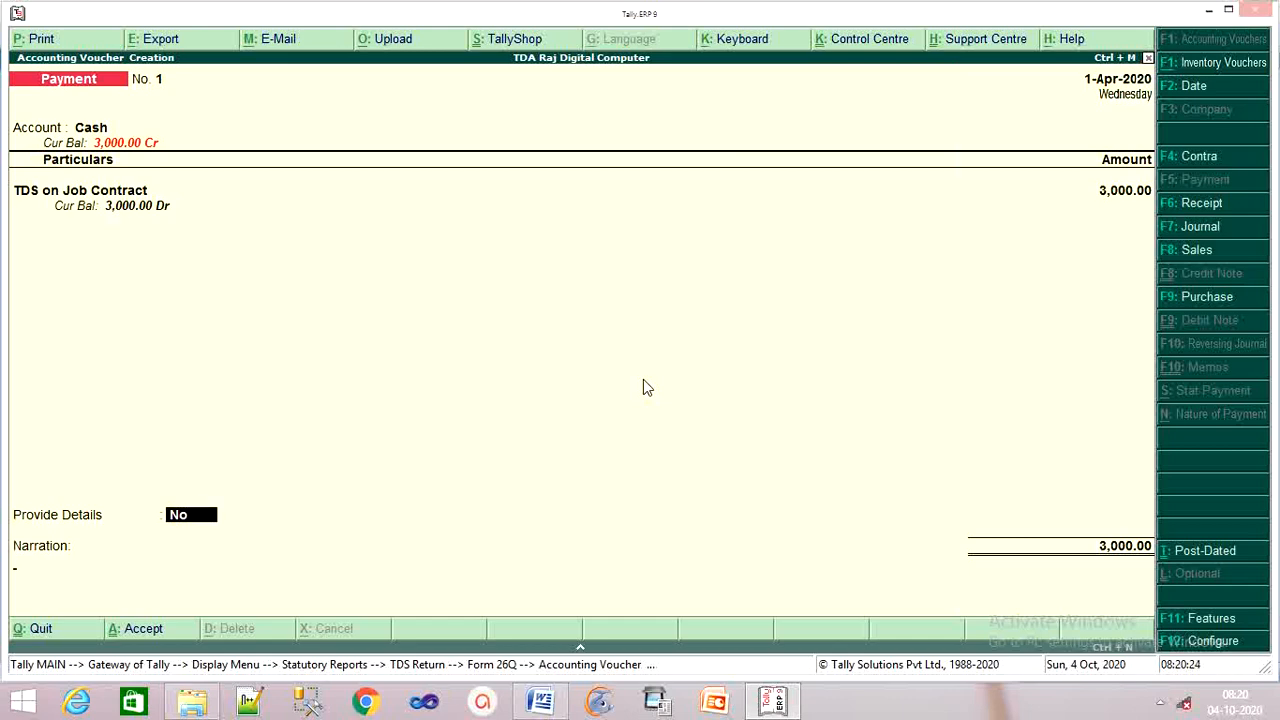
pyautogui.press('Return')
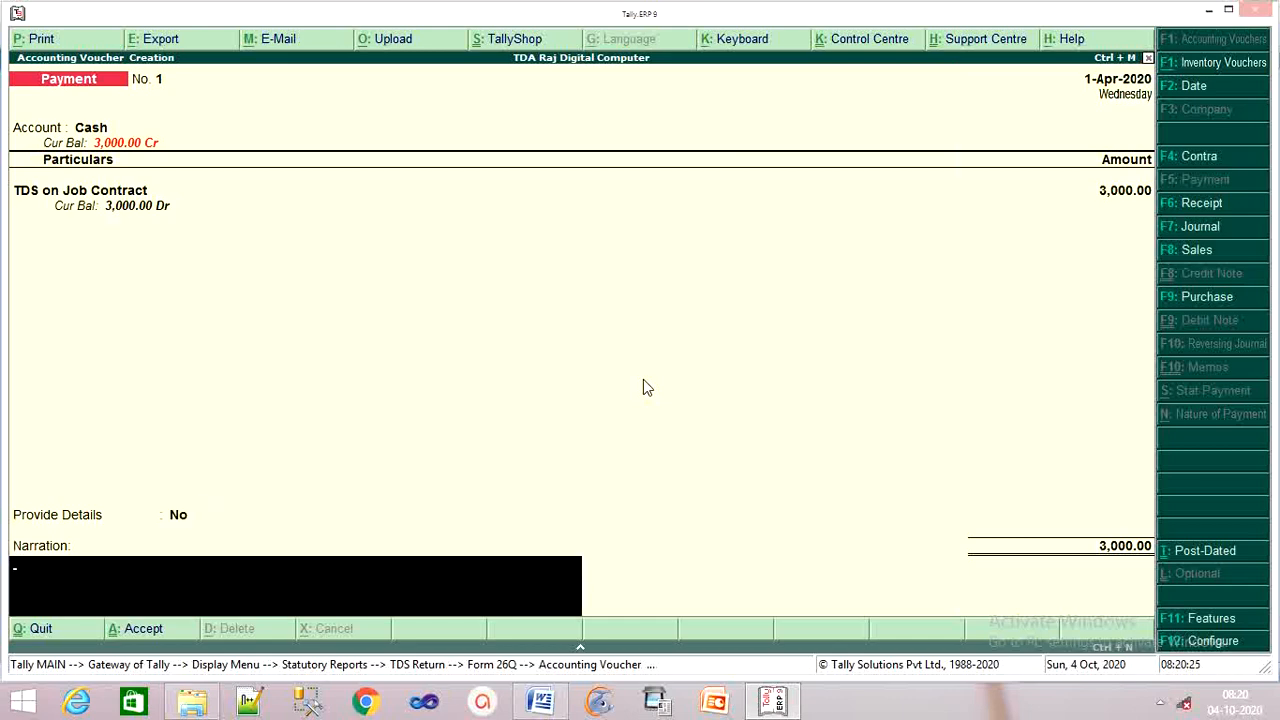
pyautogui.press('Return')
pyautogui.press('Return')
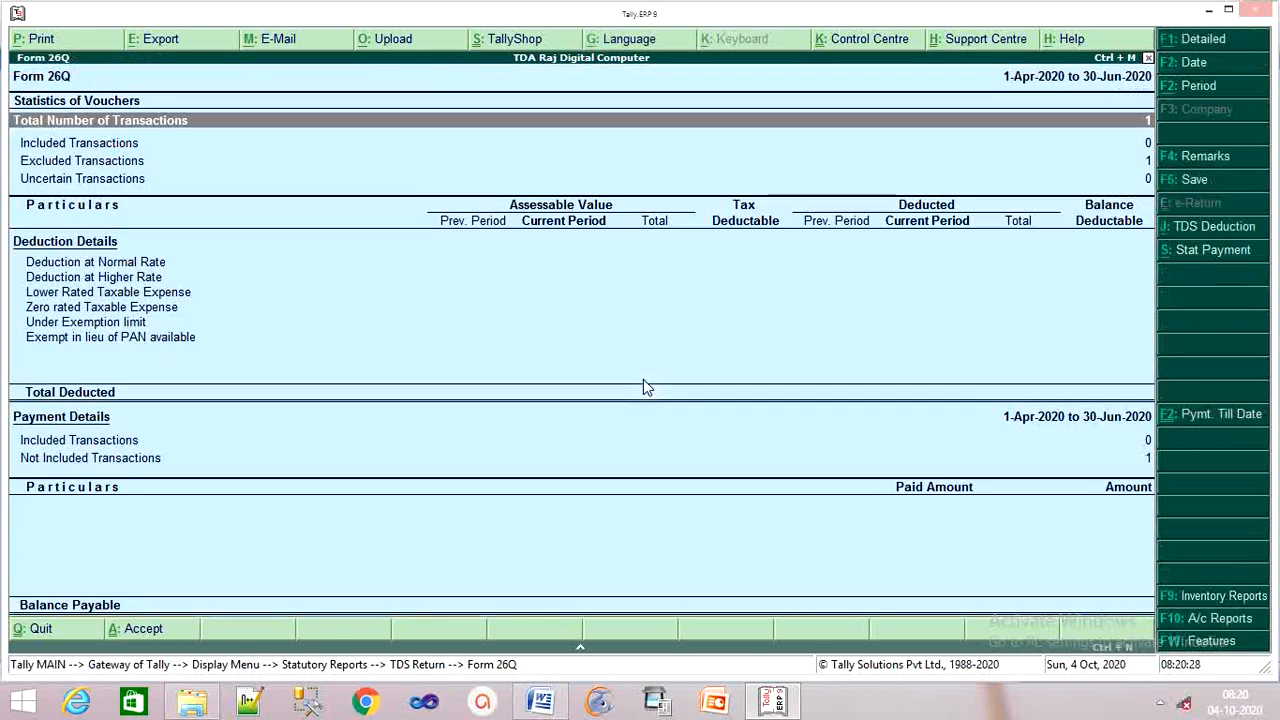